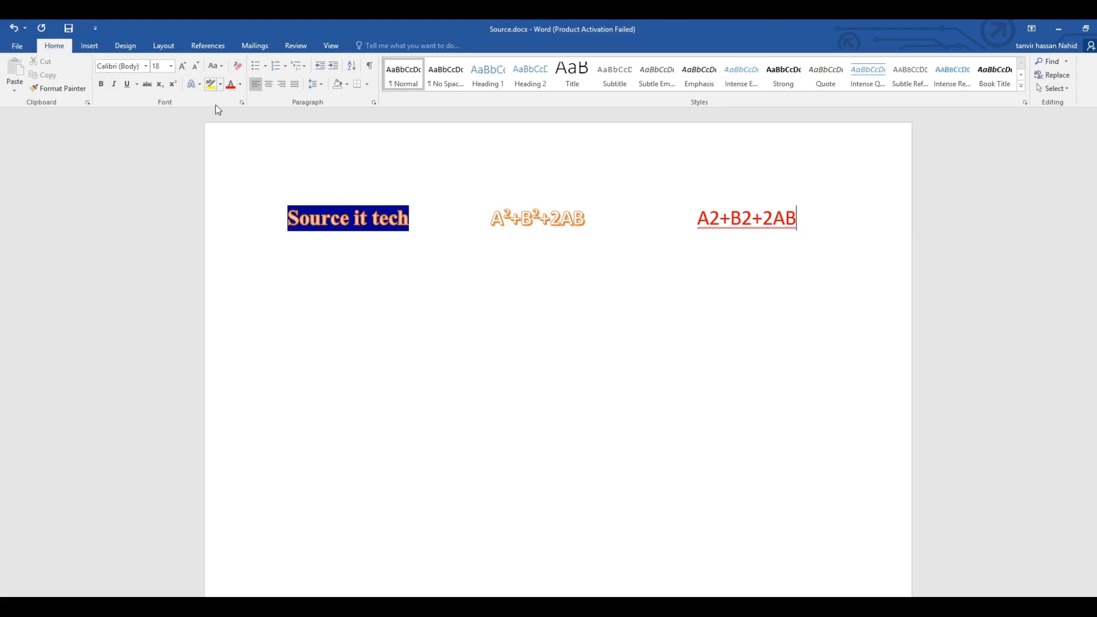
Apply the filled round bullet to the existing line of formatted text.
left_click_drag(549, 218, 687, 223)
left_click(807, 221)
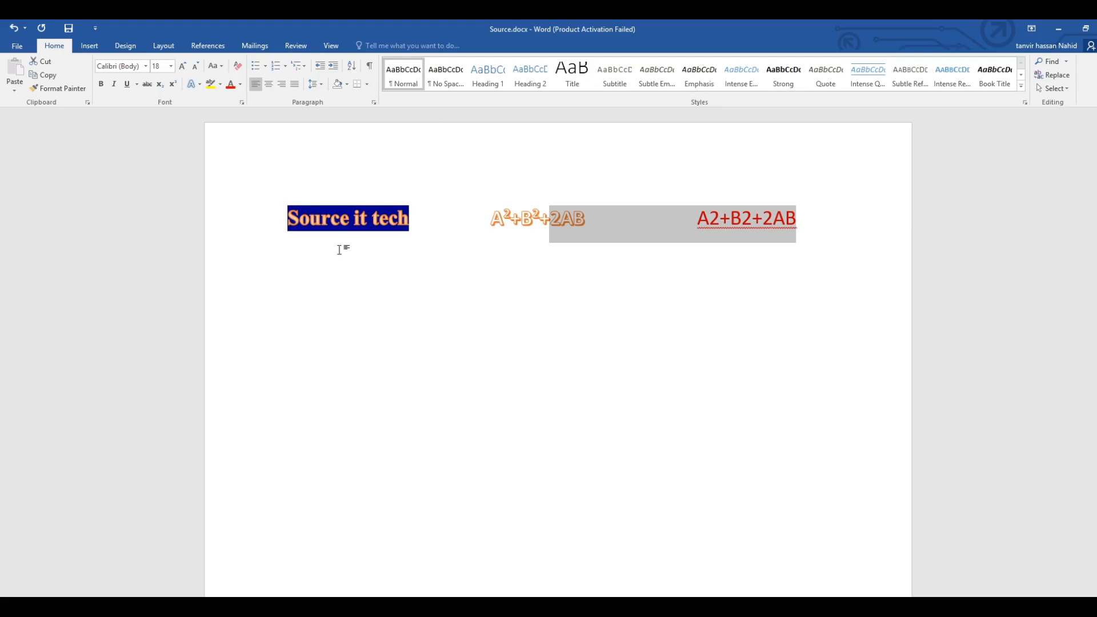
left_click(264, 66)
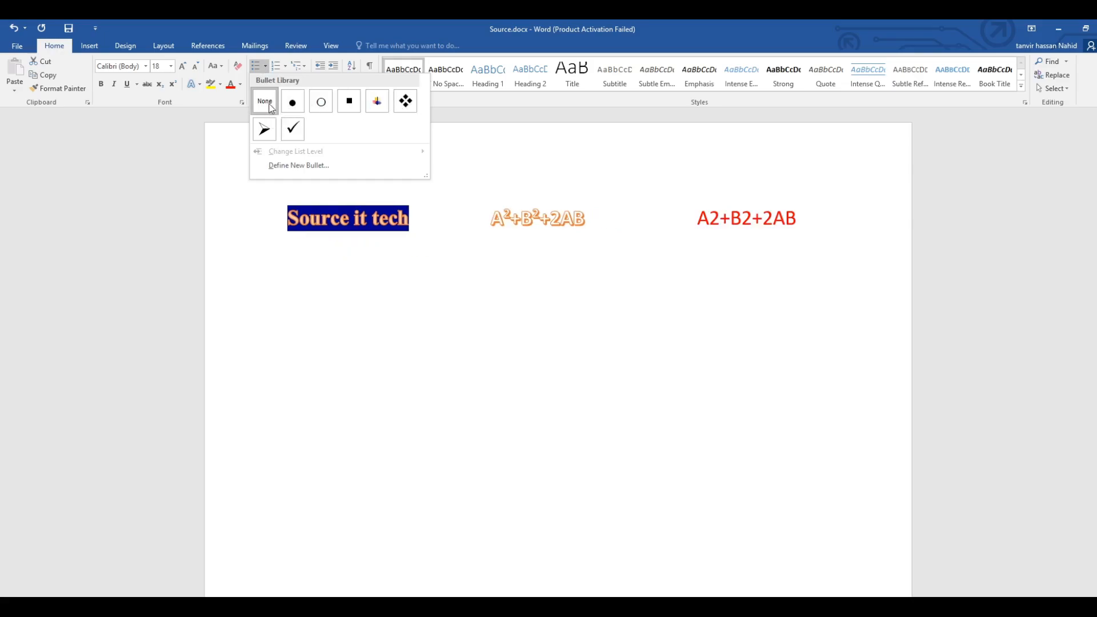
left_click(303, 104)
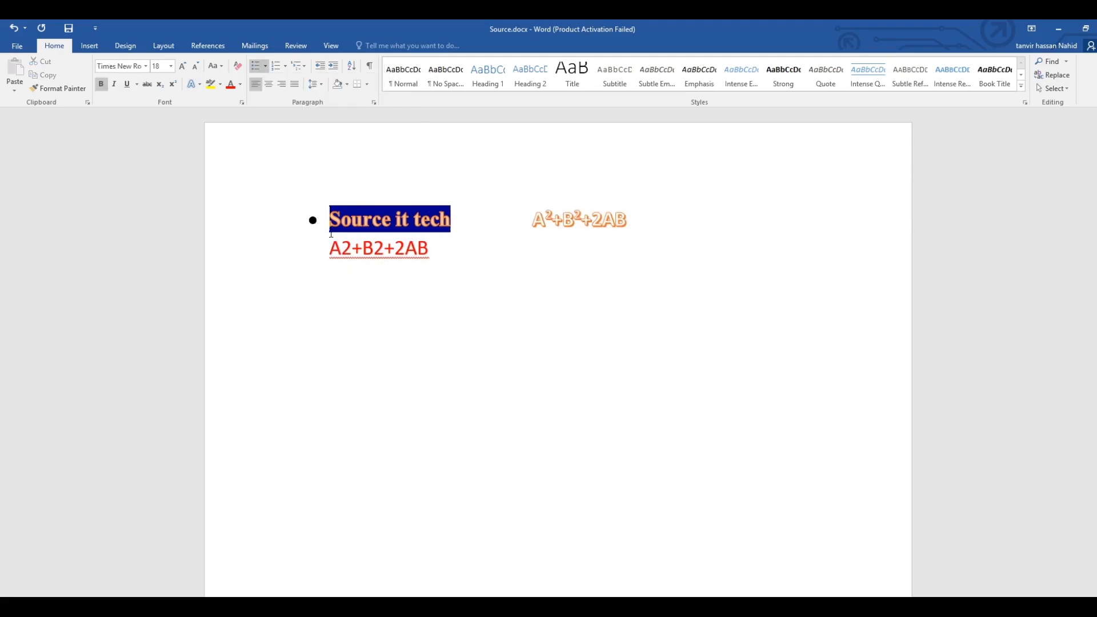
Delete all the existing text together with its bullet, leaving the page blank.
left_click_drag(498, 265, 353, 220)
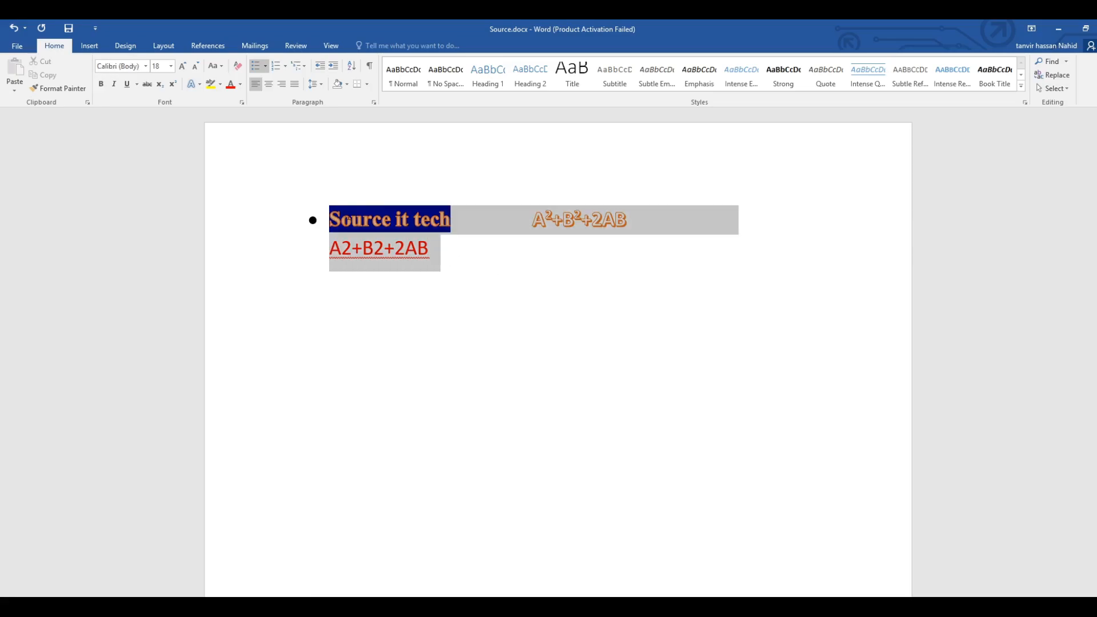
key("BackSpace")
key("BackSpace")
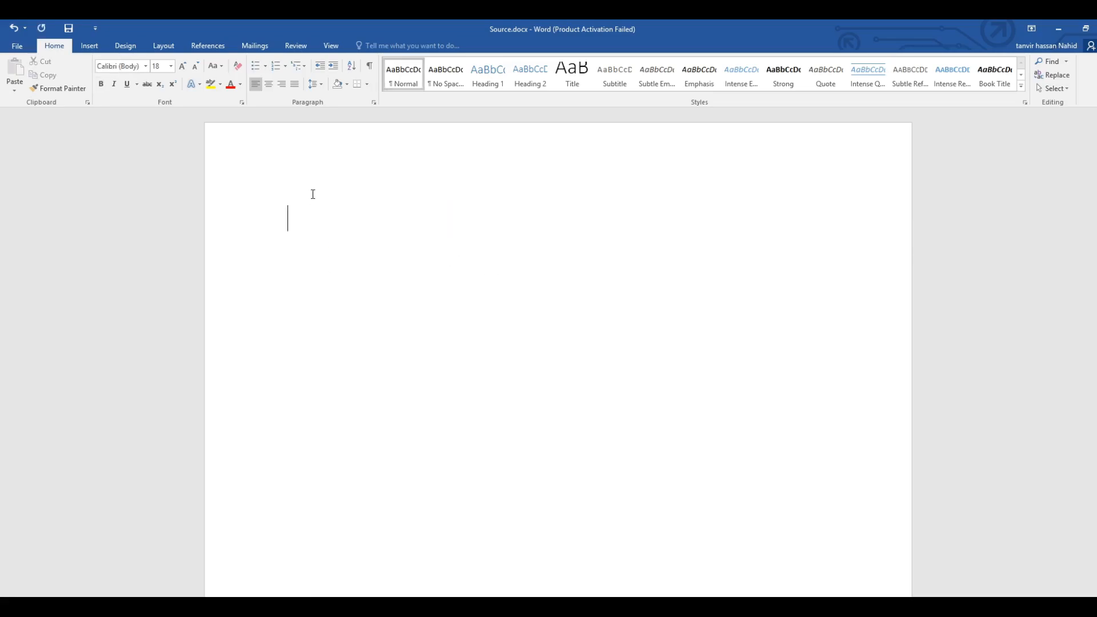
Start a list with filled round bullets and enter a person's name as the first item.
left_click(265, 66)
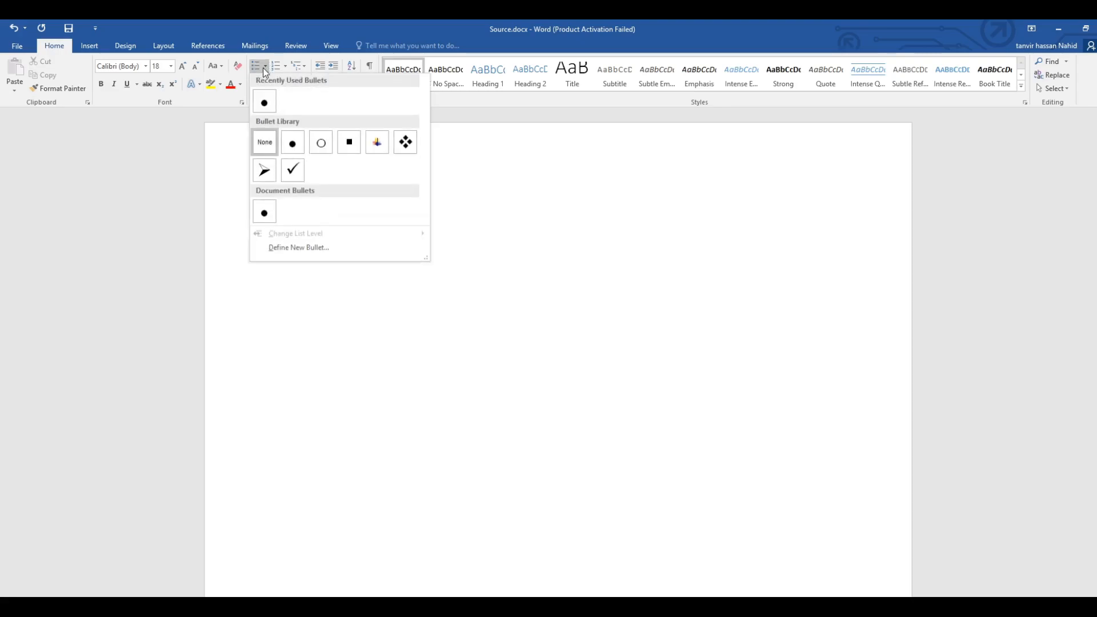
left_click(293, 144)
type("Na")
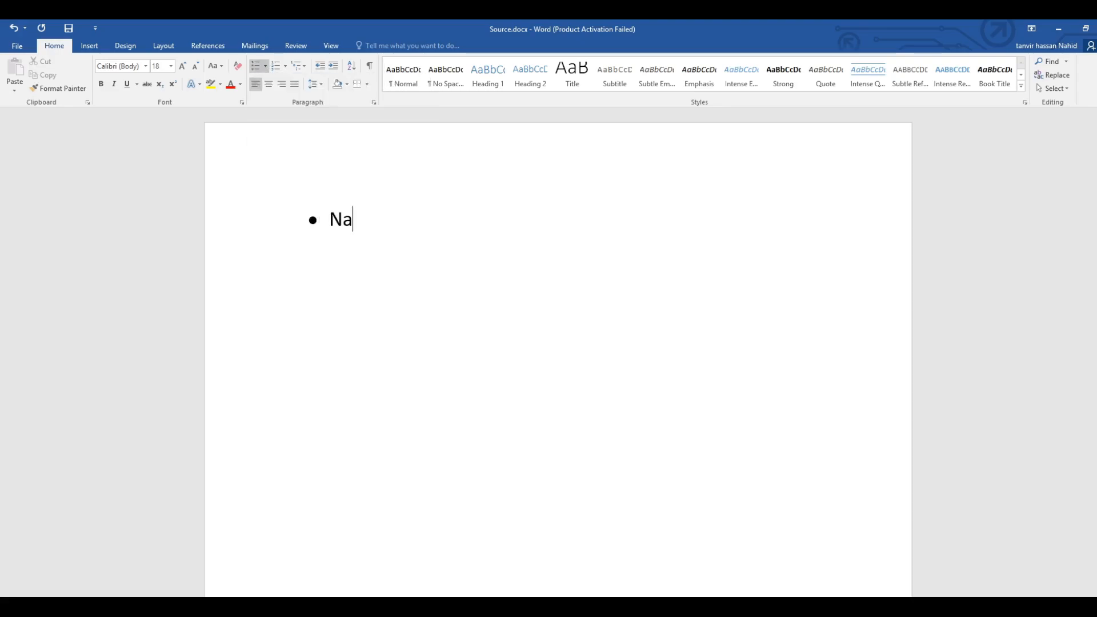
type("hid")
Add an empty second bullet below the first name in the list.
left_click_drag(382, 213, 319, 218)
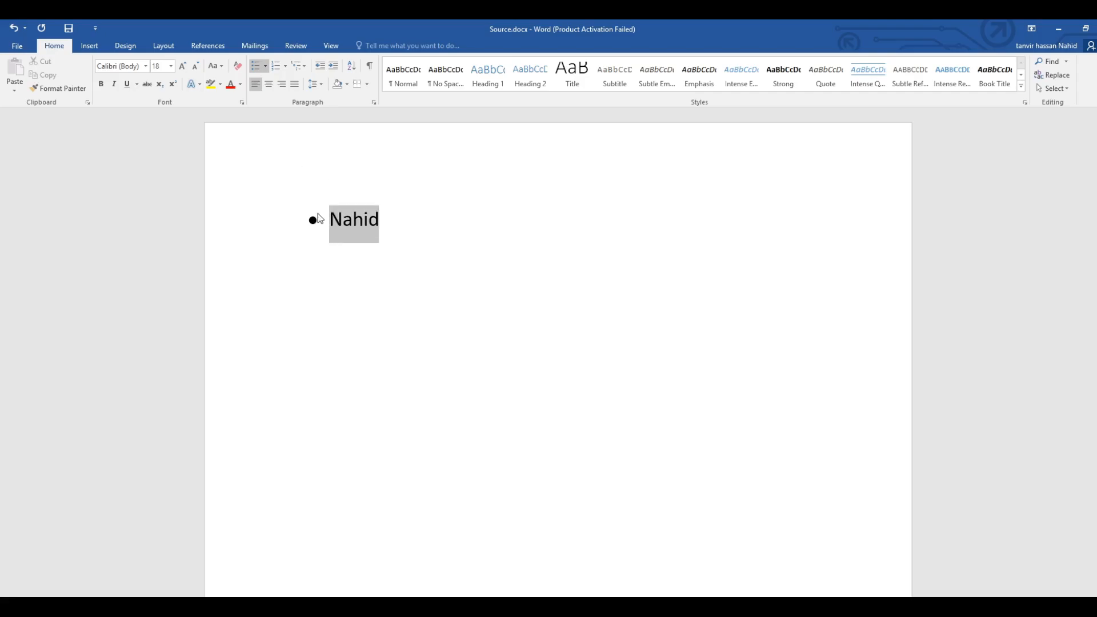
left_click(383, 223)
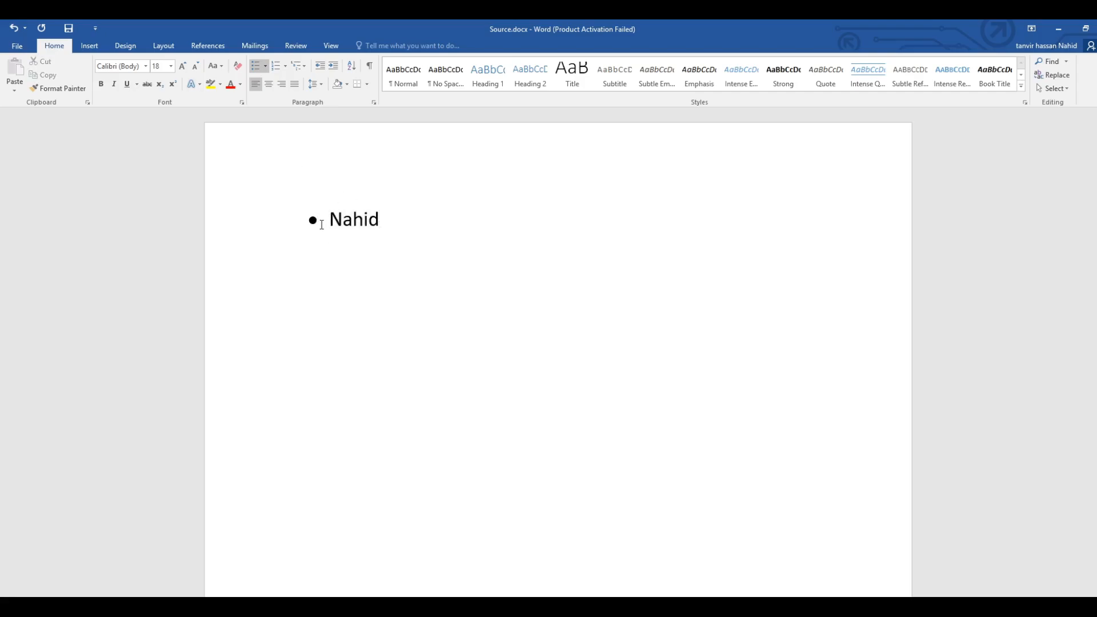
left_click(314, 222)
left_click(389, 222)
key("Return")
type("Ta")
key("BackSpace")
key("BackSpace")
type("AD")
key("BackSpace")
key("BackSpace")
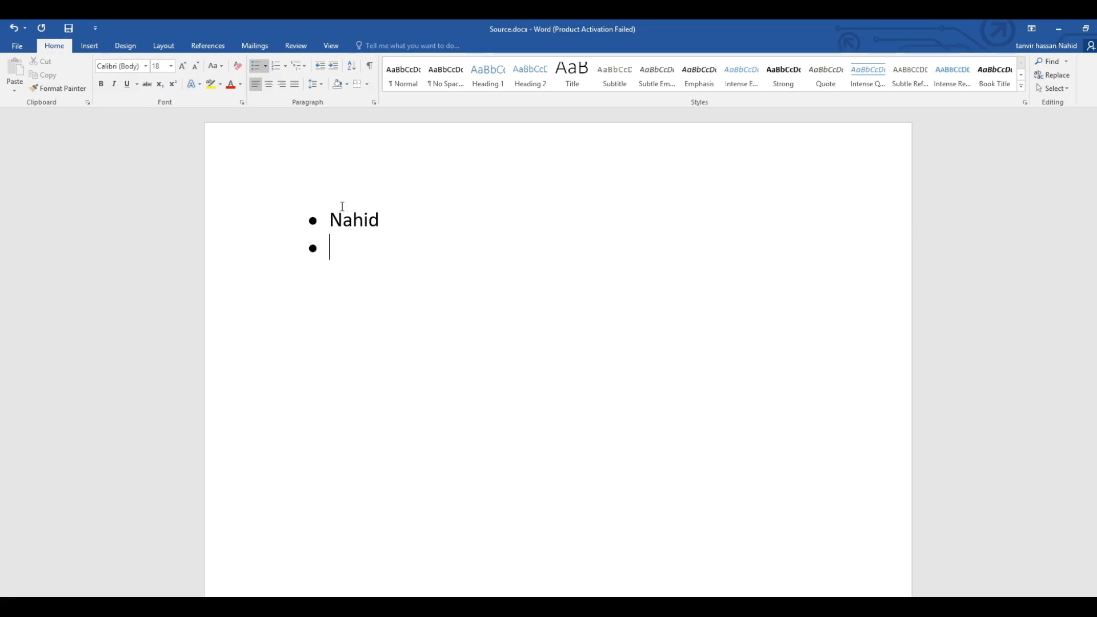
Try the hollow circle, solid square and multicoloured picture bullets on the list, one after another.
left_click(265, 66)
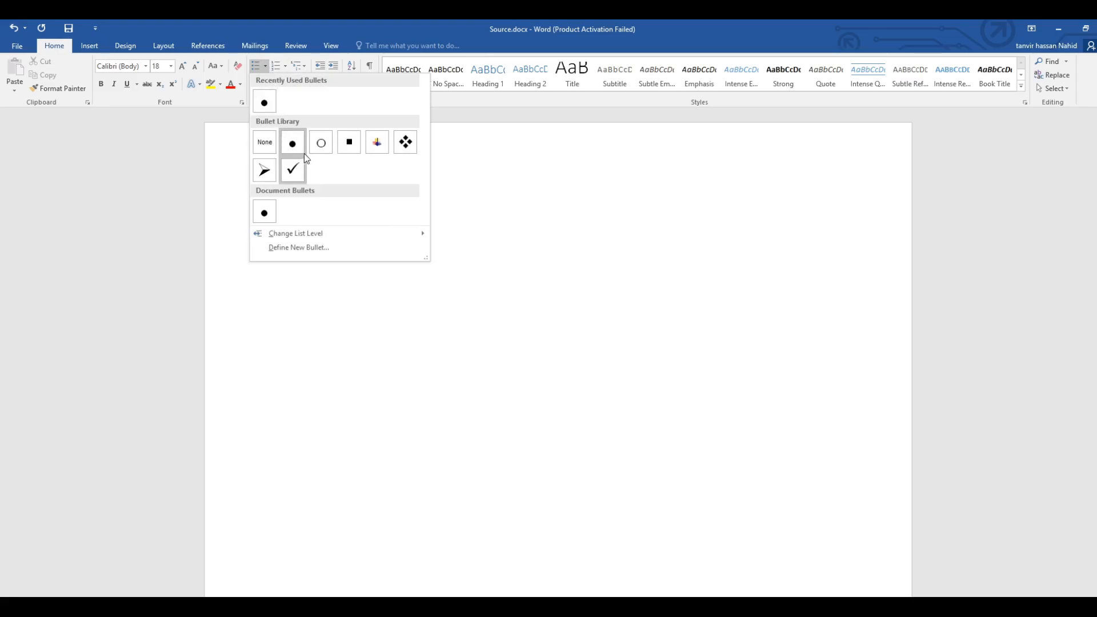
left_click(321, 144)
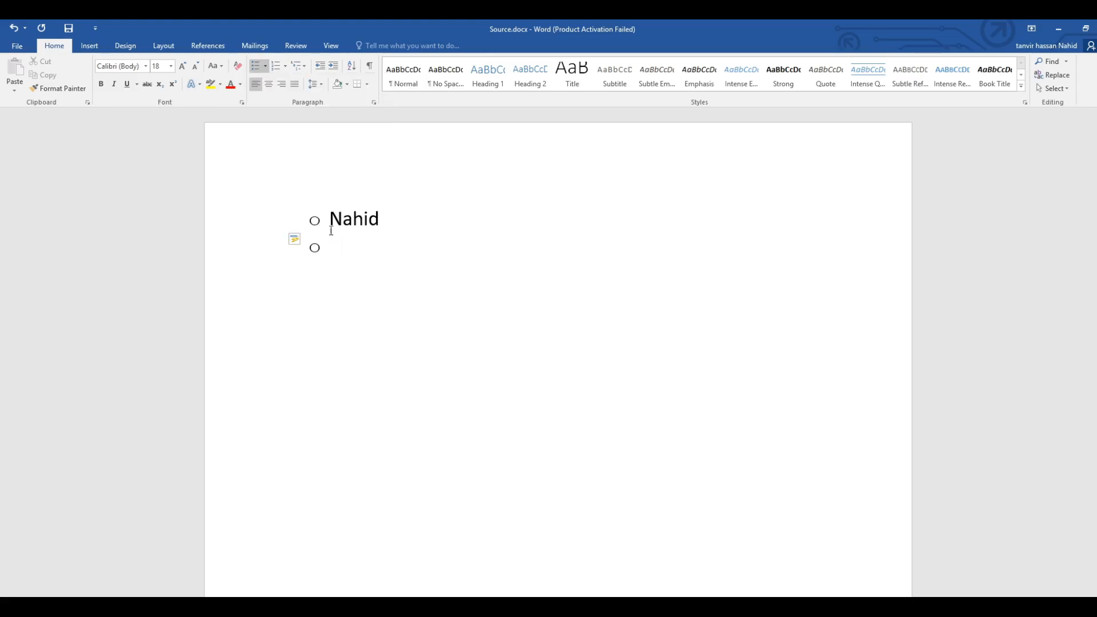
left_click(265, 66)
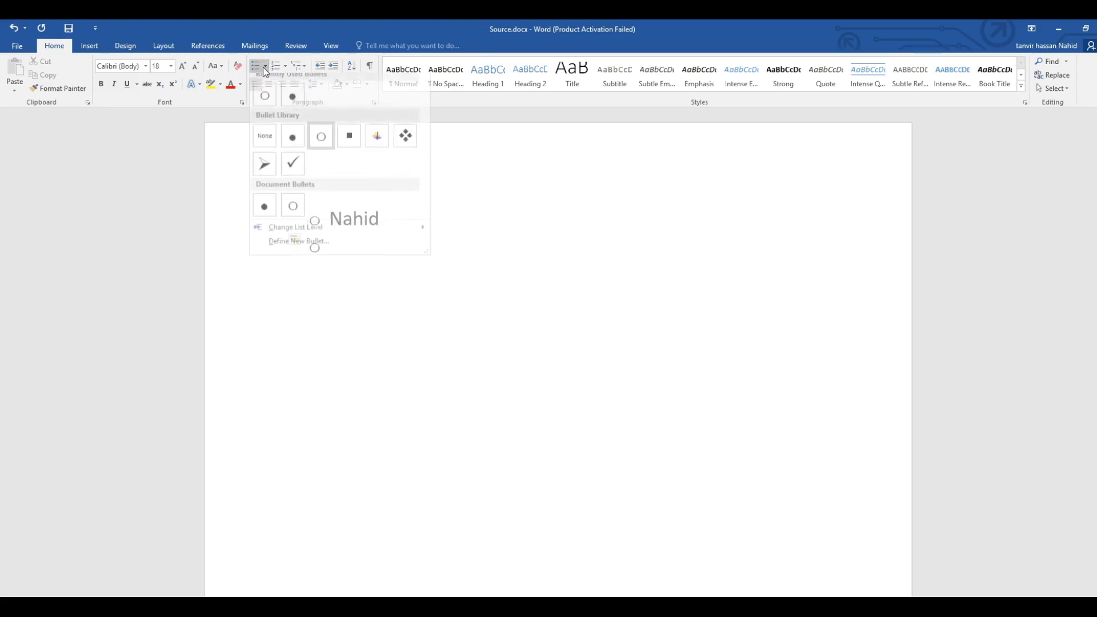
left_click(350, 146)
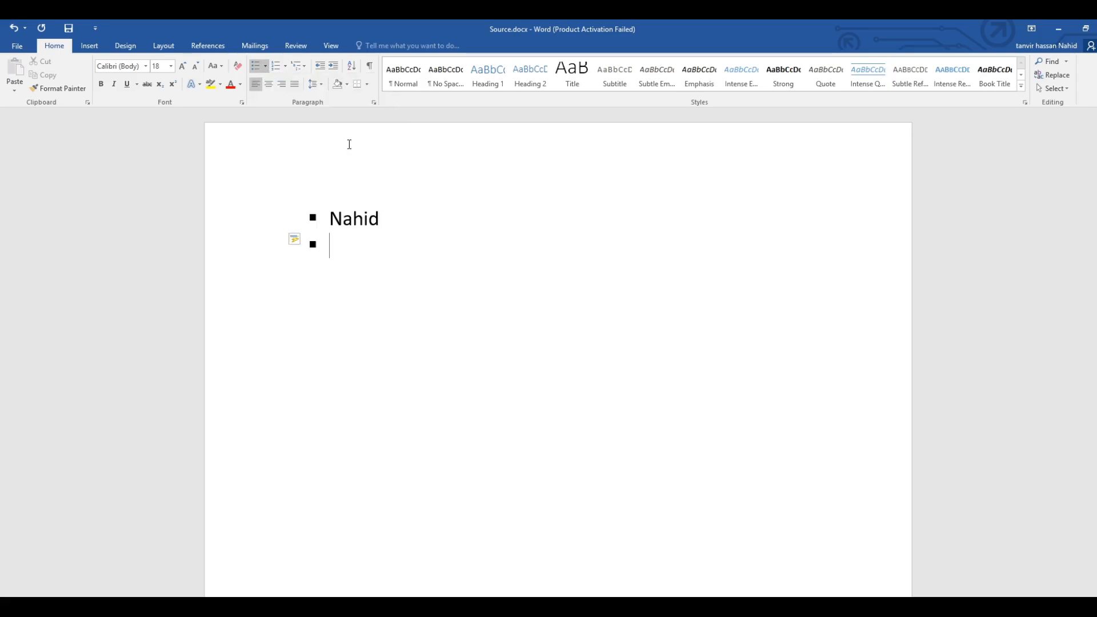
left_click(267, 67)
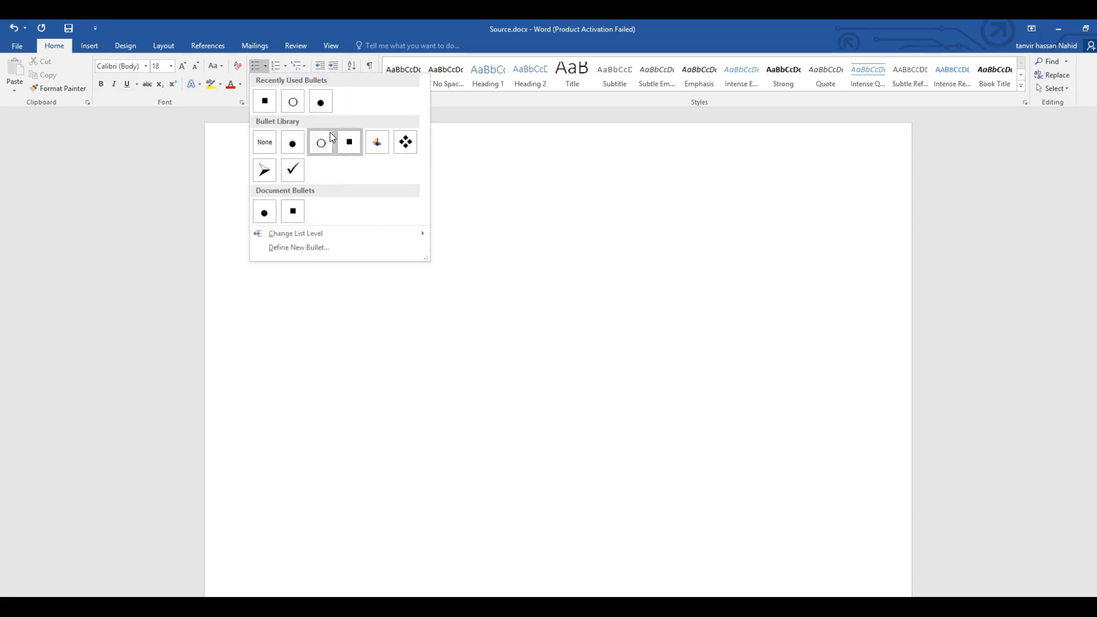
left_click(378, 142)
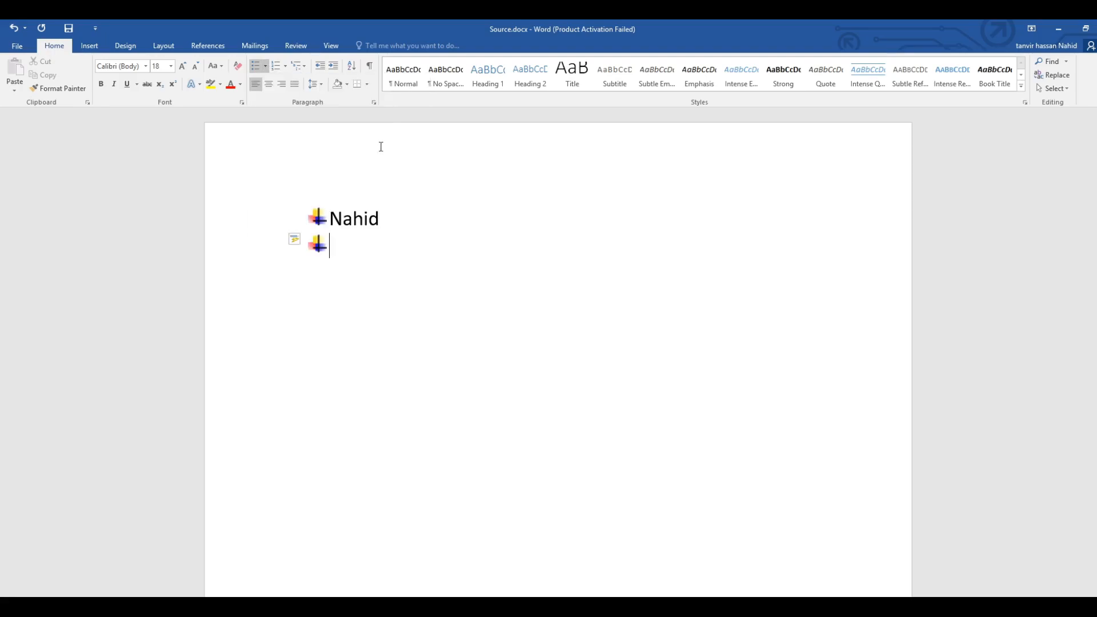
Try the four-diamond, check mark and arrowhead bullets on the list, one after another.
left_click(267, 67)
left_click(404, 141)
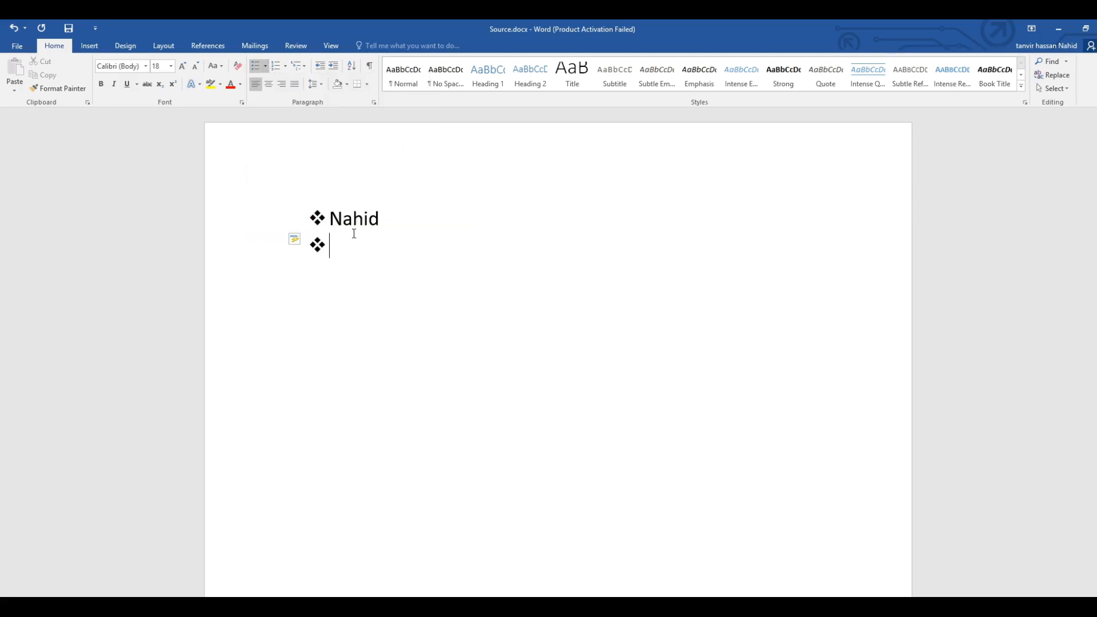
left_click(263, 67)
left_click(291, 171)
left_click(266, 66)
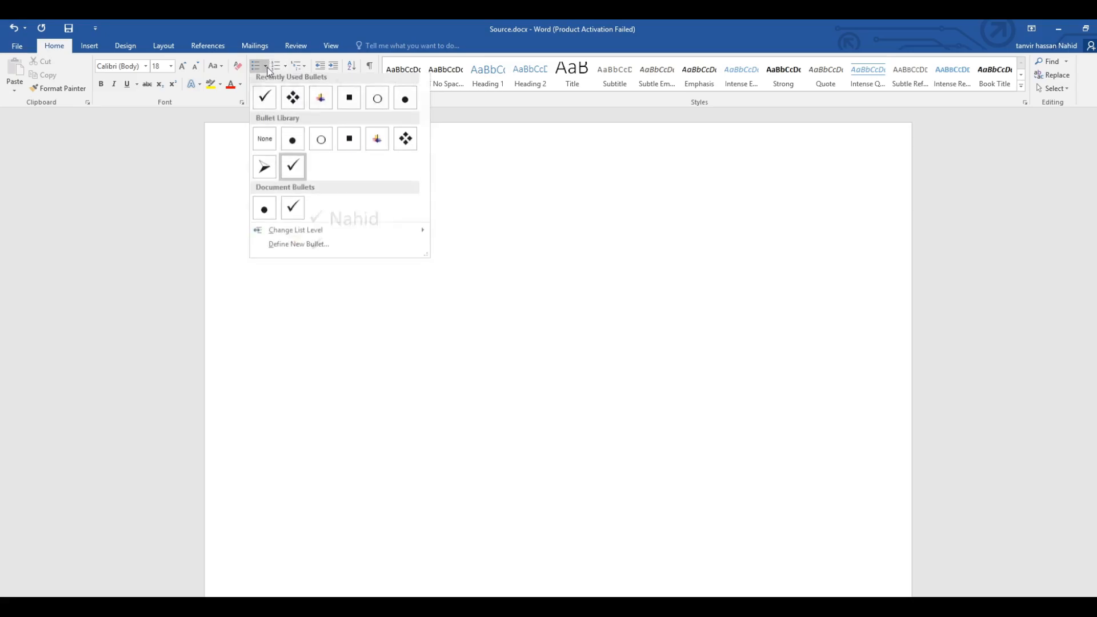
left_click(261, 172)
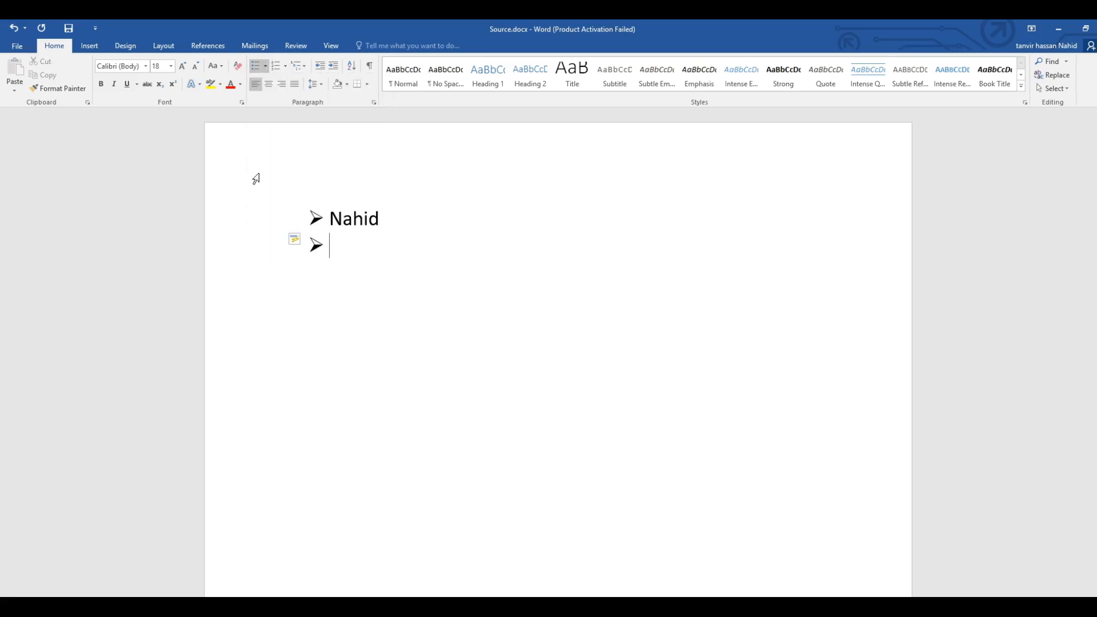
left_click(266, 66)
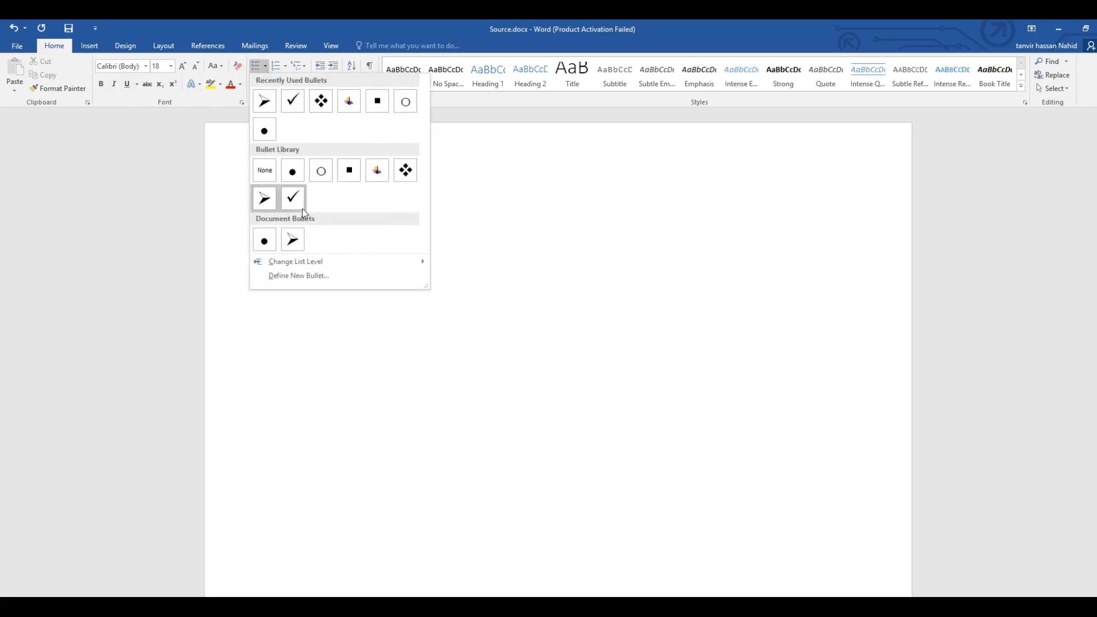
left_click(266, 65)
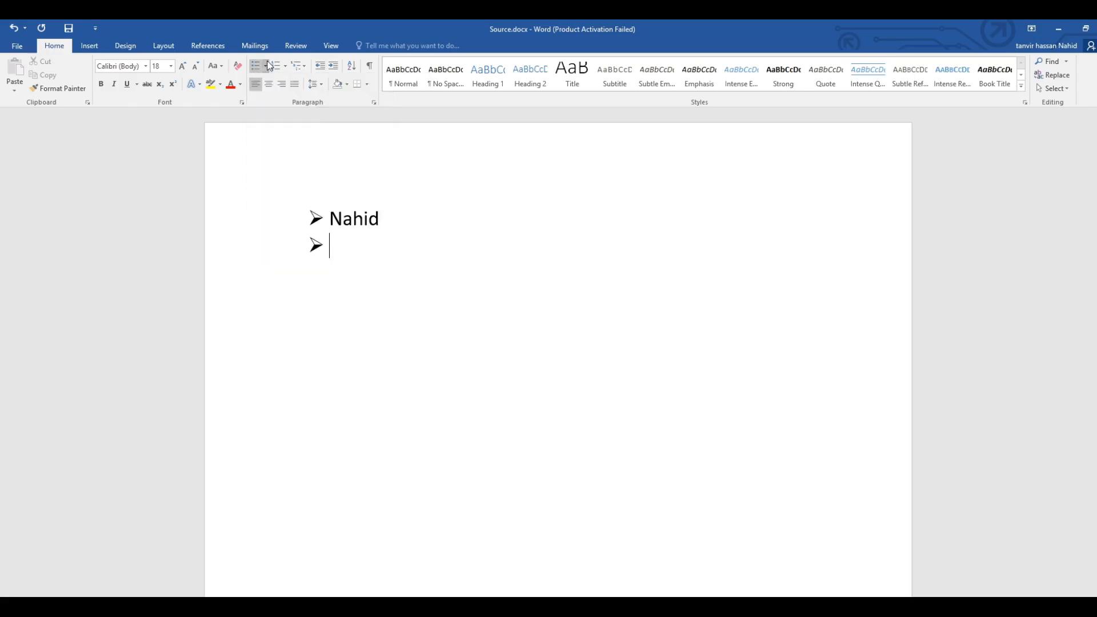
Convert the bulleted list into a numbered list with the 1. 2. 3. format.
left_click(284, 67)
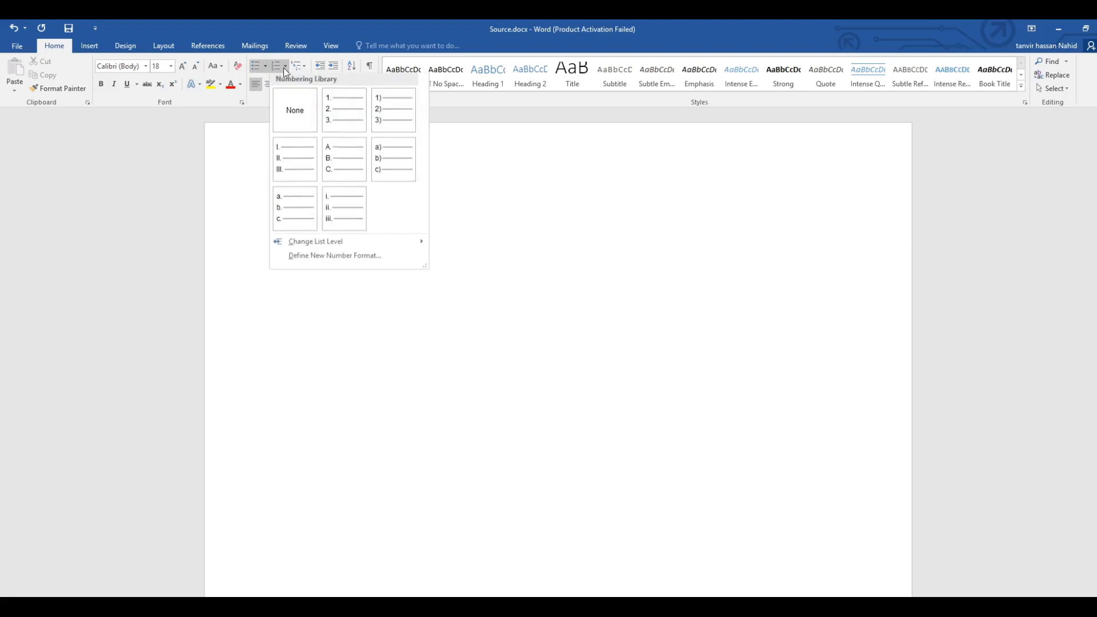
left_click(284, 67)
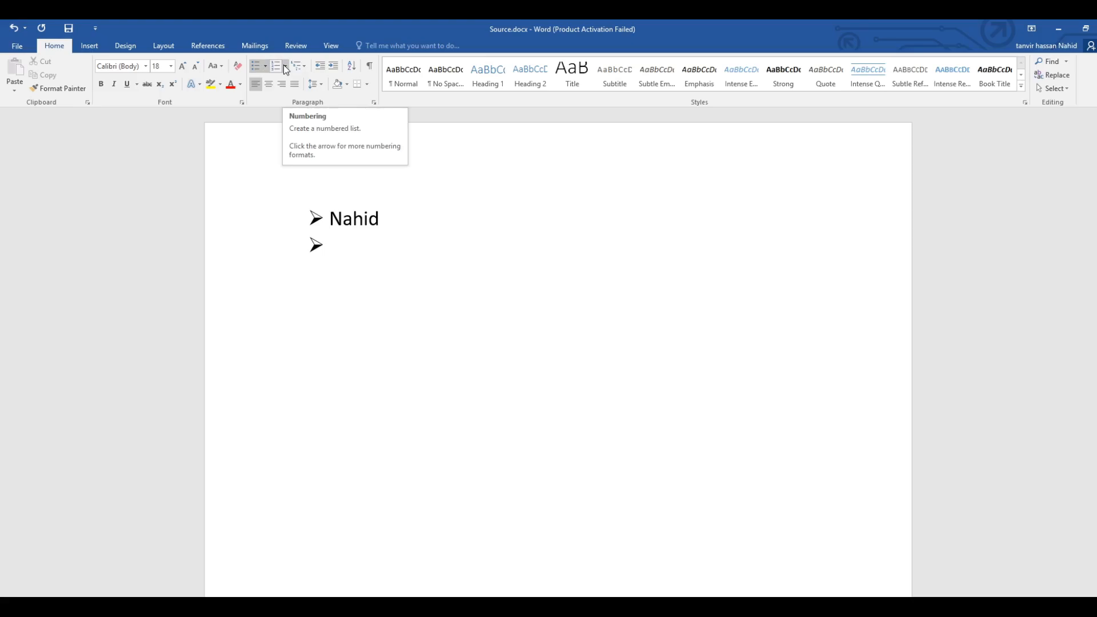
left_click(284, 65)
left_click(334, 119)
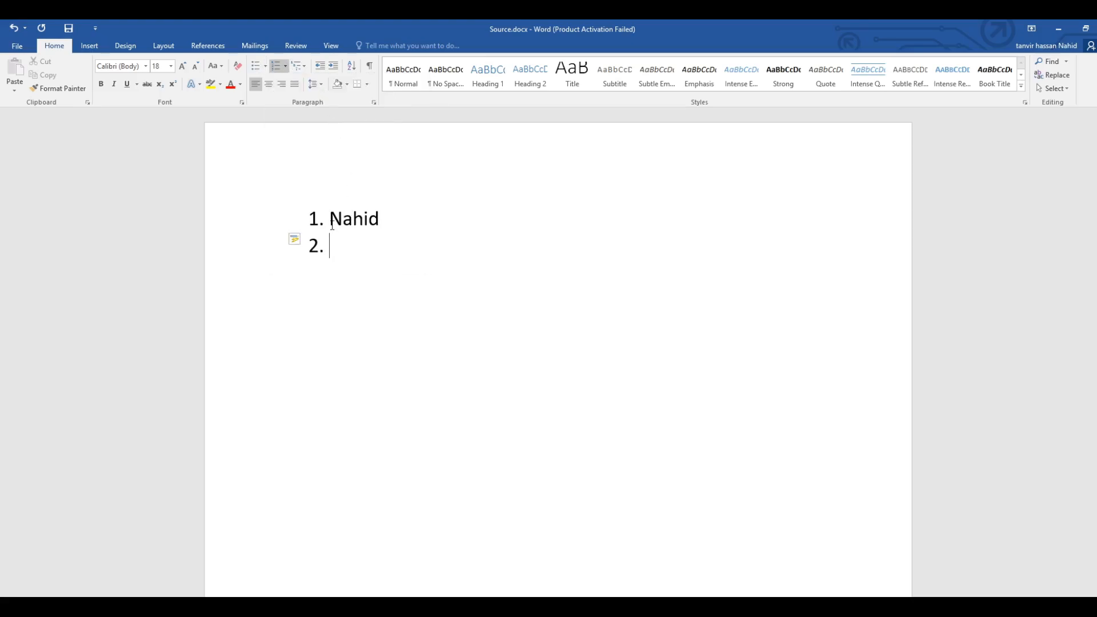
Enter two more people's names as items 2 and 3, capitalising only the first letter of each.
type("TAnvir")
left_click(346, 246)
key("BackSpace")
type("a")
left_click(386, 244)
key("Return")
type("Hasan")
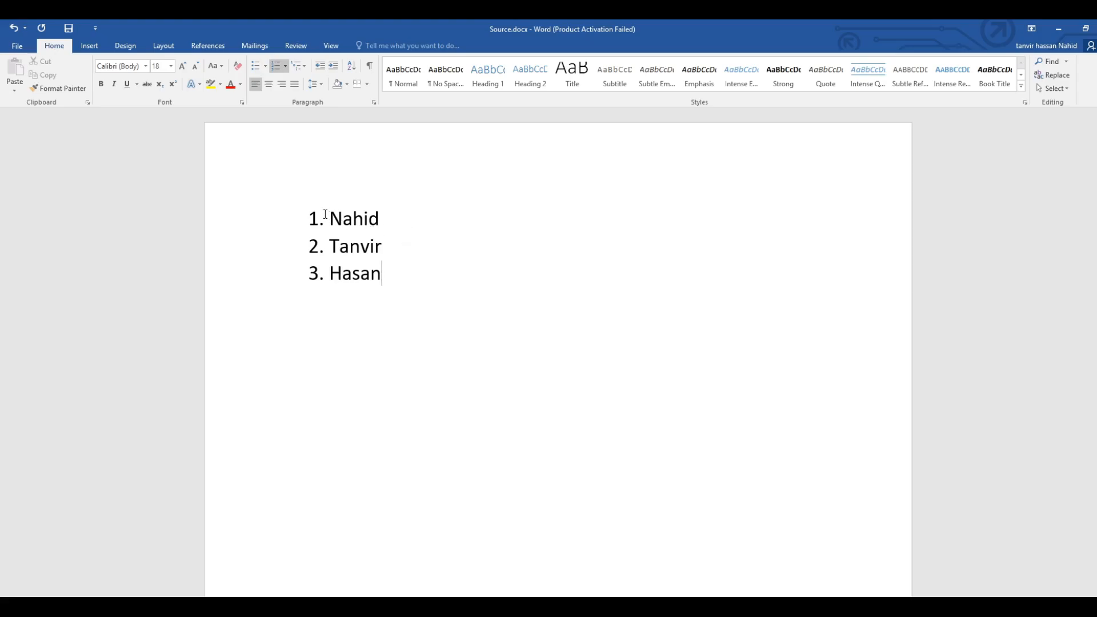
Change the numbering of the three-name list to the 1) 2) 3) format.
left_click_drag(328, 217, 383, 266)
left_click(391, 267)
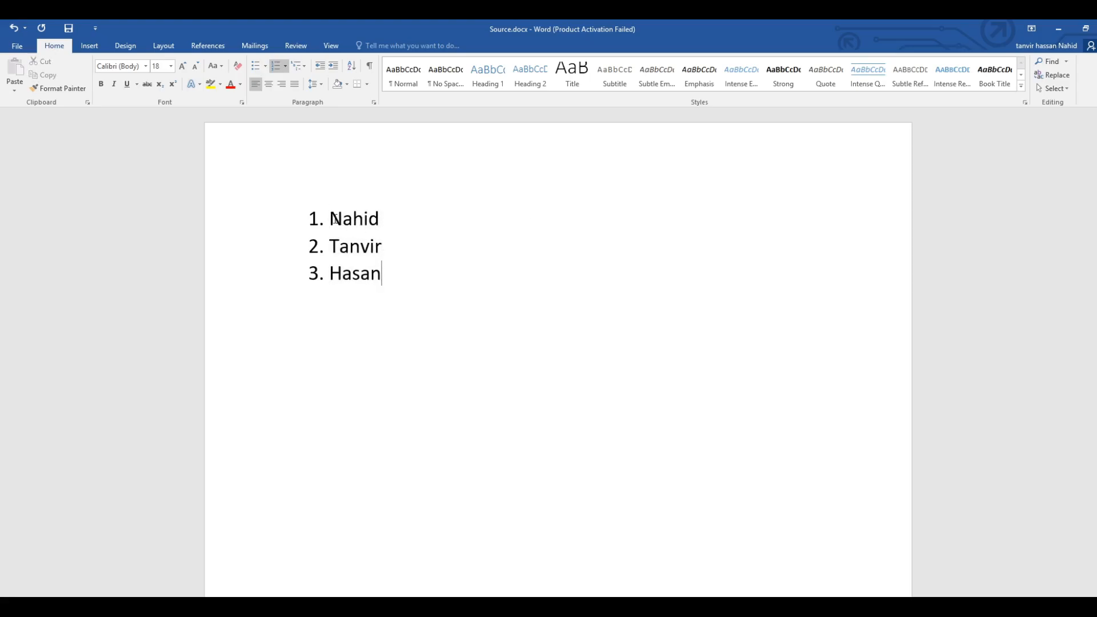
left_click(285, 66)
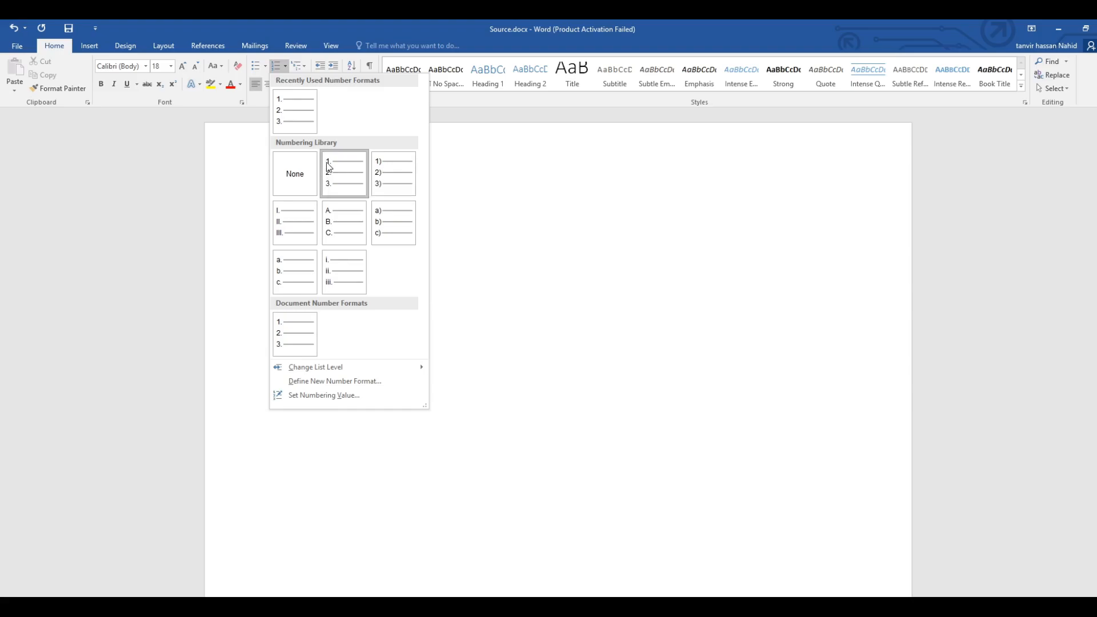
left_click(262, 195)
left_click(327, 220)
left_click(285, 66)
left_click(384, 174)
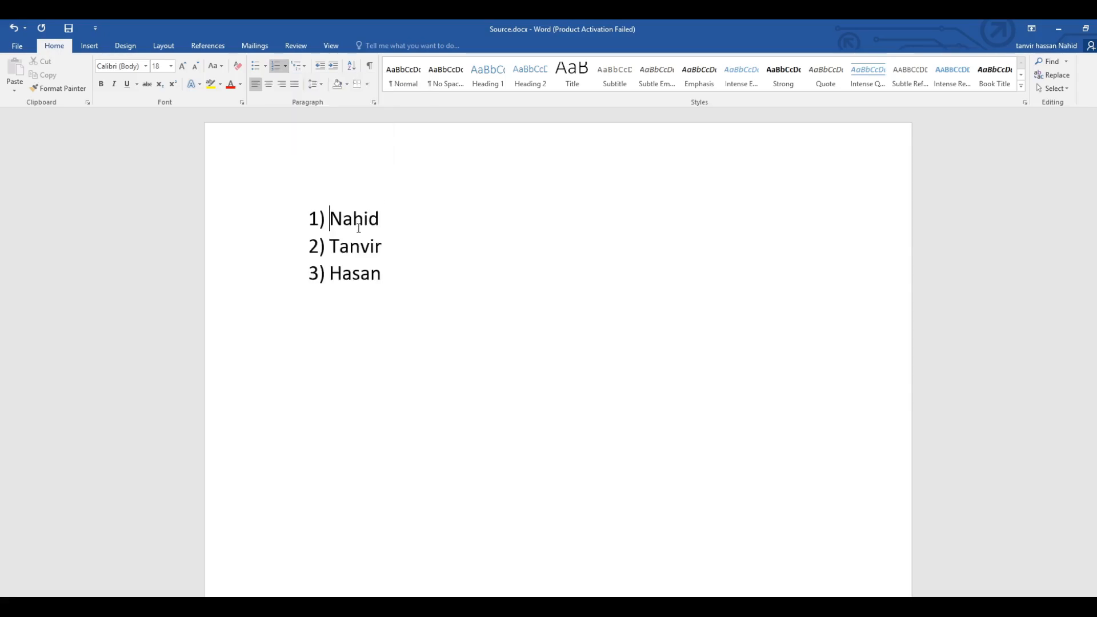
Try the I. II. III., A. B. C. and a) b) c) number formats on the list in turn.
left_click(285, 70)
left_click(289, 225)
left_click(285, 66)
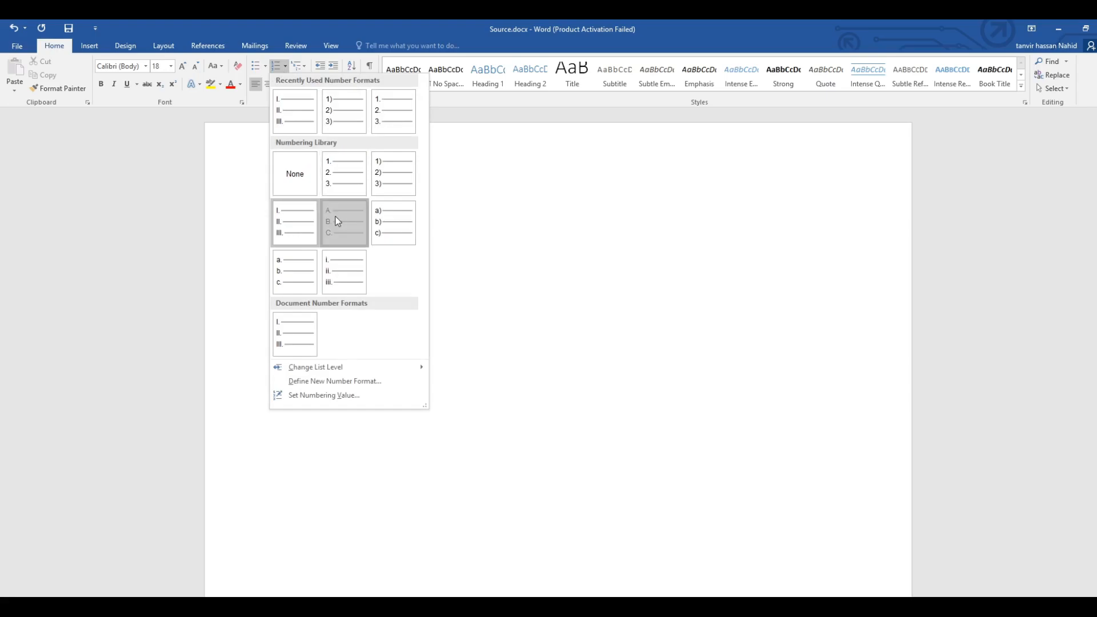
left_click(338, 221)
left_click(286, 66)
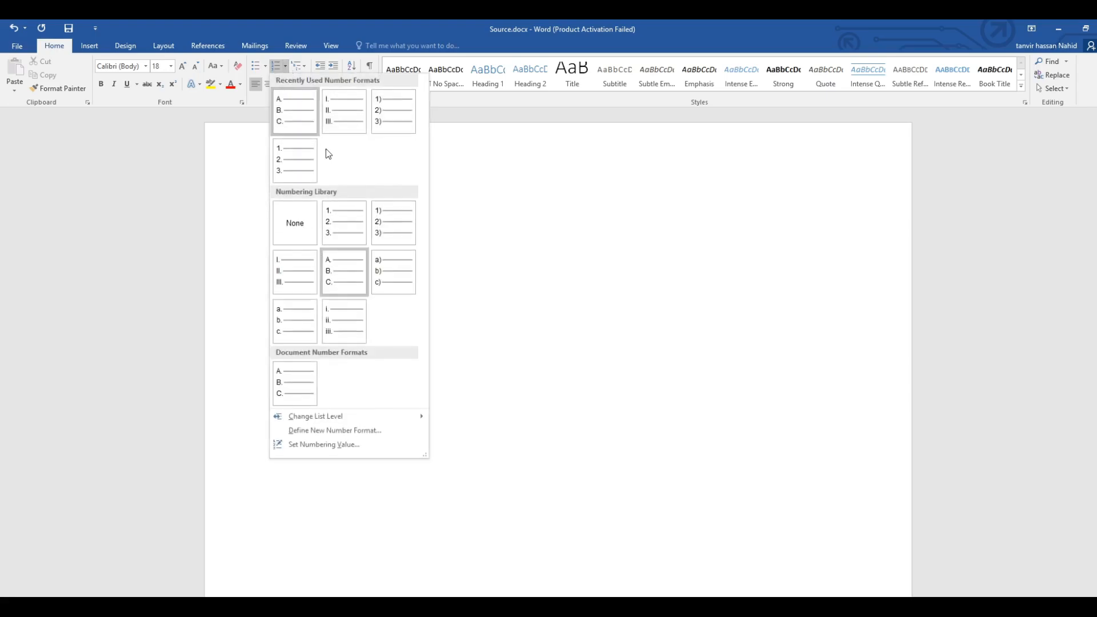
left_click(389, 272)
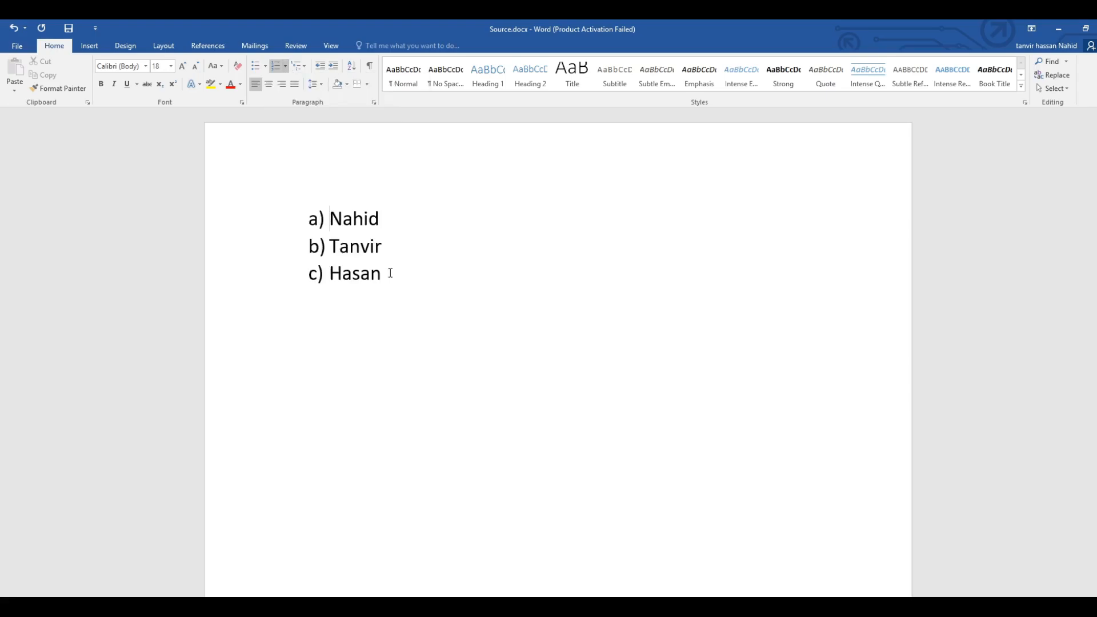
Switch the list back to the 1) 2) 3) number format, aligned with the page margin.
left_click(285, 66)
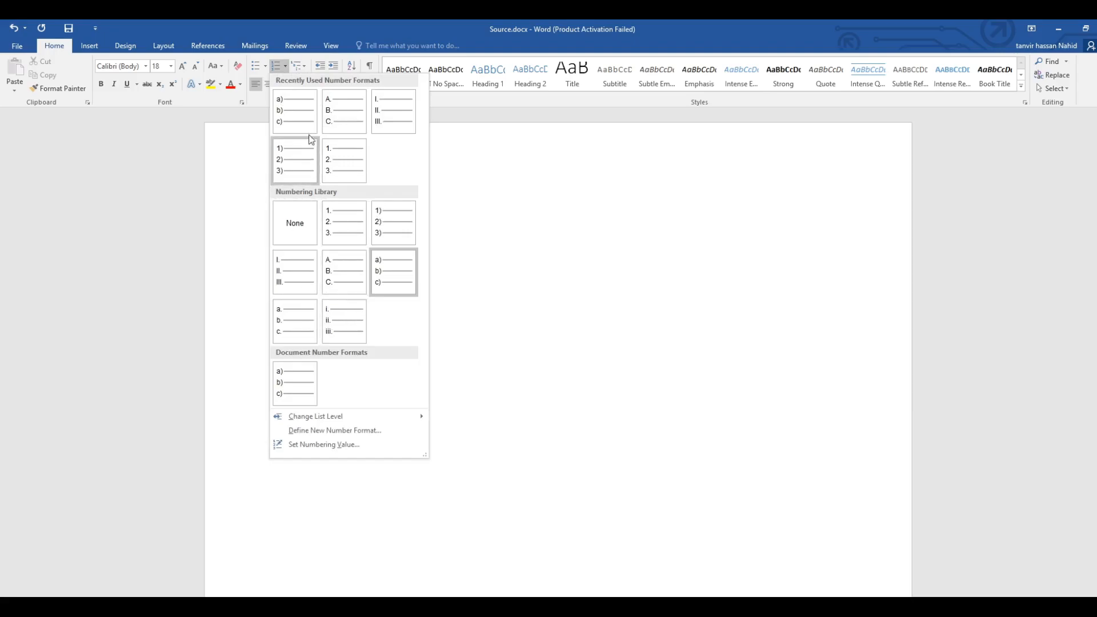
left_click(286, 67)
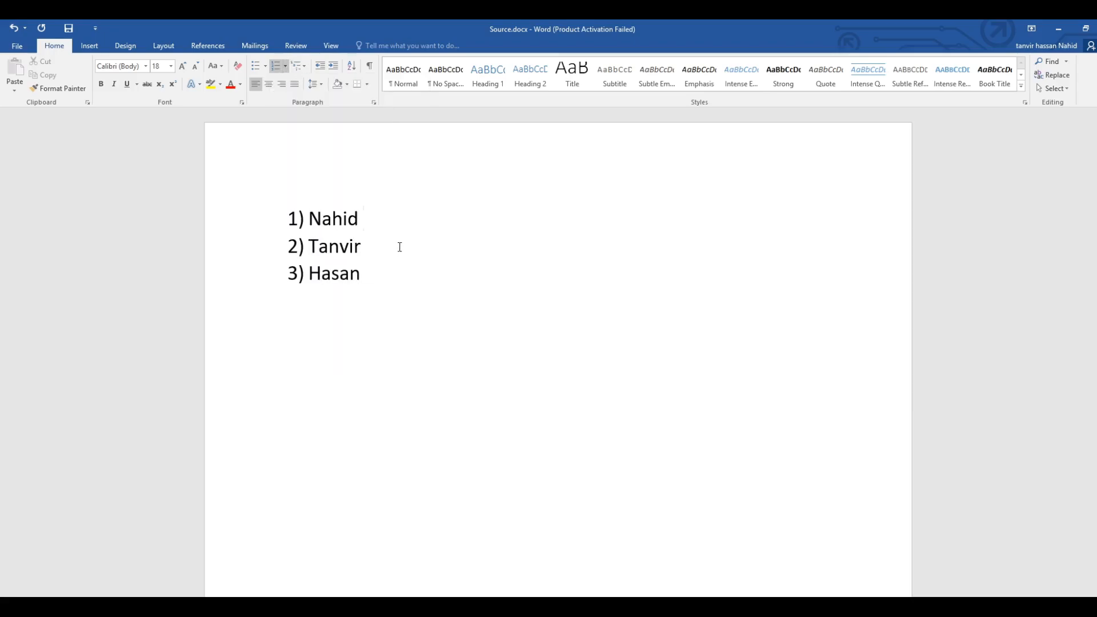
left_click(398, 250)
left_click(378, 269)
left_click(265, 66)
left_click(282, 67)
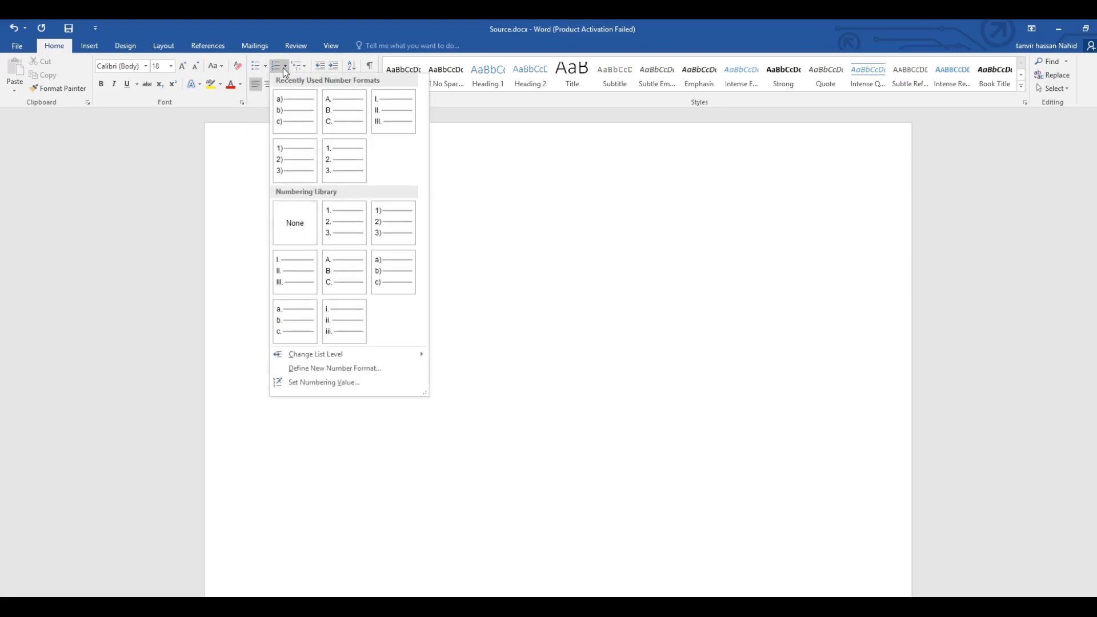
left_click(283, 68)
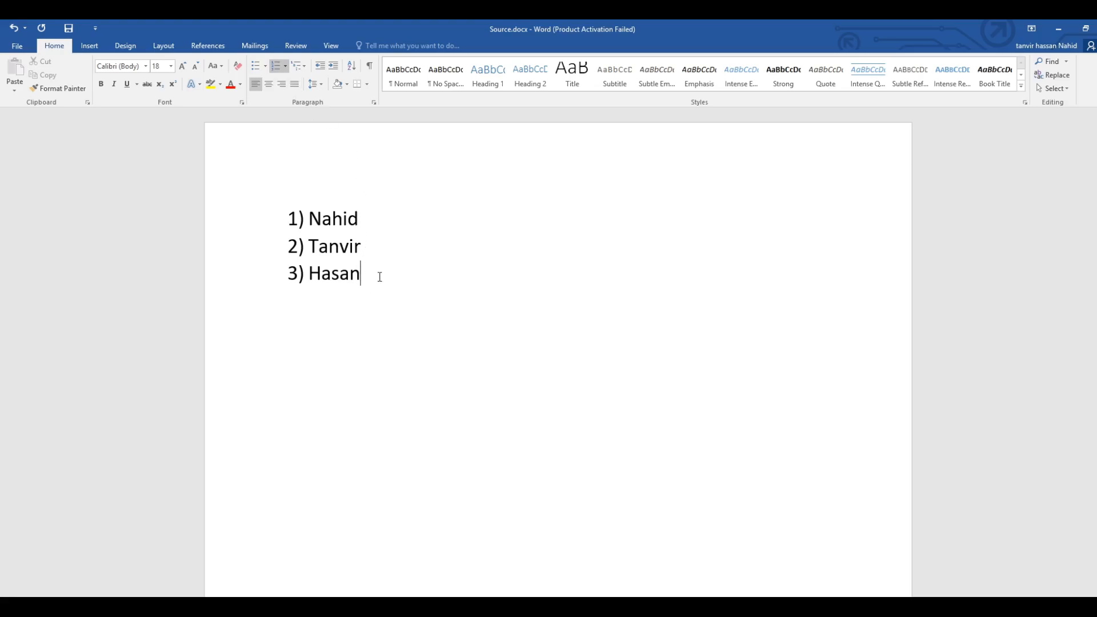
Delete the whole three-name list together with its numbering.
left_click_drag(380, 274, 250, 208)
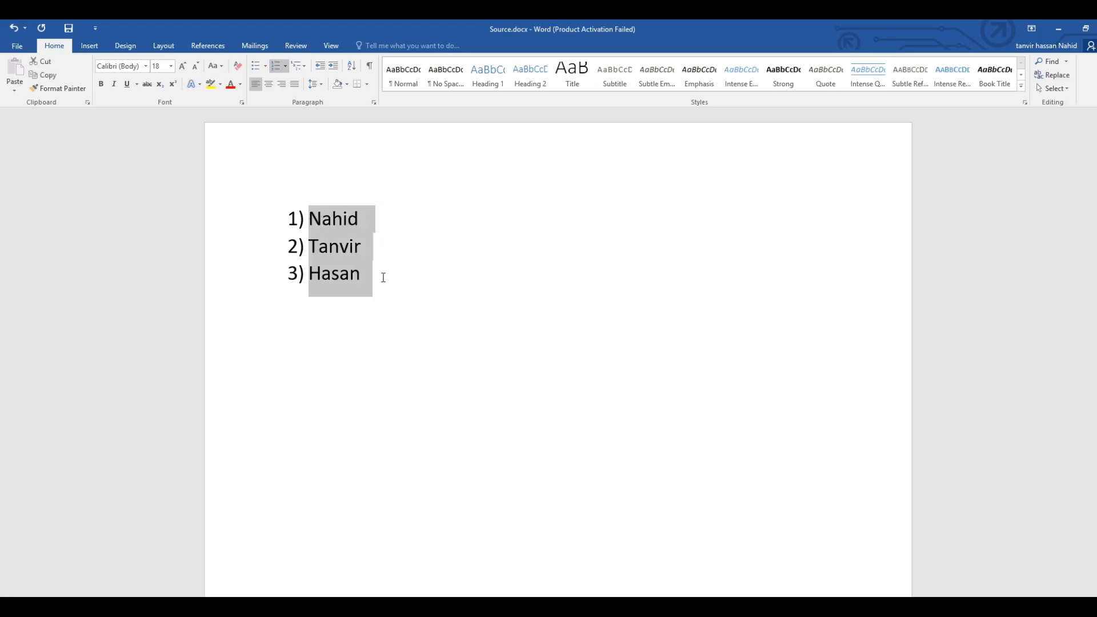
key("BackSpace")
key("BackSpace")
Enter the sentence "Bangladesh is a populated country ." as sample text, correcting its capitalisation and spelling.
type("BAngladesh")
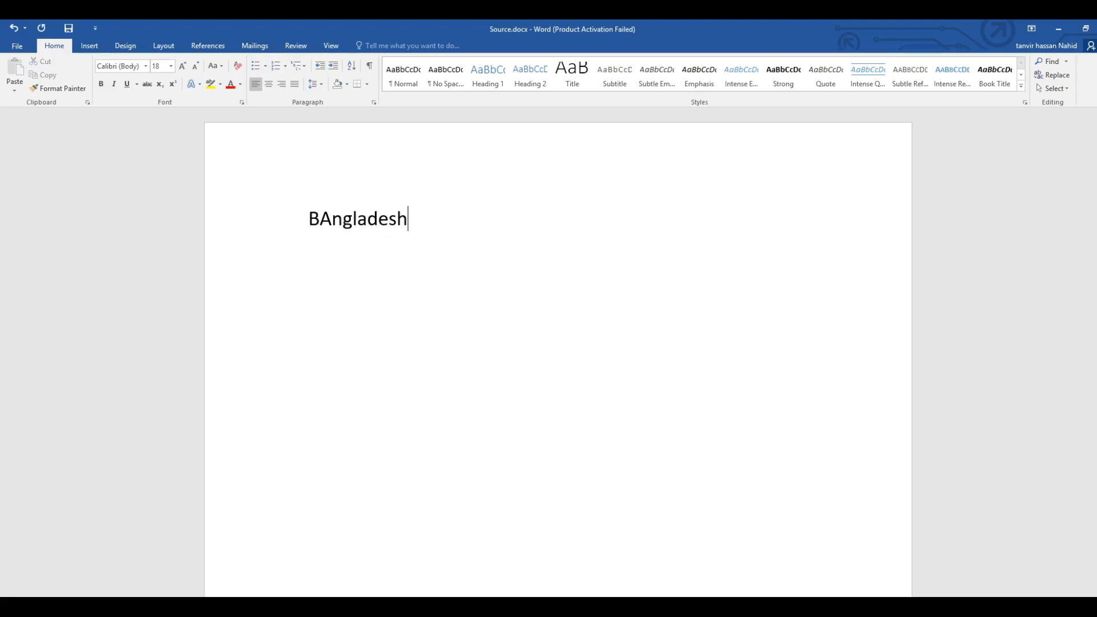
type(" is a populaed")
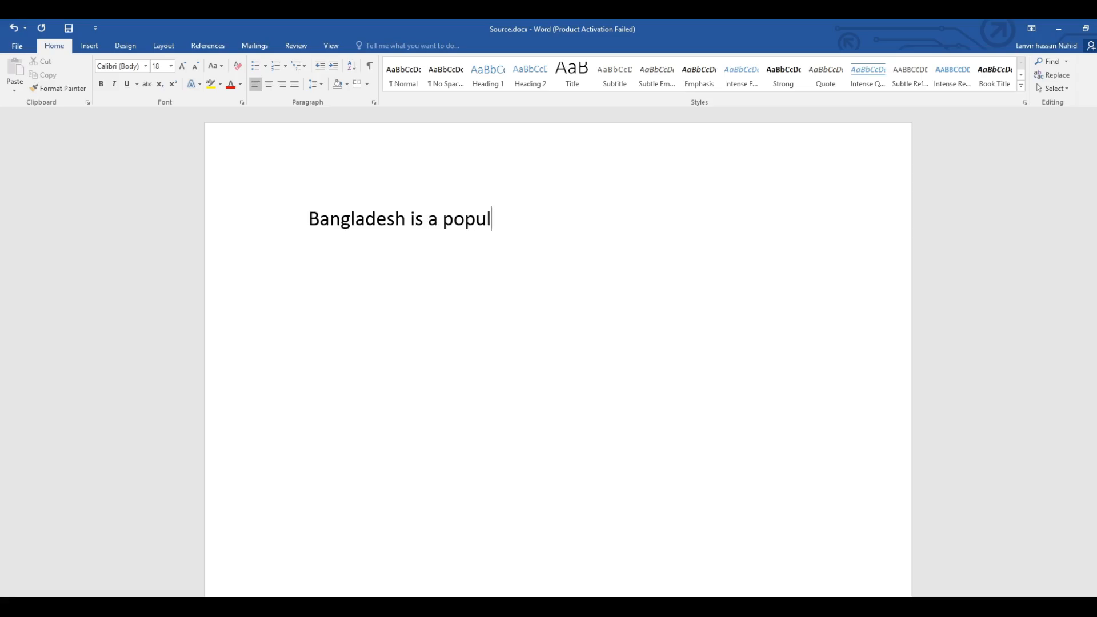
key("BackSpace")
key("BackSpace")
type("ted coutry")
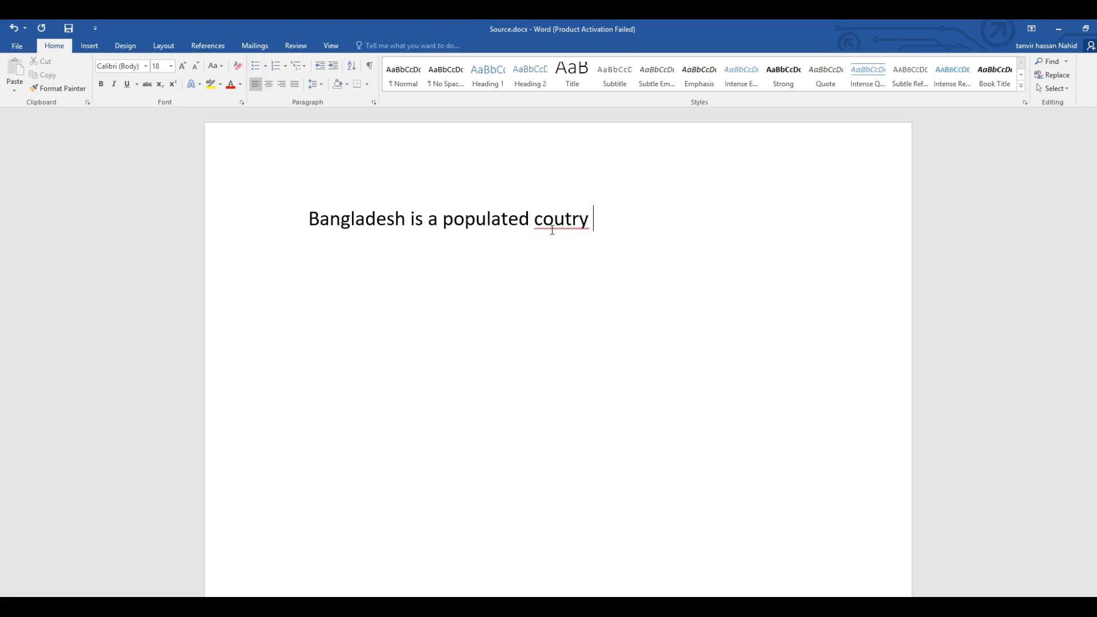
Try centred, right and justified alignment in turn on the Bangladesh sentence.
triple_click(372, 228)
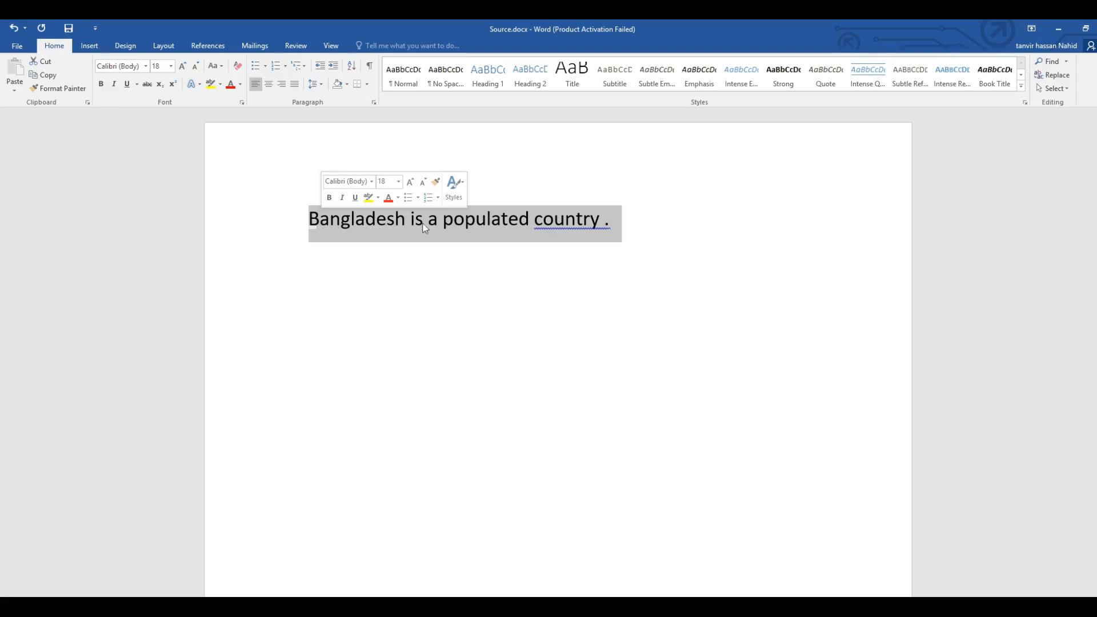
left_click(610, 219)
left_click_drag(610, 220, 334, 207)
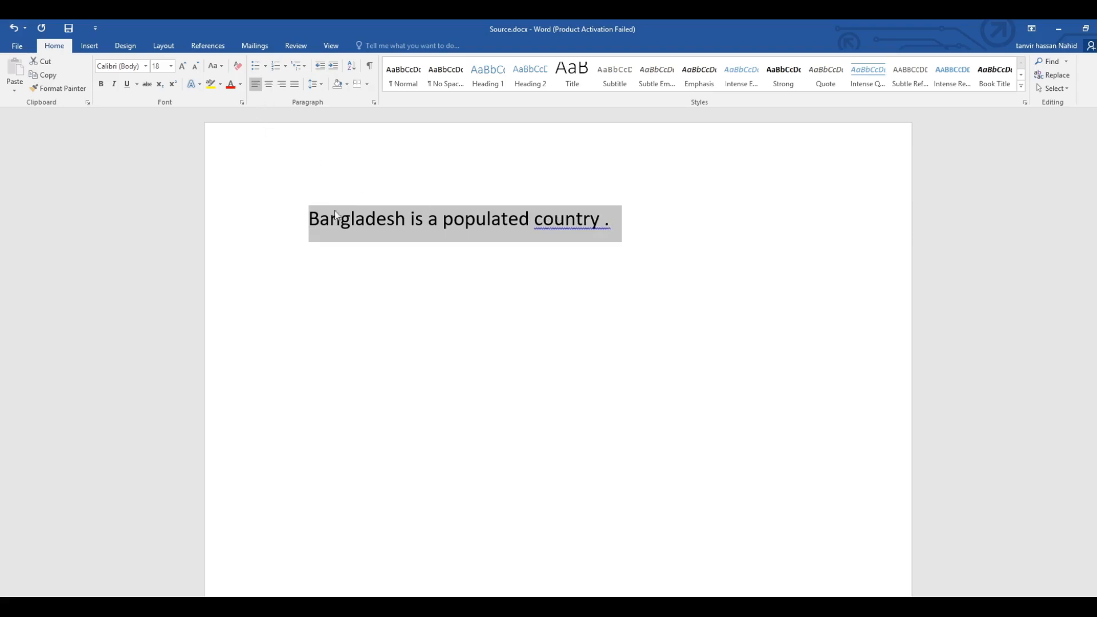
left_click(229, 224)
left_click_drag(304, 224, 564, 239)
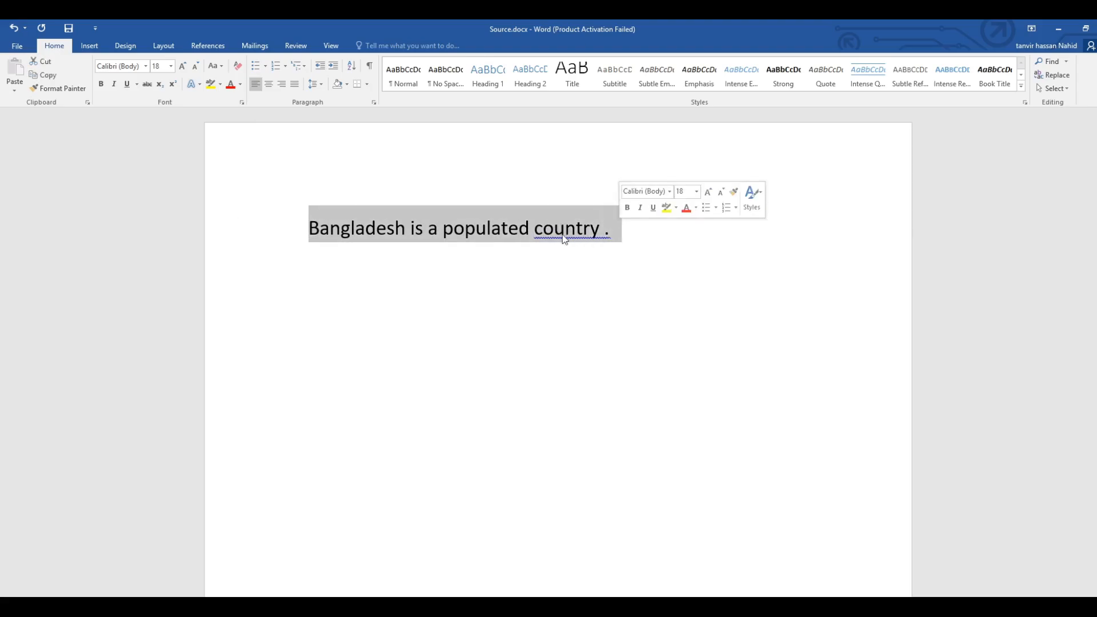
left_click(269, 89)
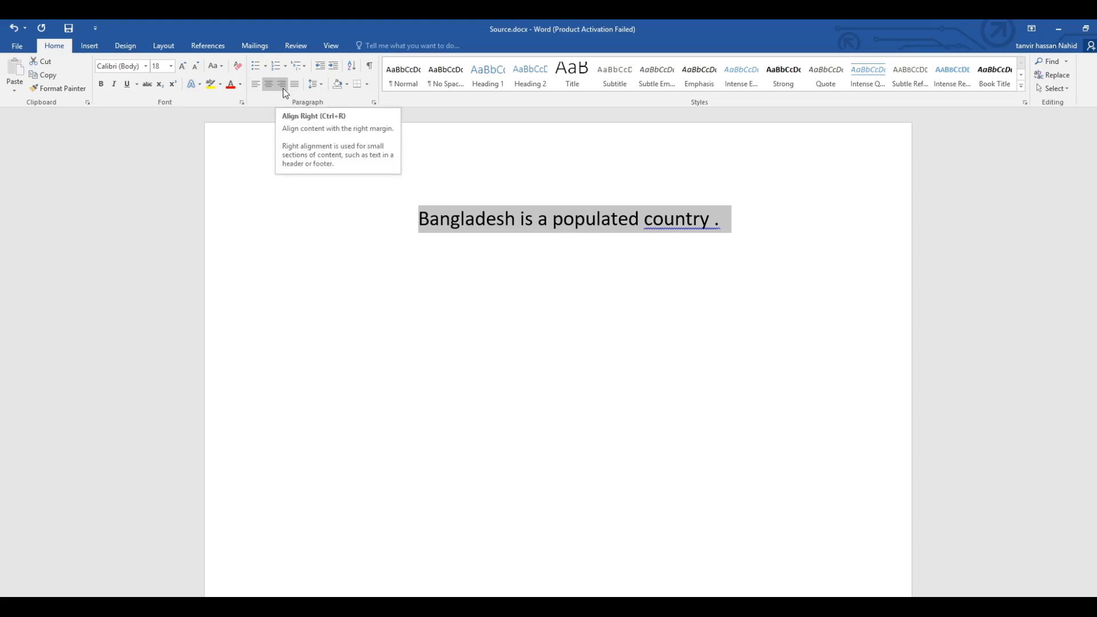
left_click(283, 88)
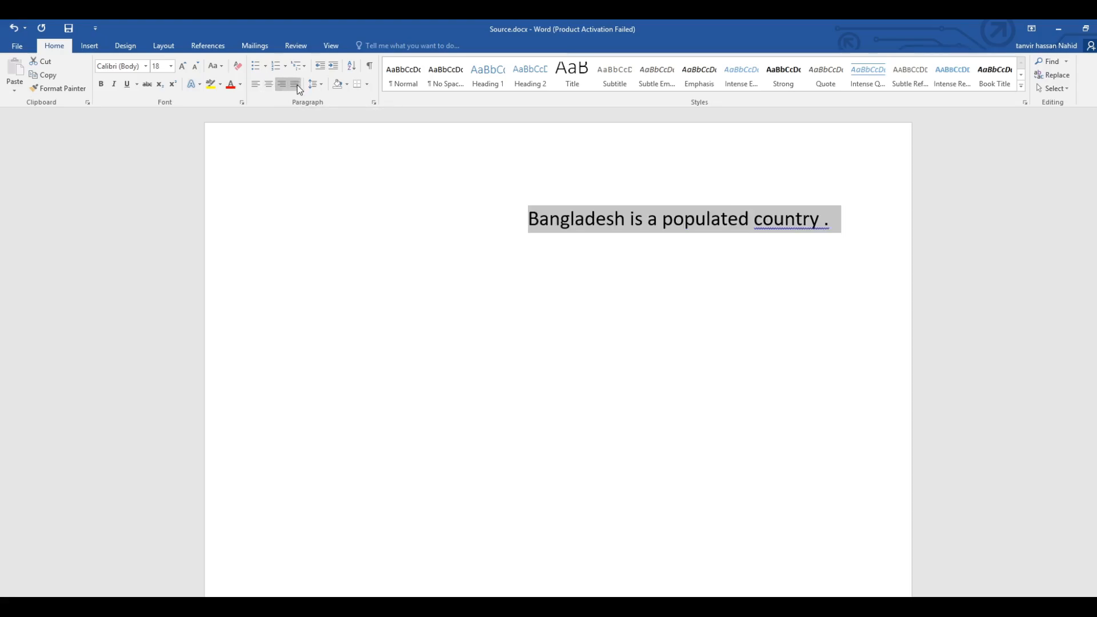
left_click(297, 84)
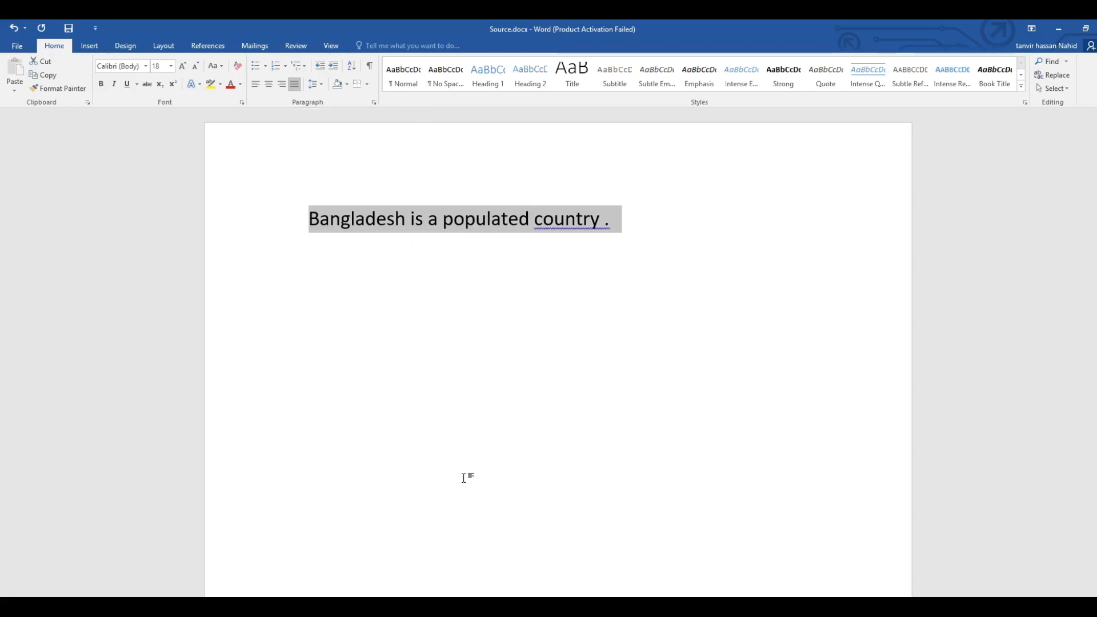
Switch to Chrome, search the web for "dummy text" and open the lipsum.com site.
left_click(457, 607)
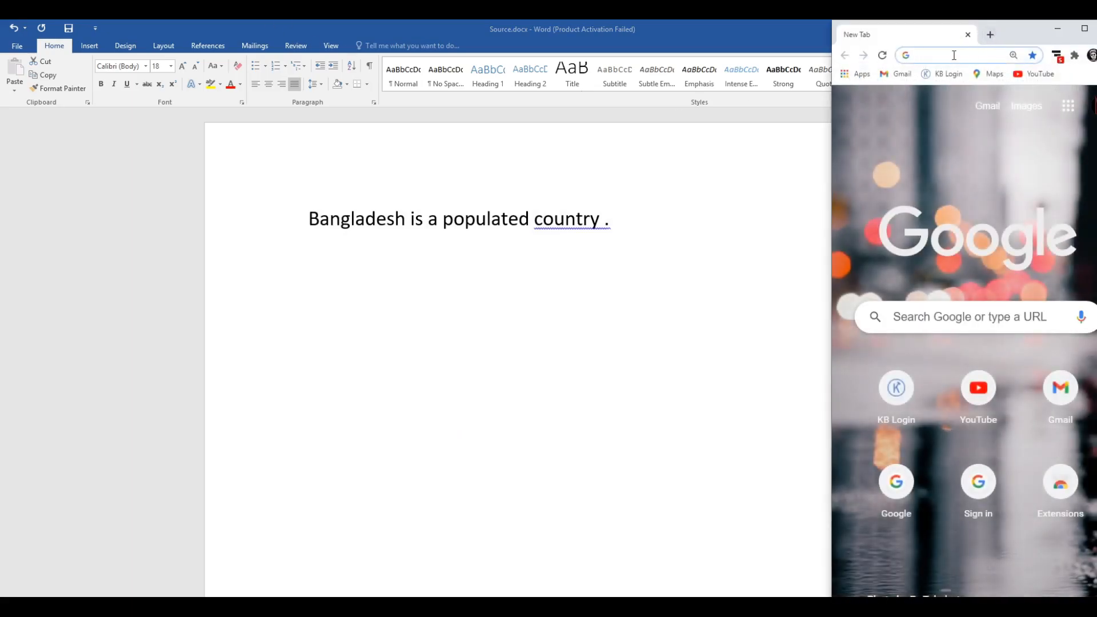
type("dami tex")
key("BackSpace")
key("BackSpace")
key("BackSpace")
key("BackSpace")
key("BackSpace")
key("BackSpace")
key("BackSpace")
type("ummy text")
key("Return")
left_click(935, 223)
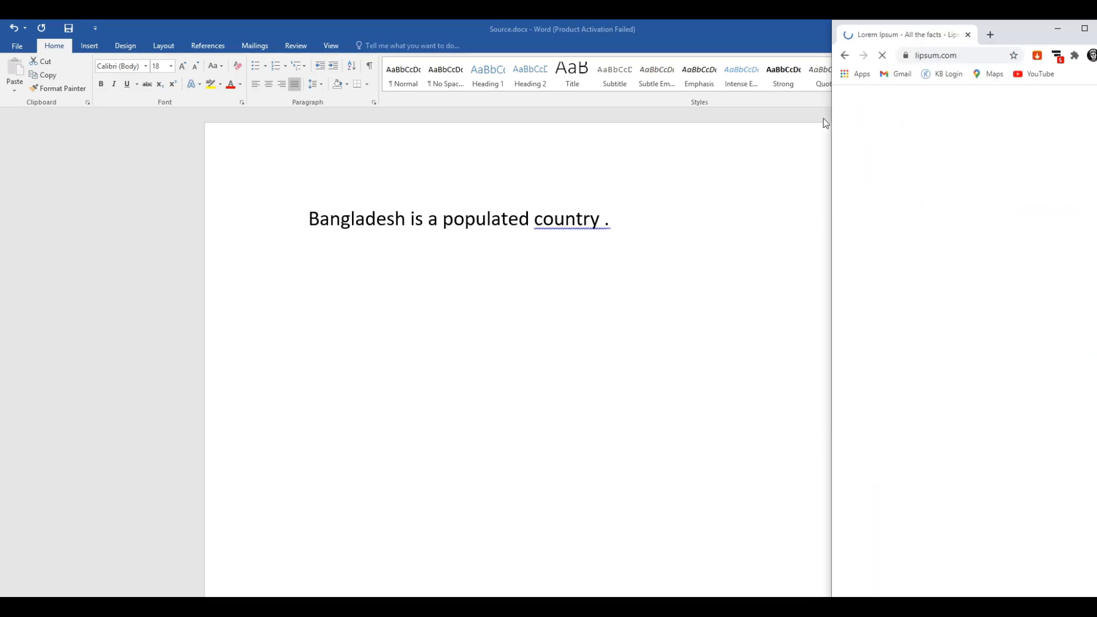
Widen the browser window and copy the "What is Lorem Ipsum?" body text through the end of the "Why do we use it?" section.
left_click_drag(825, 123, 424, 172)
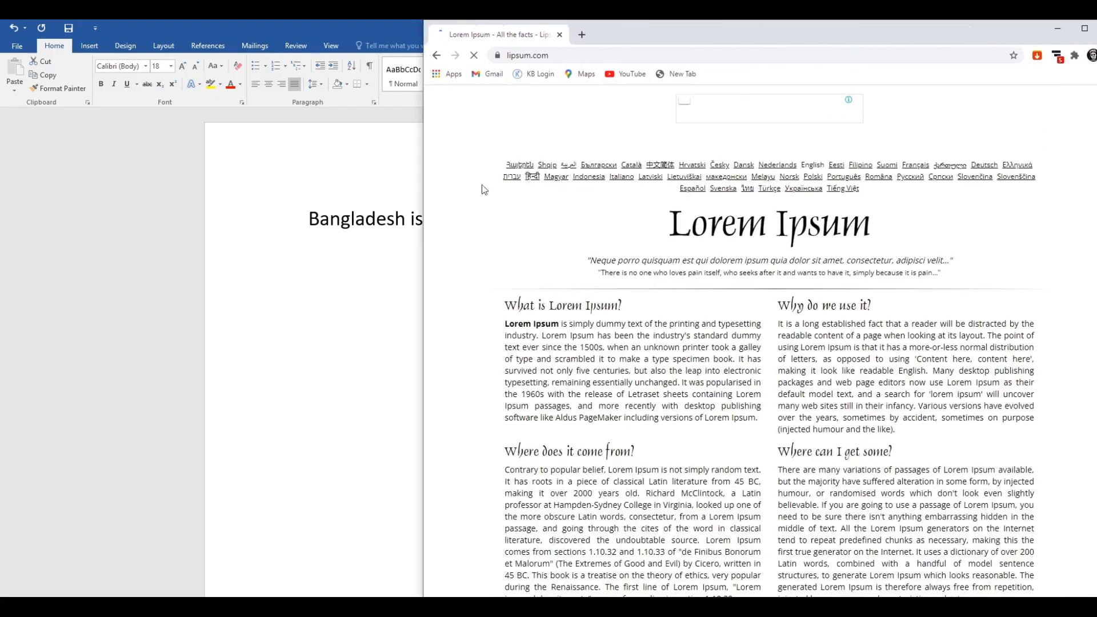
scroll(485, 189, "down", 2)
left_click_drag(505, 206, 764, 310)
key("ctrl+c")
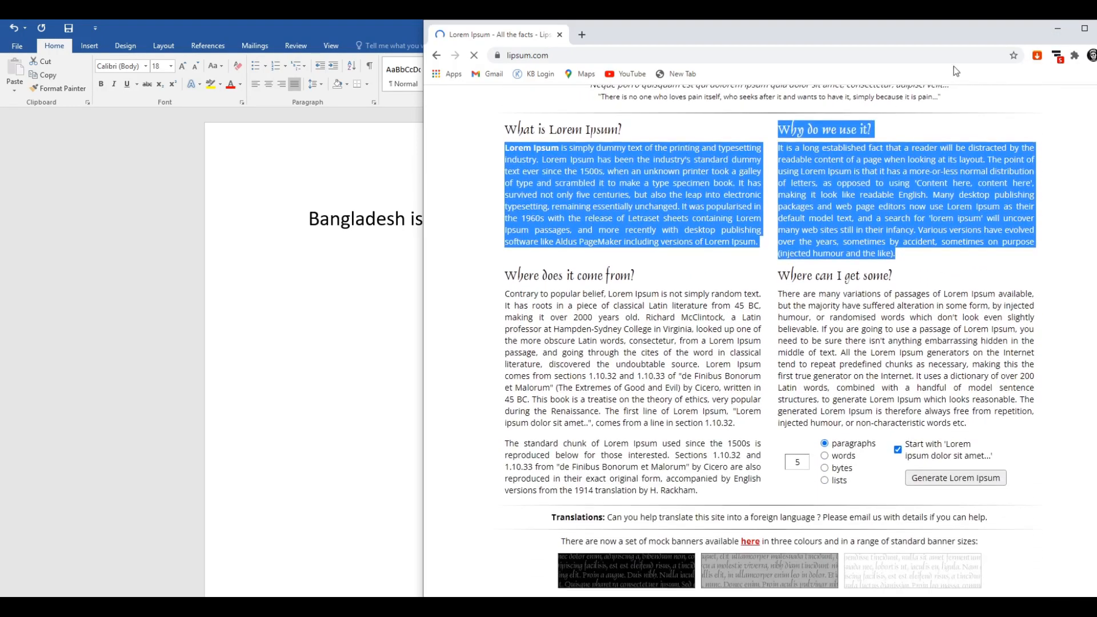
Return to the Word document and replace all of its content with the copied Lorem Ipsum passages.
left_click(1058, 29)
left_click_drag(626, 222, 359, 220)
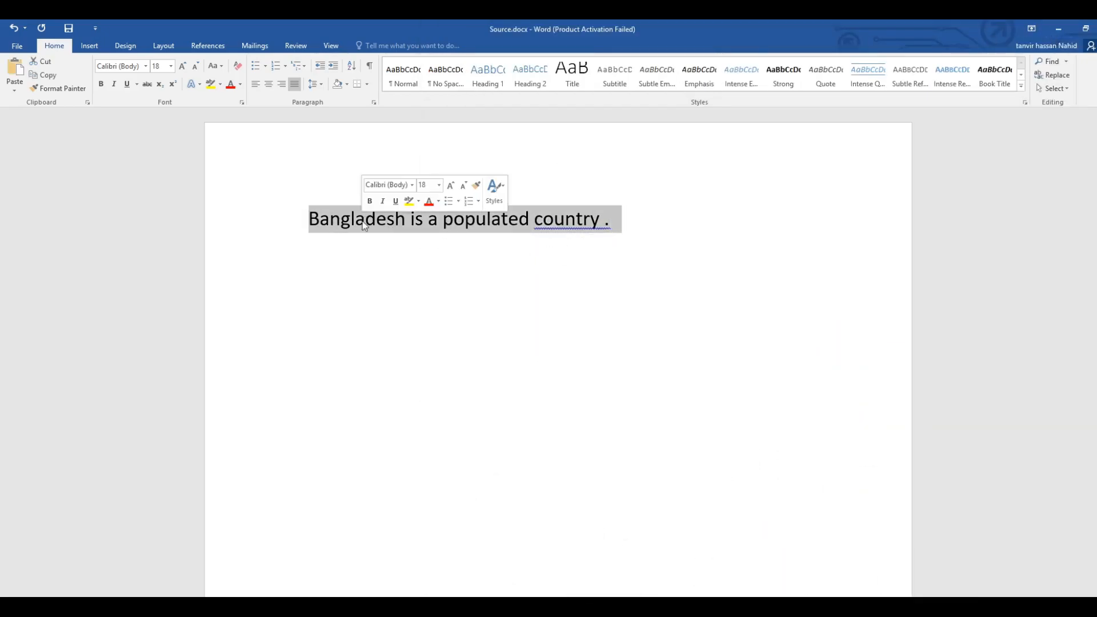
left_click(363, 221)
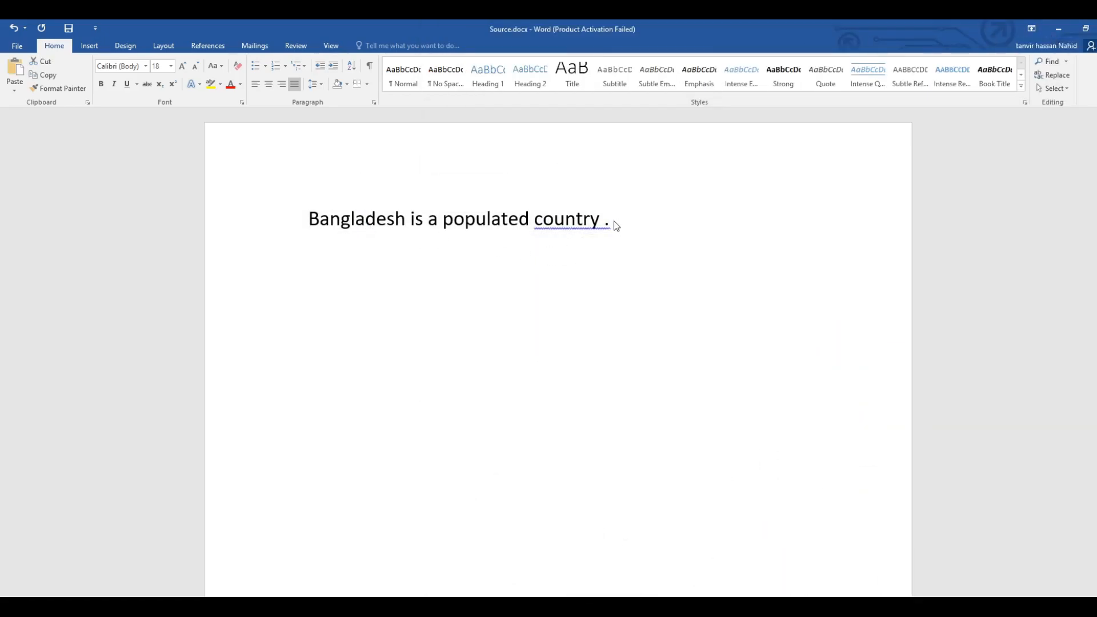
key("ctrl+a")
key("ctrl+v")
Left-align both pasted Lorem Ipsum paragraphs and the heading between them.
left_click_drag(287, 214, 796, 446)
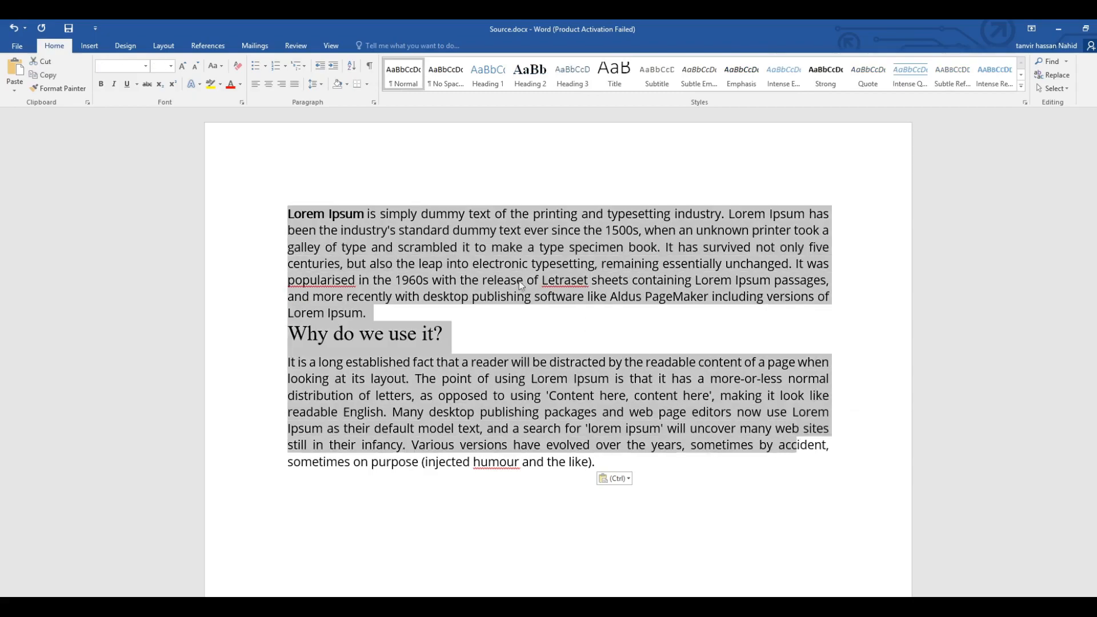
left_click(256, 85)
left_click(420, 297)
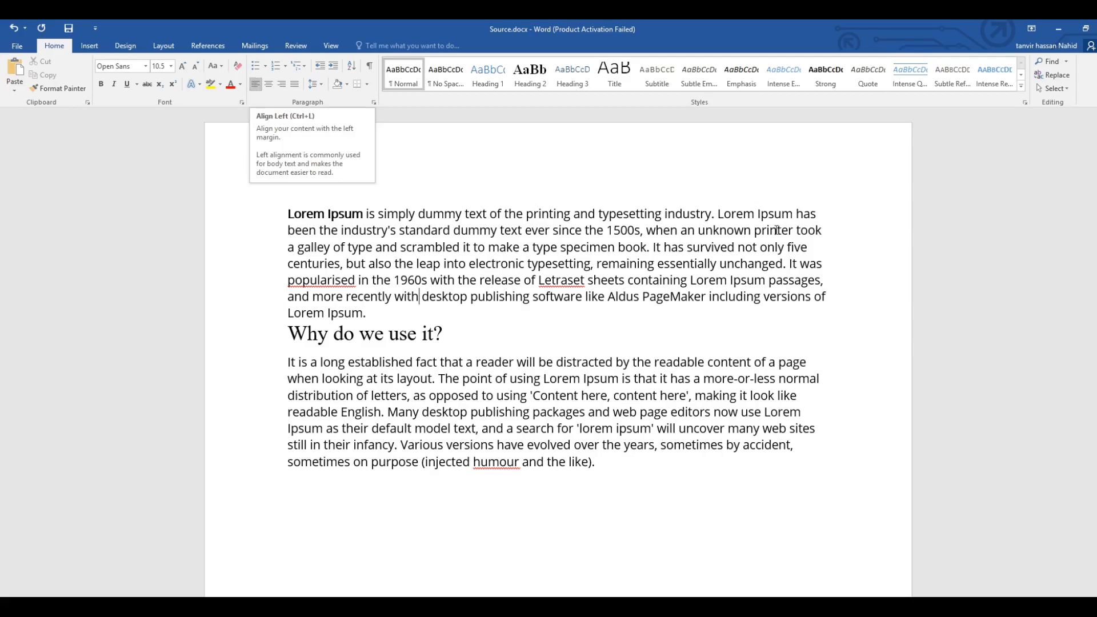
left_click(817, 215)
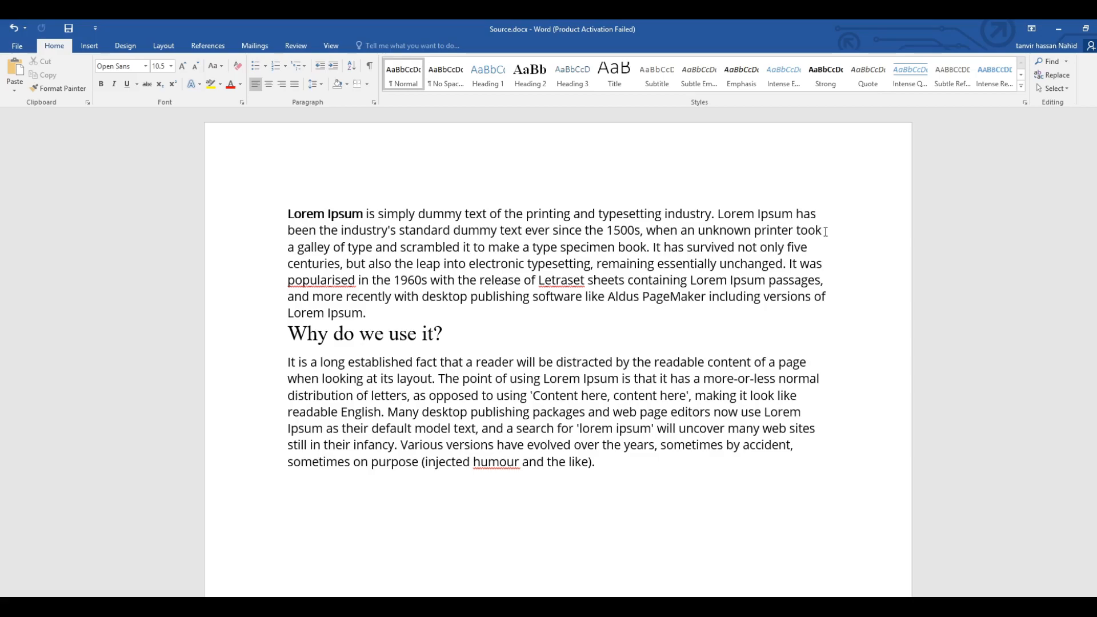
left_click(825, 230)
Try centred and right alignment on the first Lorem Ipsum paragraph, ending with it justified.
key("Down")
key("Down")
left_click(267, 85)
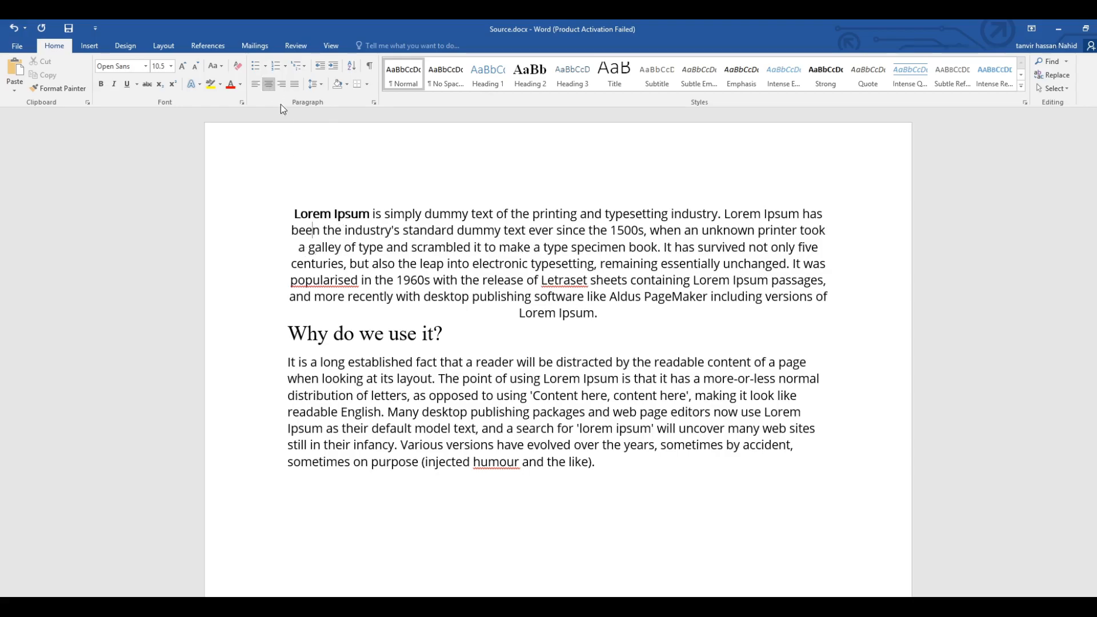
left_click(282, 85)
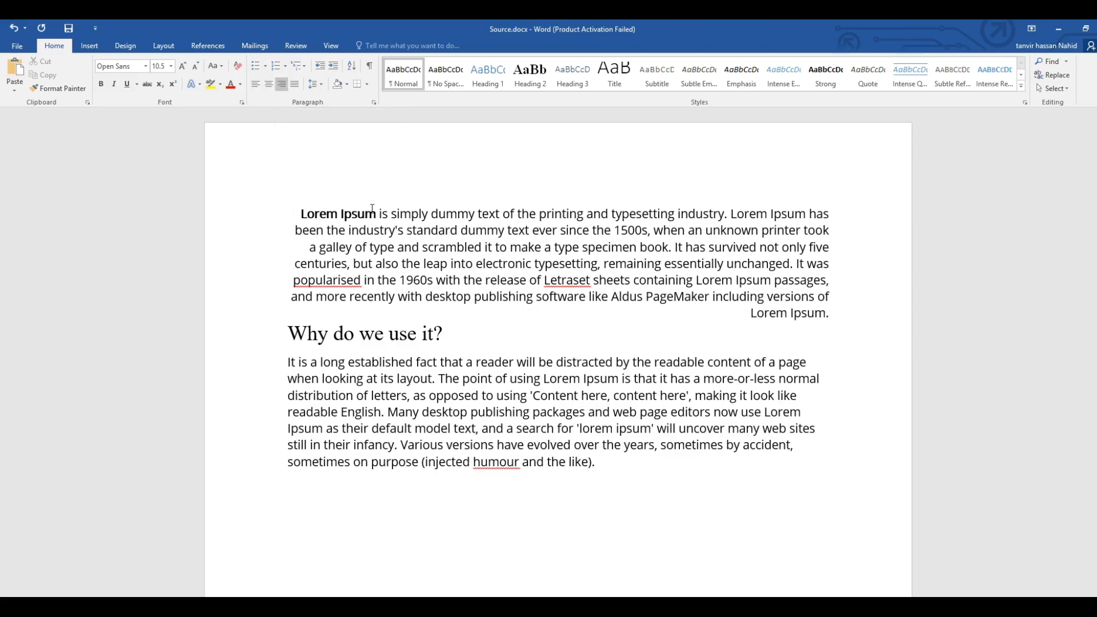
left_click(296, 86)
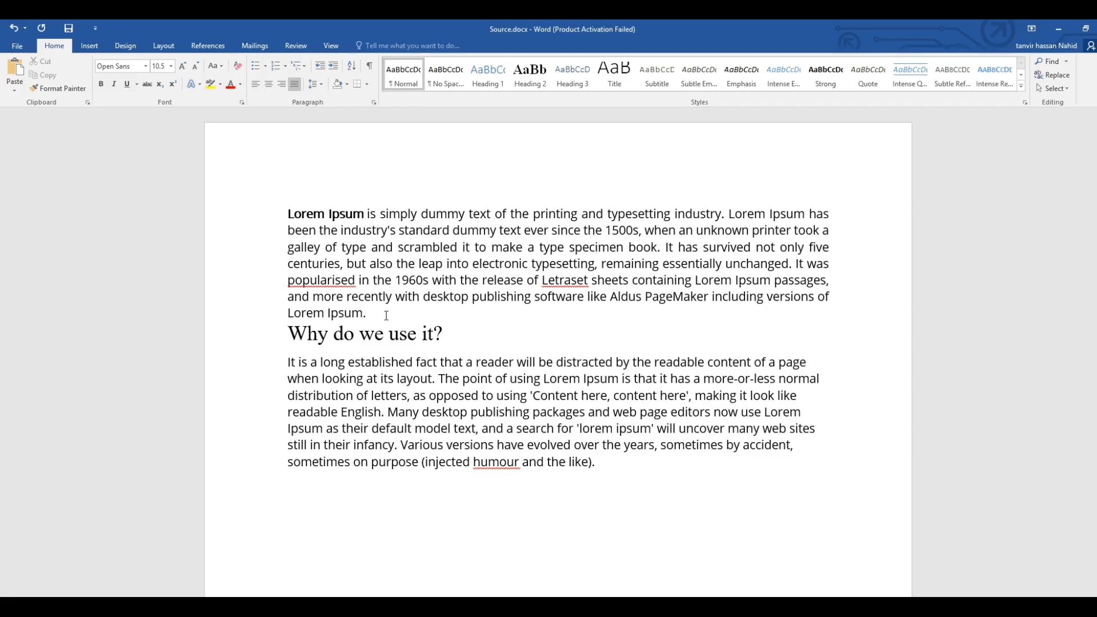
Select the entire document and justify all of its text.
left_click(665, 498)
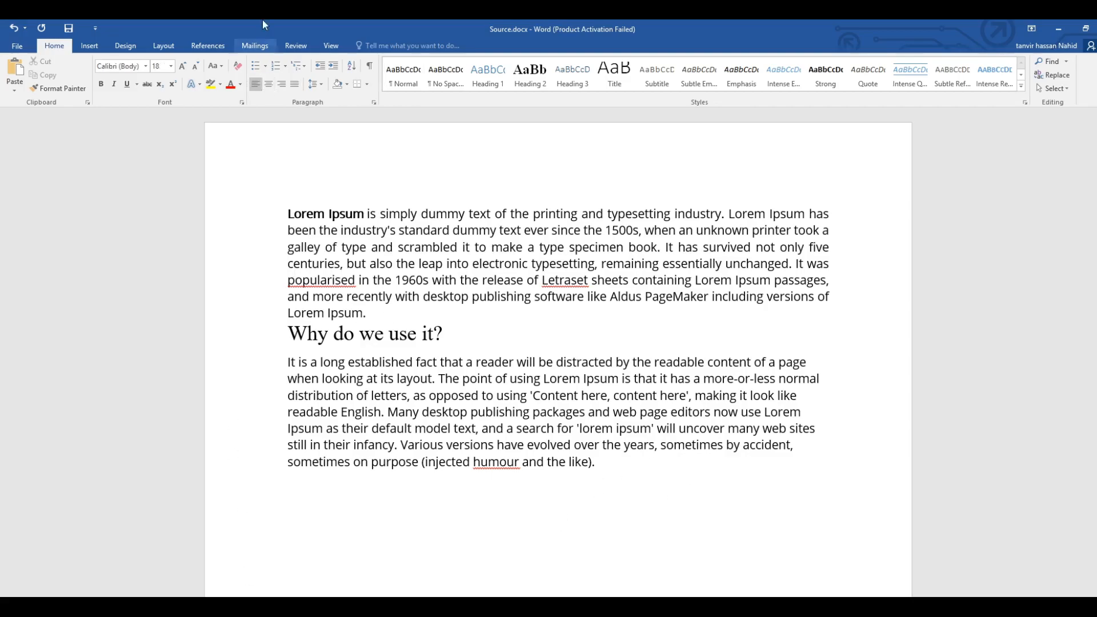
key("ctrl+a")
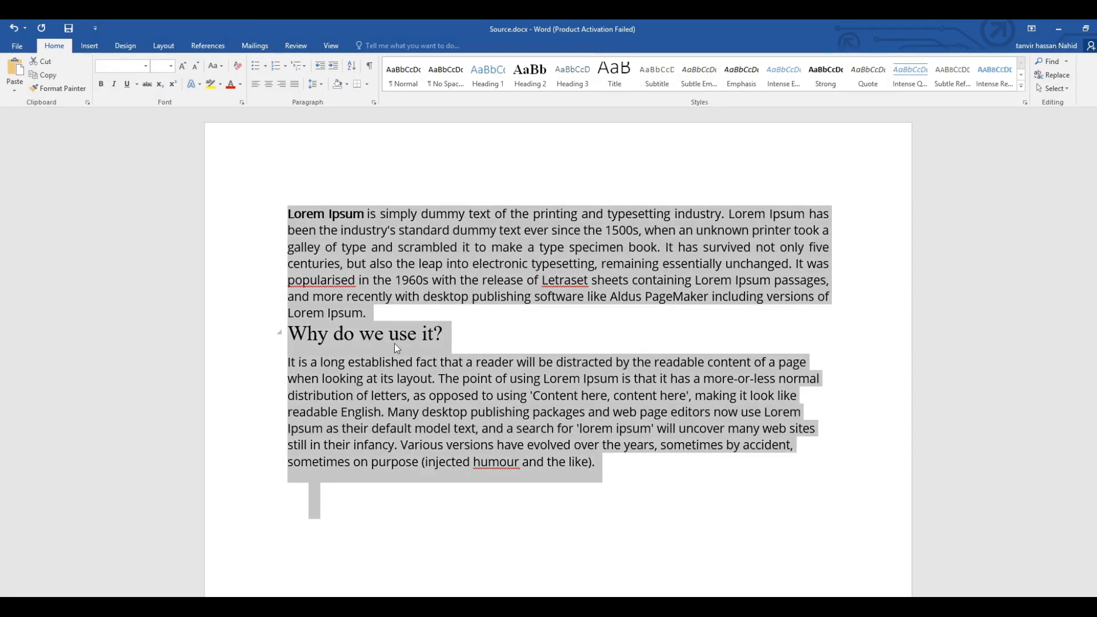
scroll(566, 421, "down", 10)
scroll(572, 428, "up", 10)
left_click(622, 464)
left_click_drag(622, 473, 293, 191)
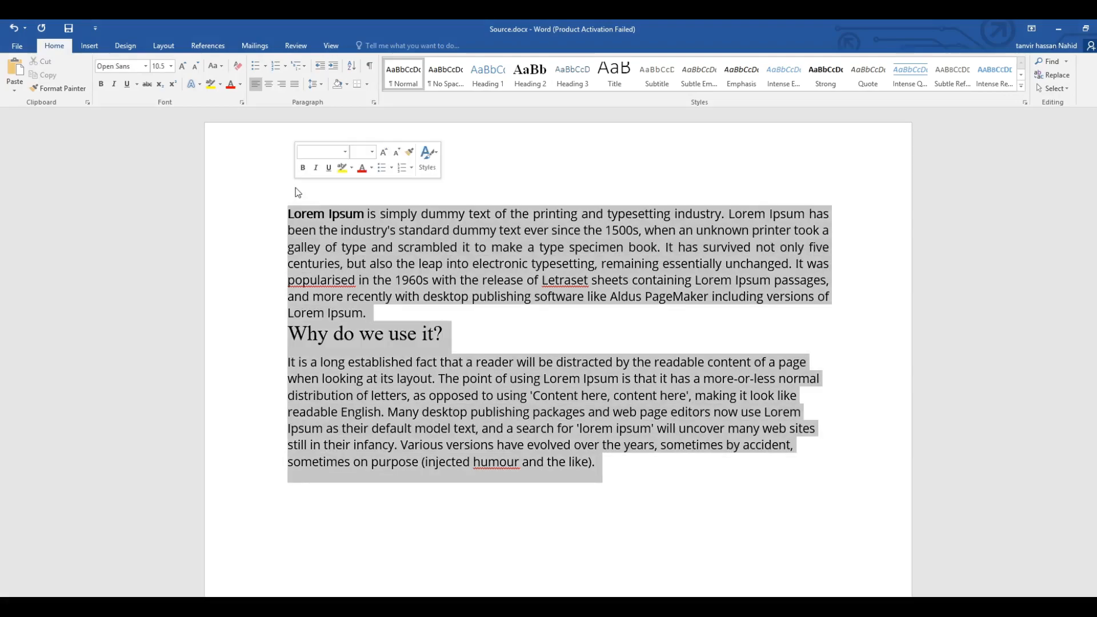
left_click(282, 196)
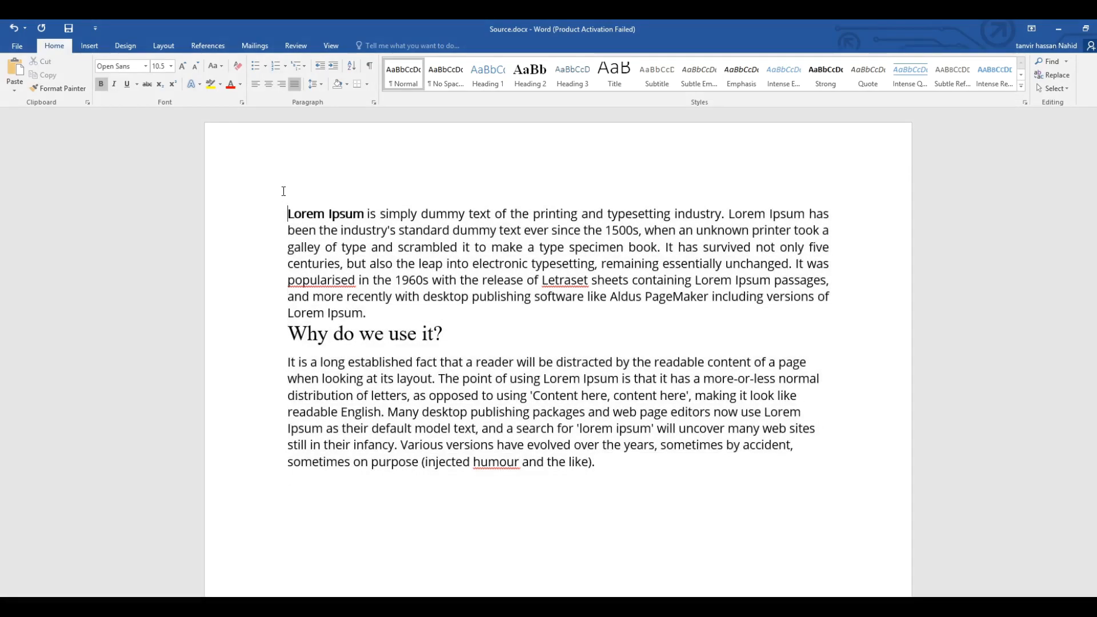
key("ctrl+a")
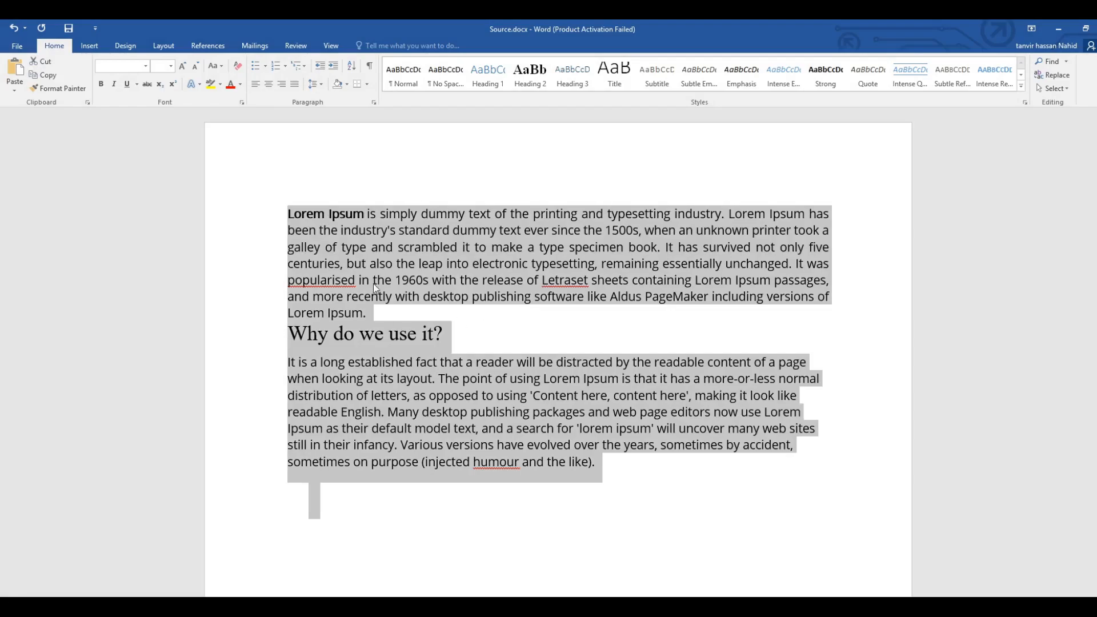
left_click(294, 85)
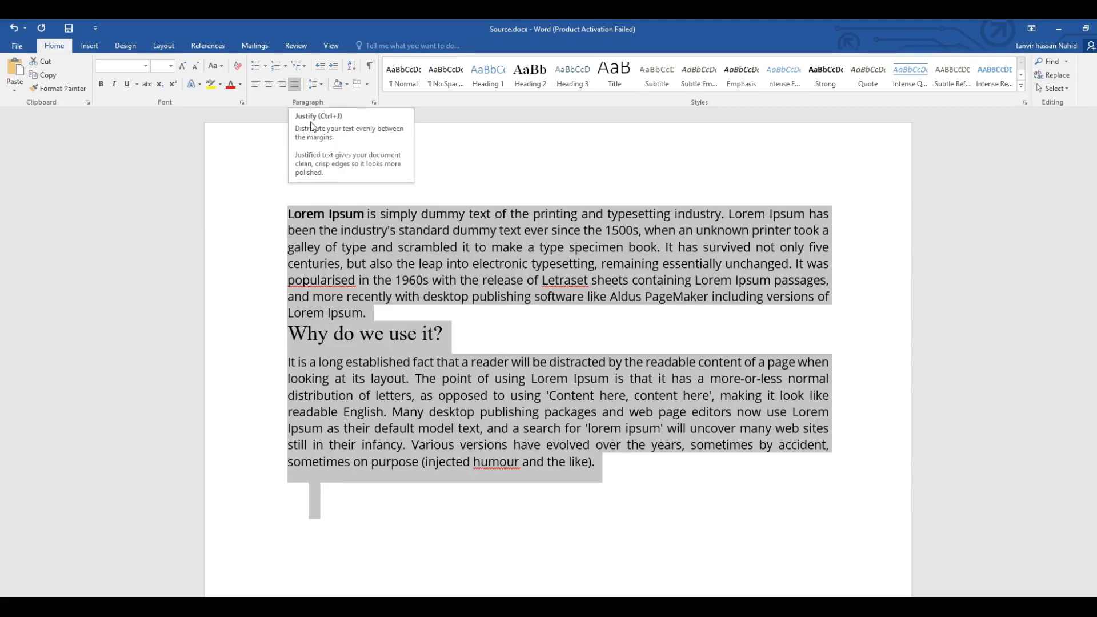
left_click(492, 344)
left_click(650, 470)
left_click(829, 215)
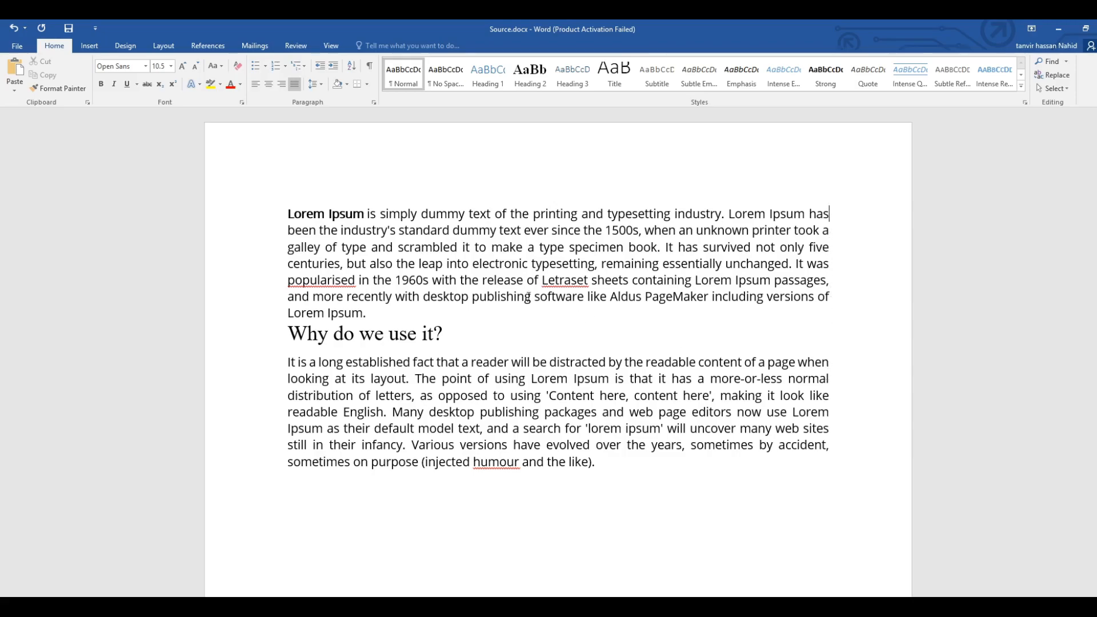
mouse_move(292, 213)
left_mouse_down()
mouse_move(384, 360)
mouse_move(595, 464)
mouse_move(288, 215)
mouse_move(401, 283)
mouse_move(594, 465)
mouse_move(293, 209)
left_mouse_up()
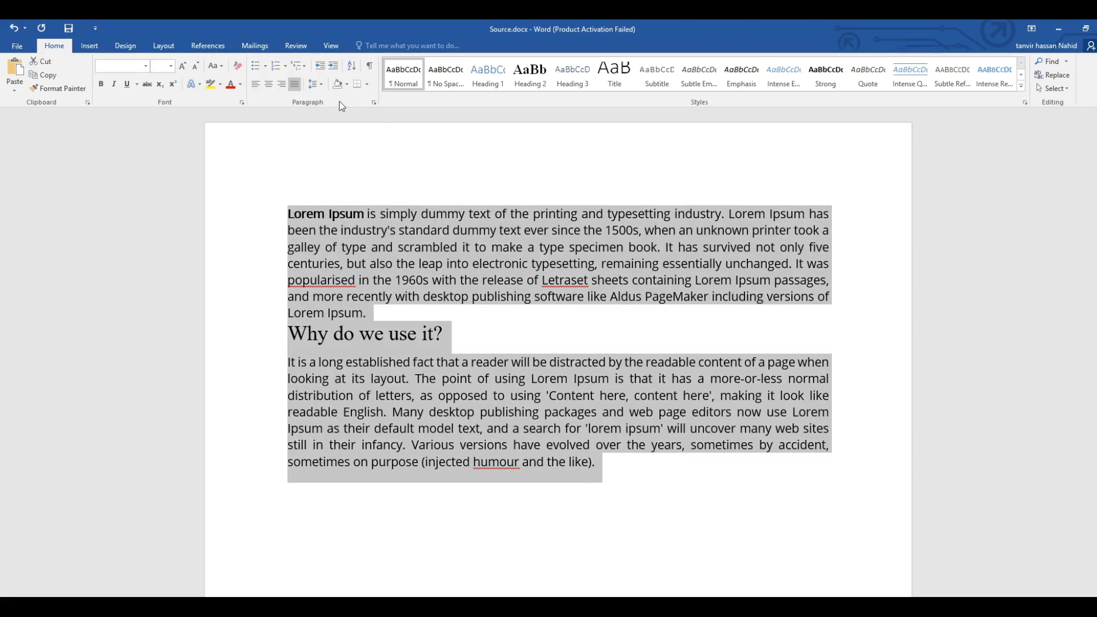
Set the line spacing of the first Lorem Ipsum paragraph to 3.0.
left_click(412, 233)
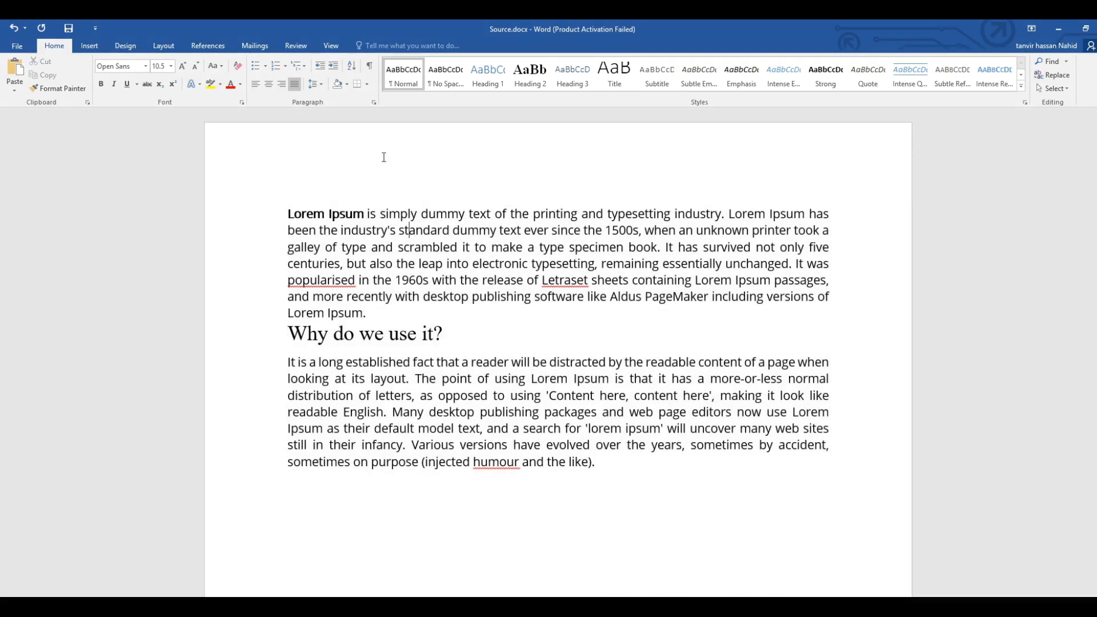
left_click(322, 83)
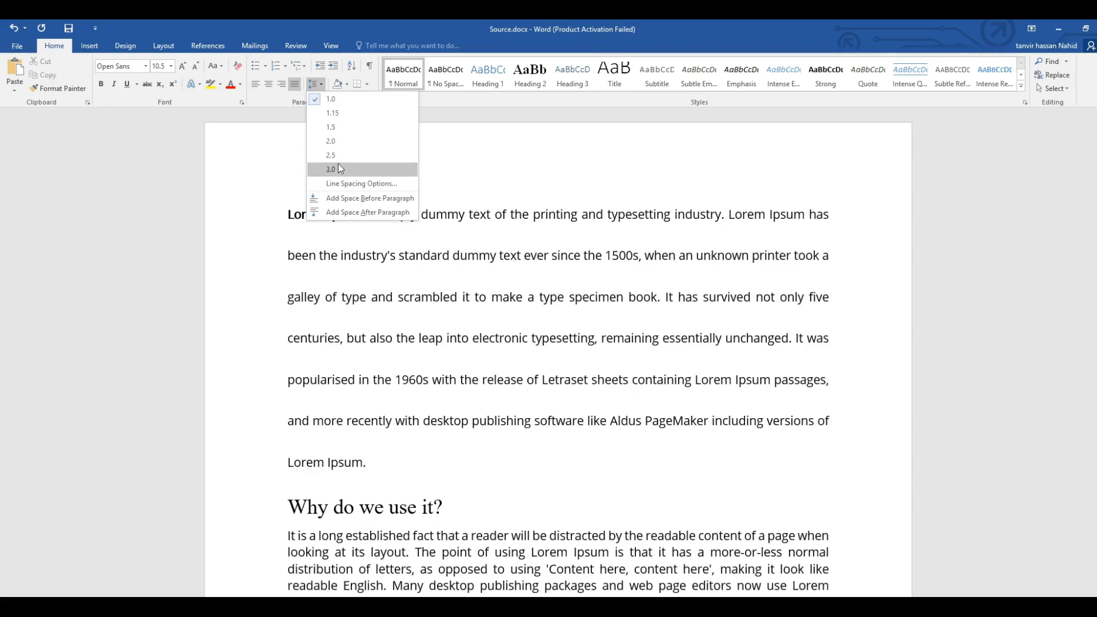
left_click(338, 166)
left_click_drag(286, 213, 854, 241)
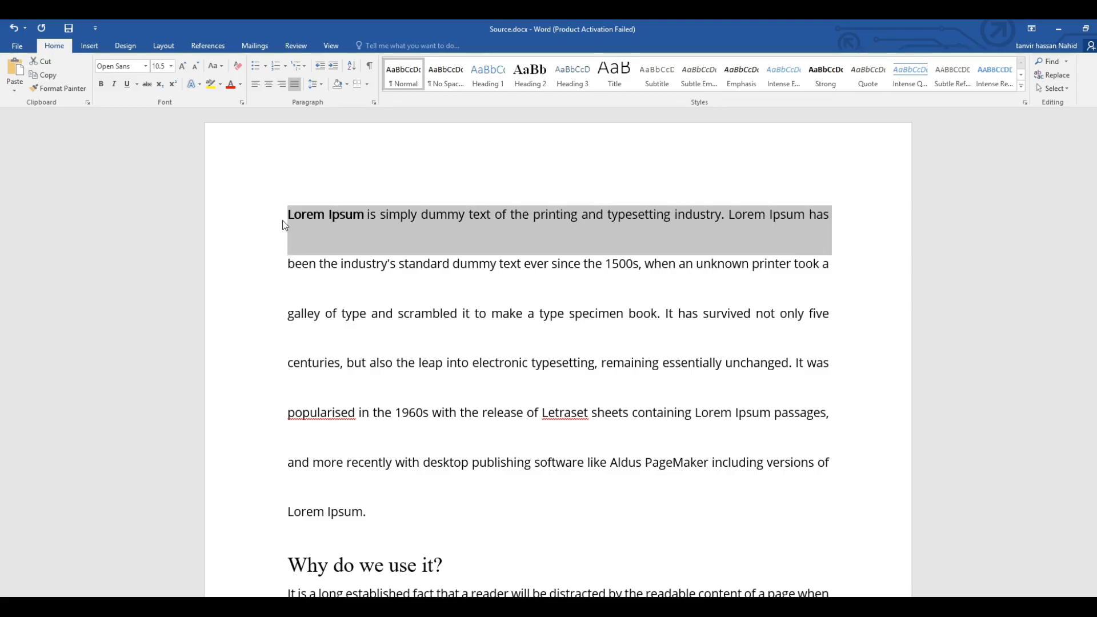
left_click(320, 87)
left_click(328, 174)
Break the first paragraph after "Lorem Ipsum has" at the end of its first line.
left_click(830, 214)
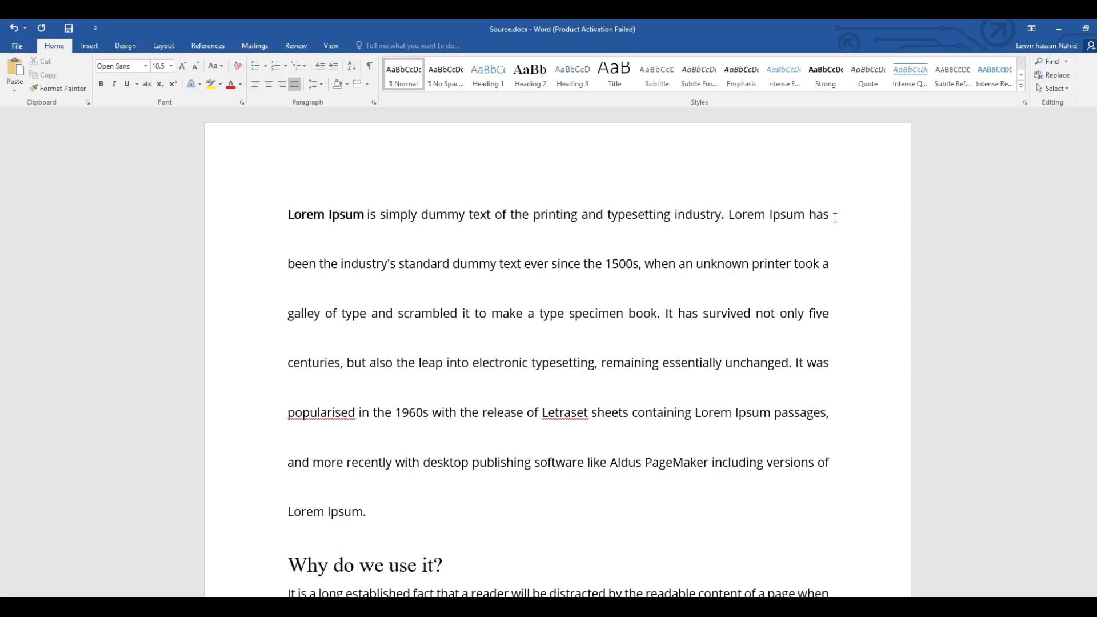
key("Return")
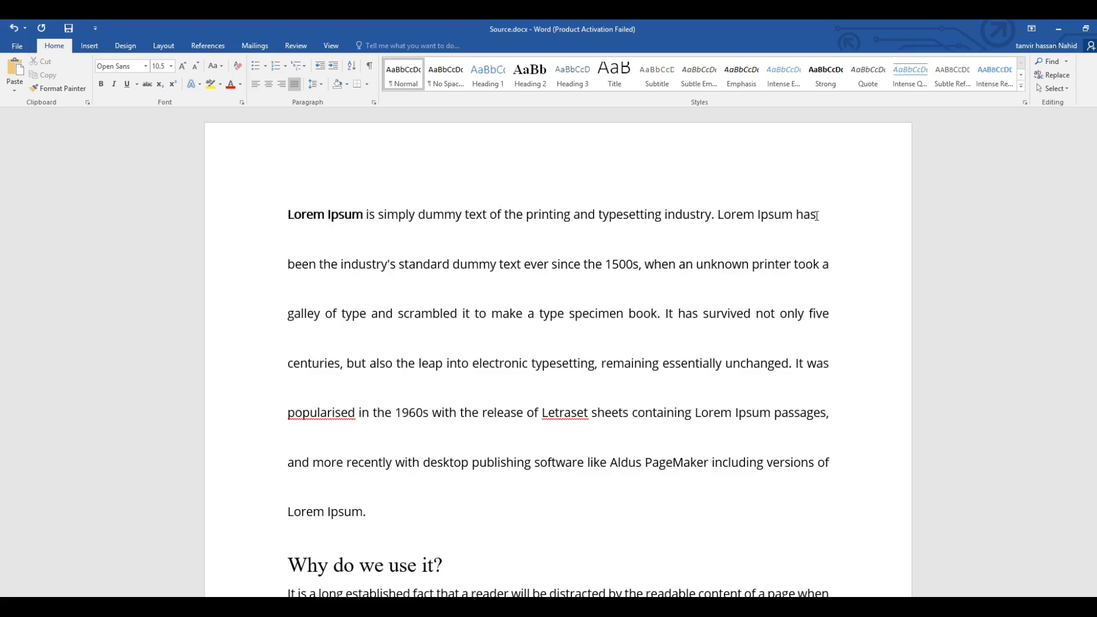
Set the line spacing of the separated first line, ending in "Lorem Ipsum has", to 1.0.
left_click_drag(289, 265, 845, 267)
left_click(288, 235)
left_click_drag(287, 214, 354, 247)
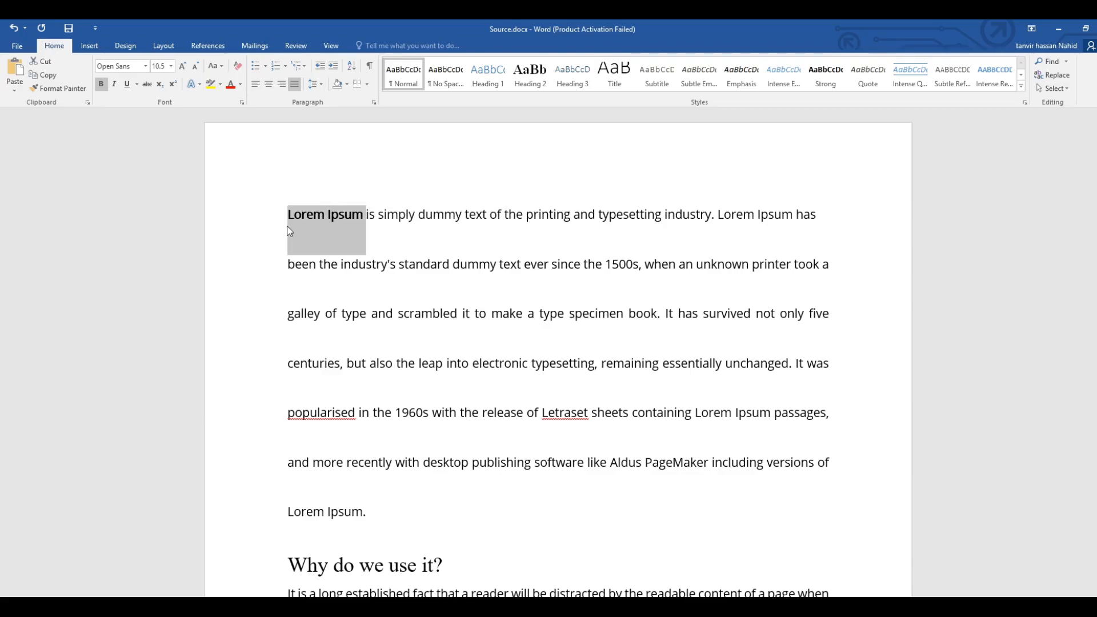
left_click(288, 222)
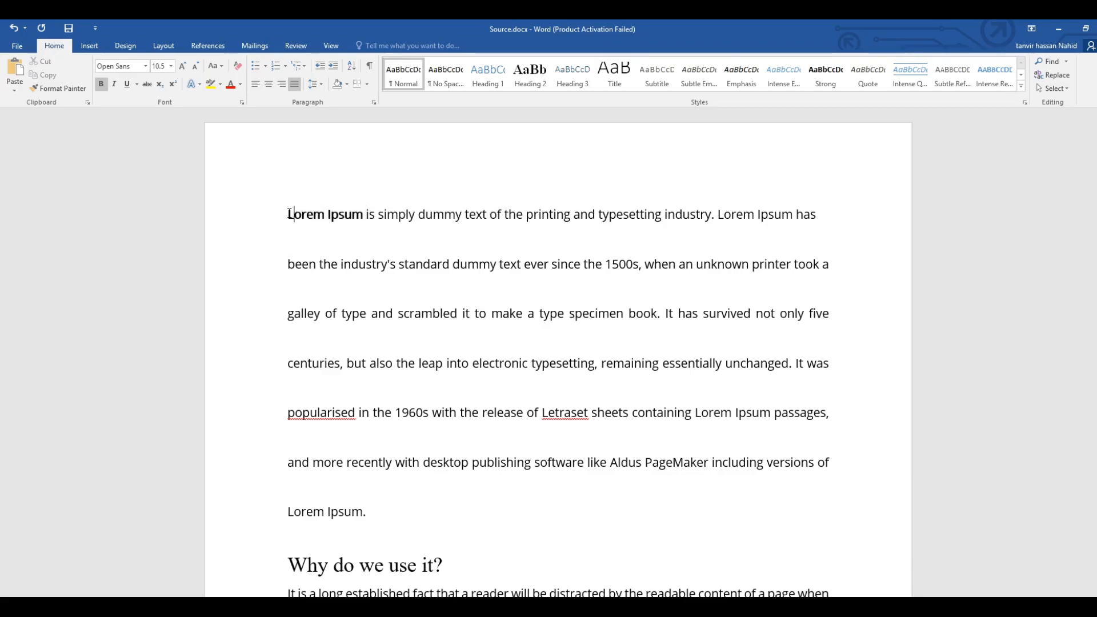
left_click(324, 87)
left_click(327, 100)
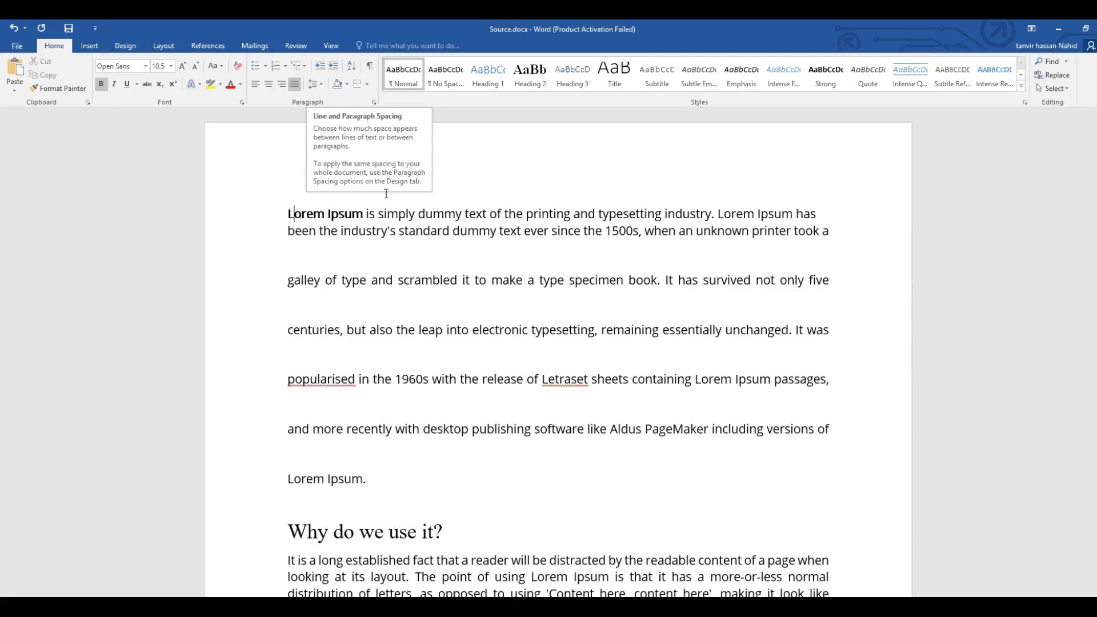
left_click(321, 87)
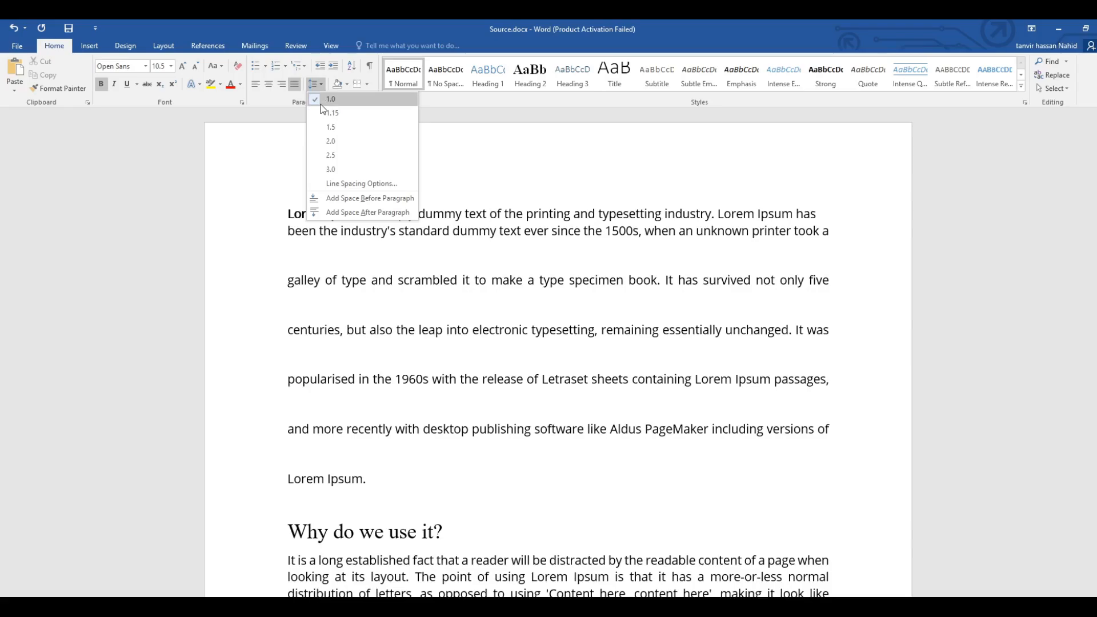
left_click(321, 97)
left_click(315, 85)
left_click(274, 215)
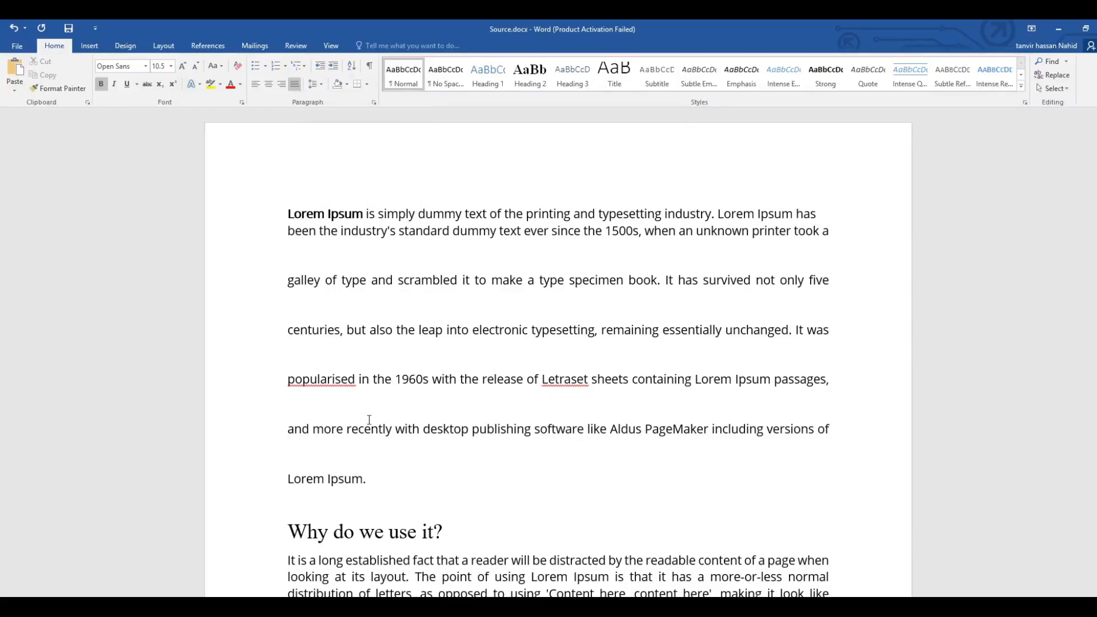
Set the line spacing of the first Lorem Ipsum paragraph and the paragraph under "Why do we use it?" to 1.15.
left_click_drag(369, 479, 245, 213)
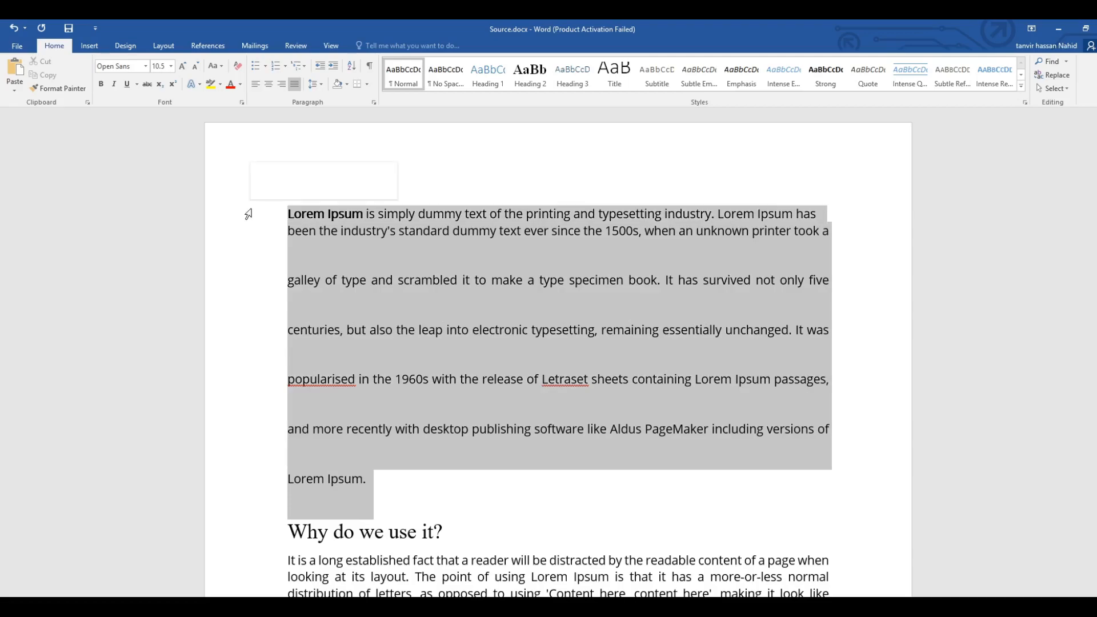
left_click(323, 87)
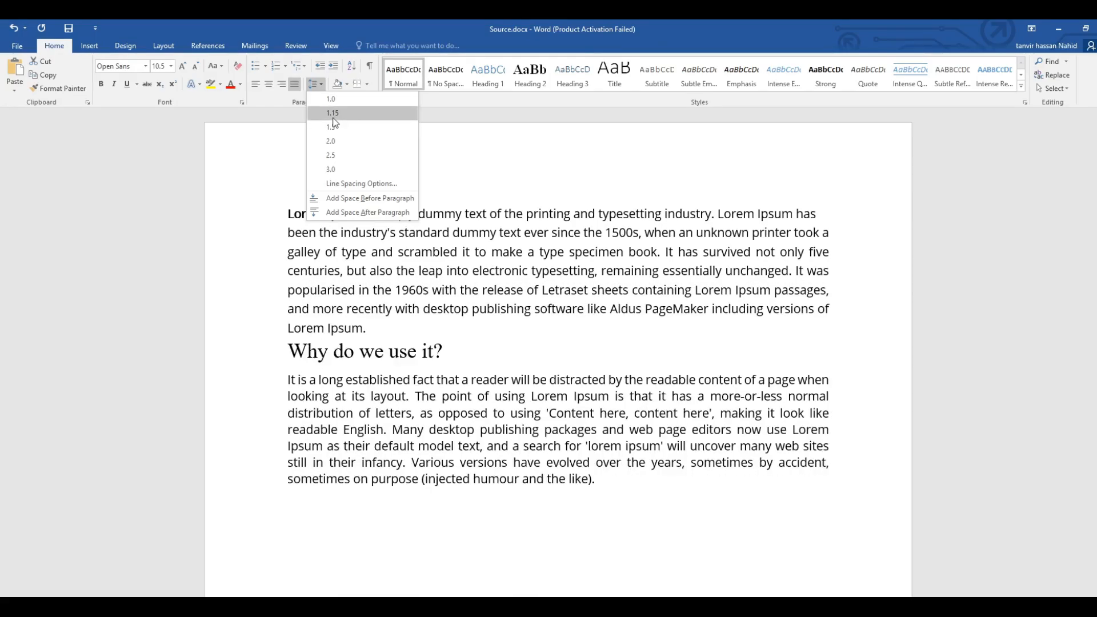
left_click(330, 117)
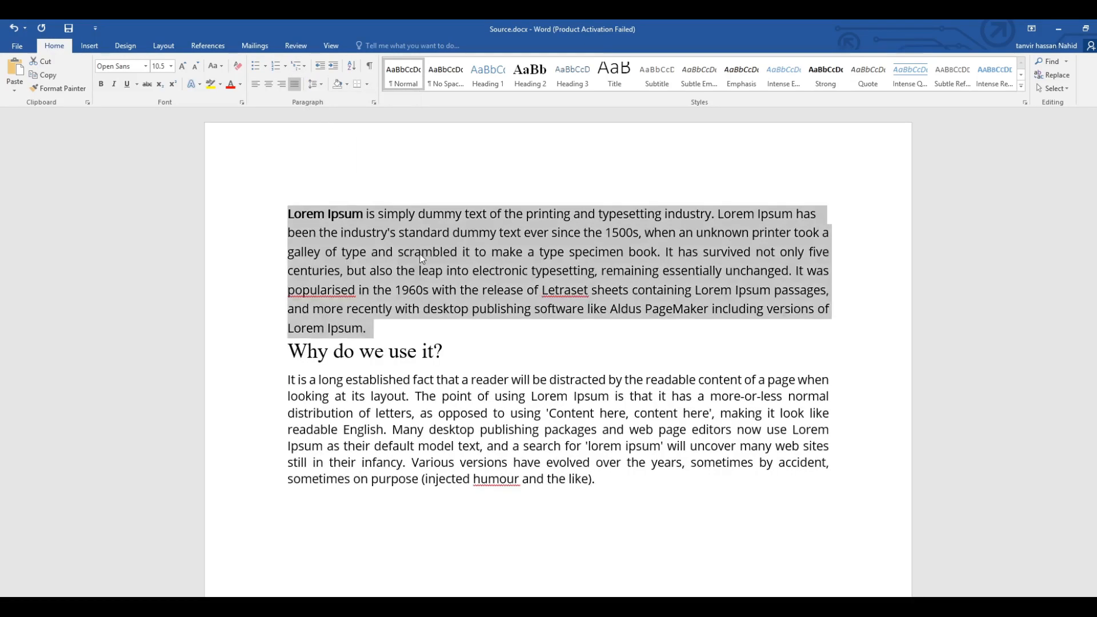
left_click(369, 290)
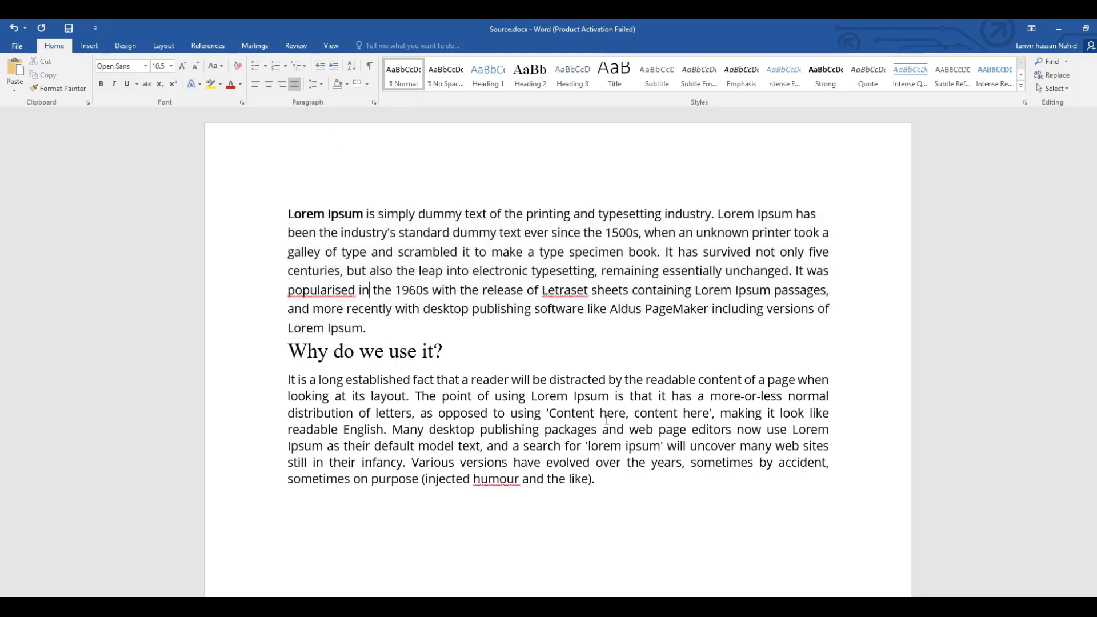
left_click_drag(609, 483, 289, 379)
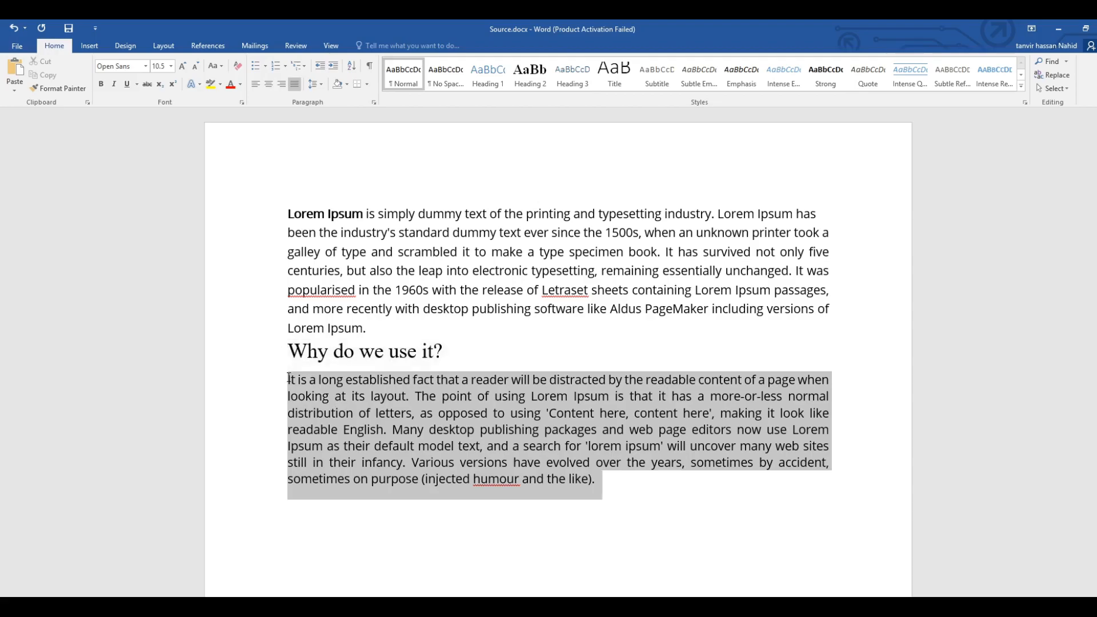
left_click(317, 87)
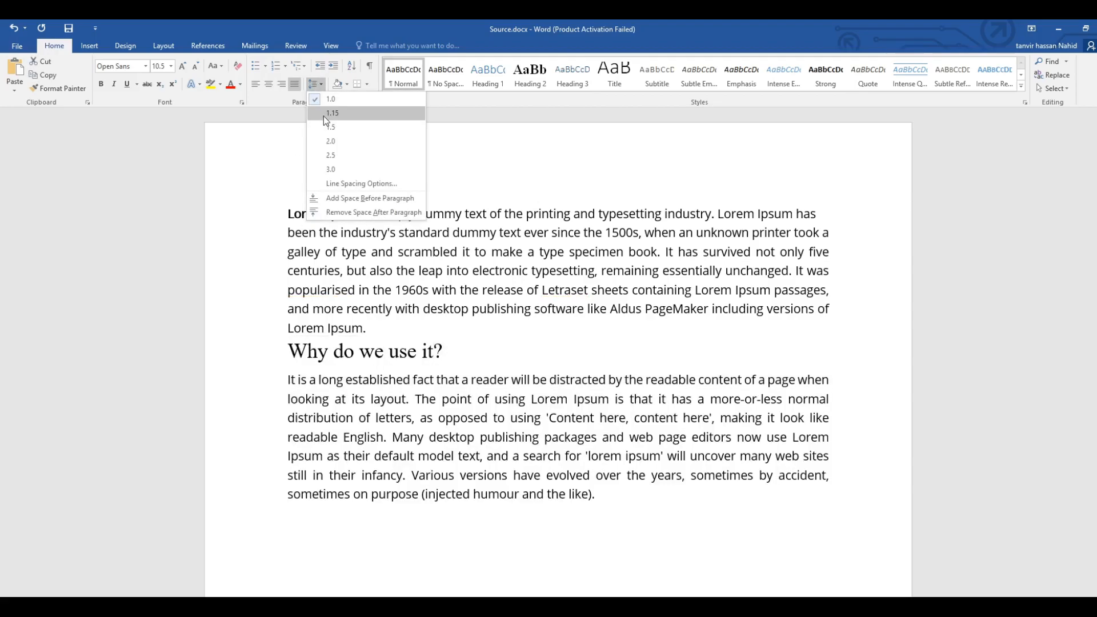
left_click(328, 114)
left_click(606, 495)
left_click(375, 327)
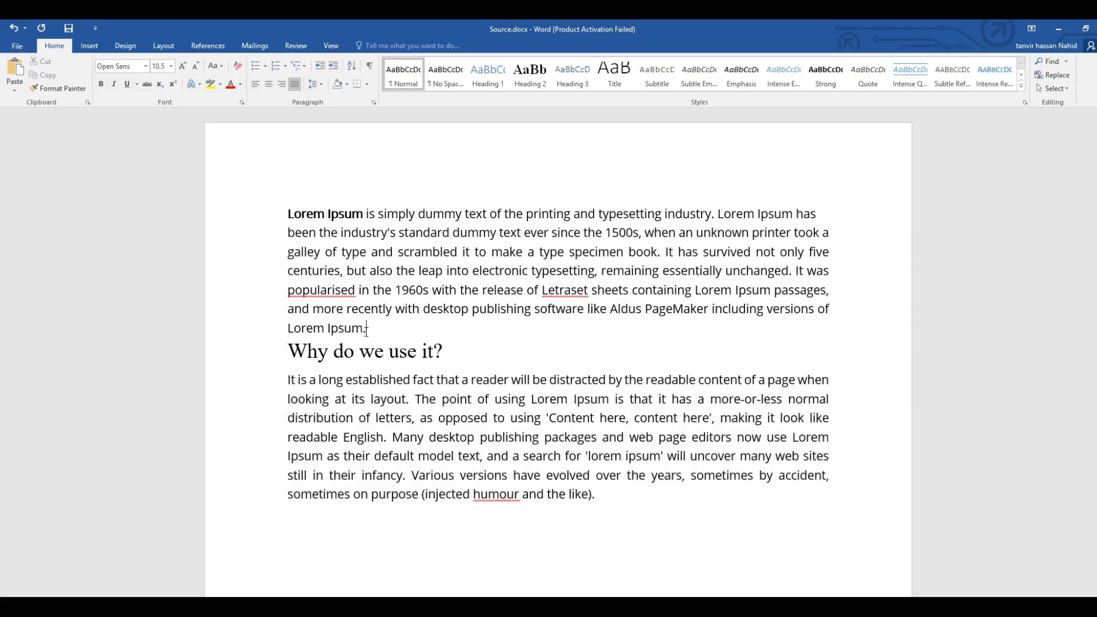
Set the line spacing of the whole text, including the heading and both paragraphs, to 1.0.
left_click_drag(375, 328, 285, 195)
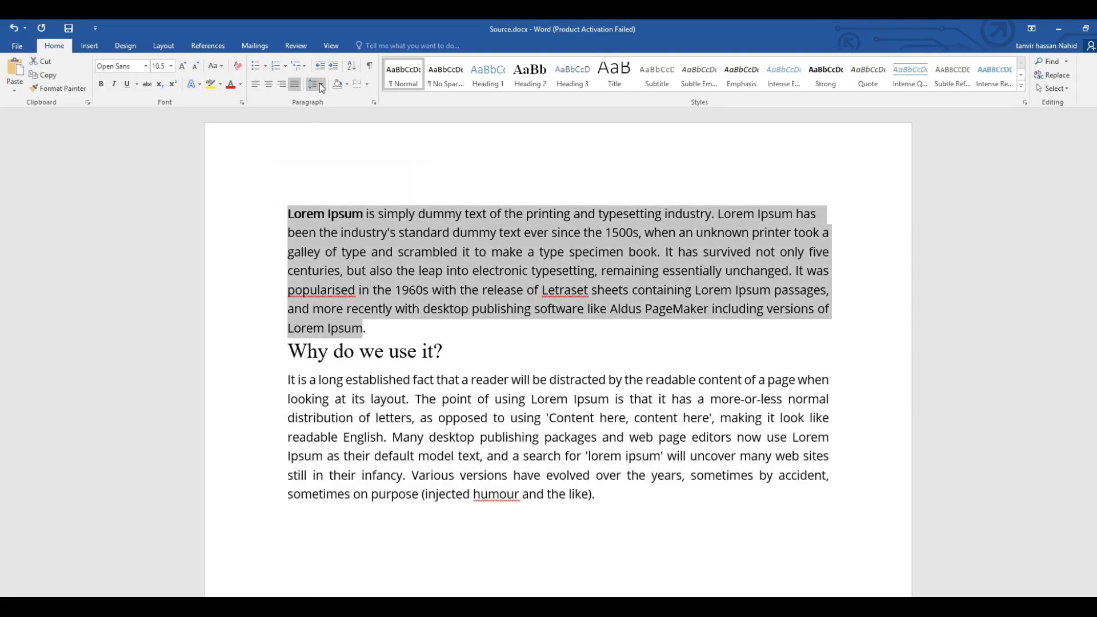
left_click(320, 85)
left_click(328, 100)
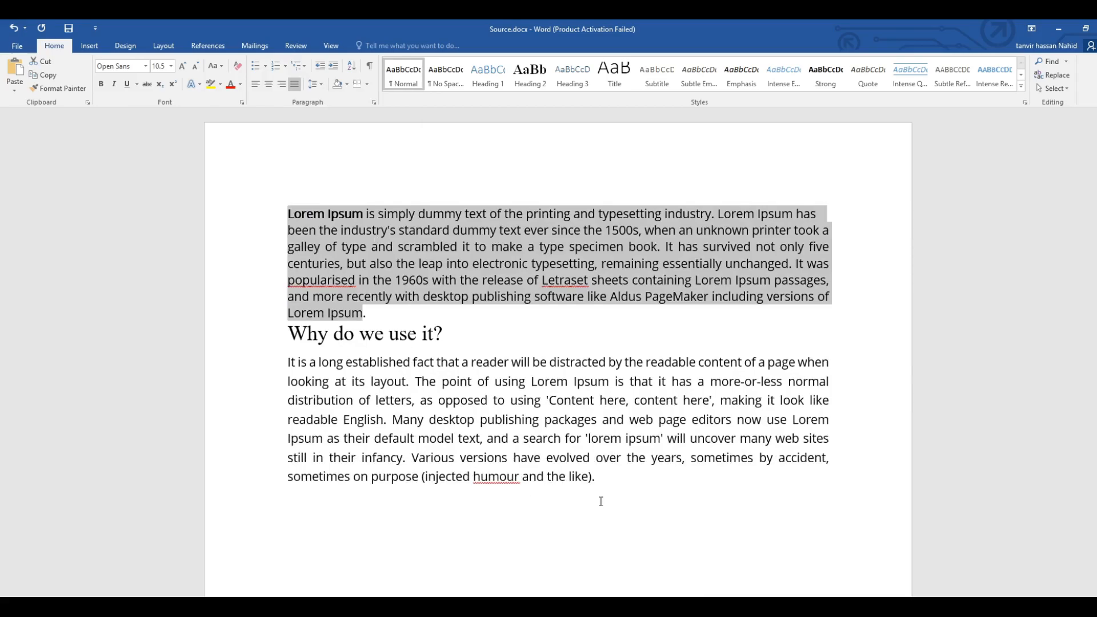
left_click_drag(603, 498, 245, 187)
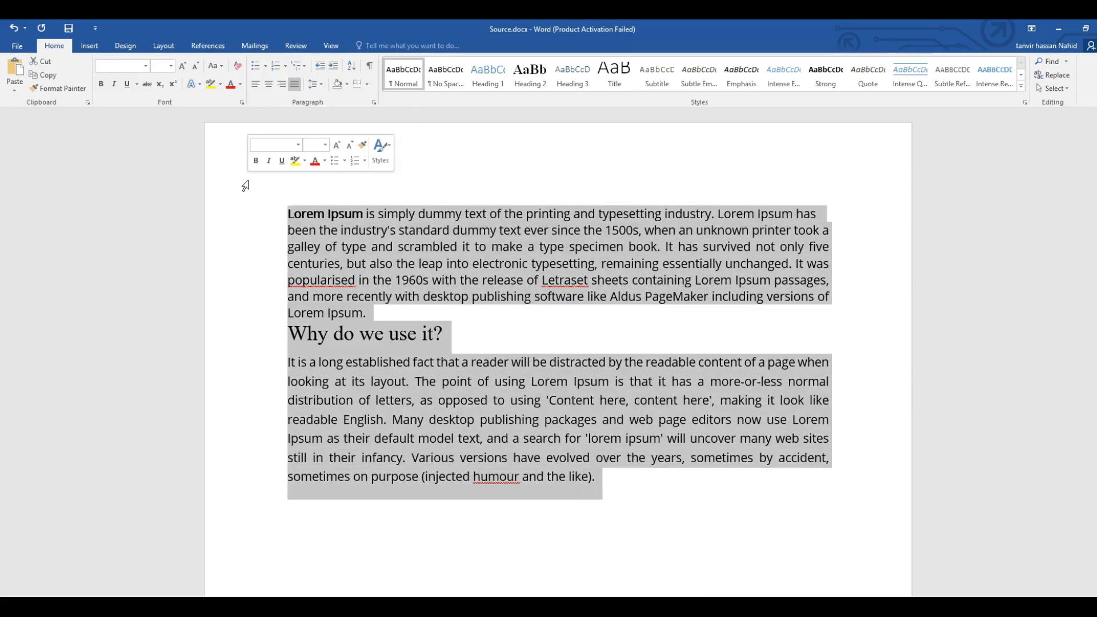
left_click(318, 86)
left_click(326, 100)
left_click(373, 349)
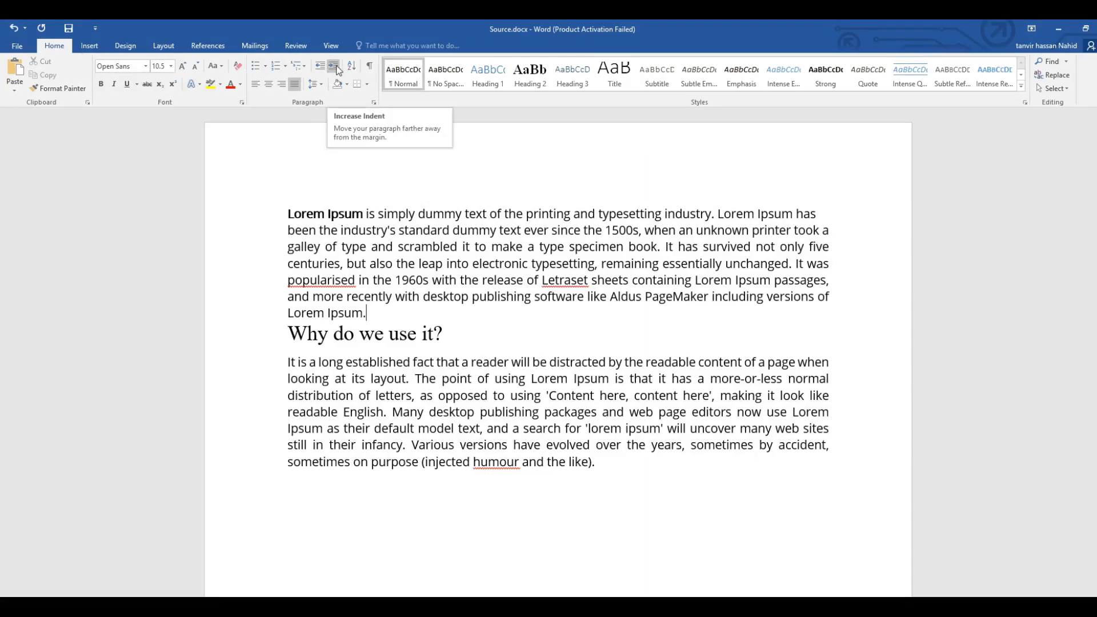
Increase the indent of the entire first Lorem Ipsum paragraph by eight levels, leaving a narrow block at the right margin.
left_click(387, 309)
left_click_drag(379, 309, 273, 216)
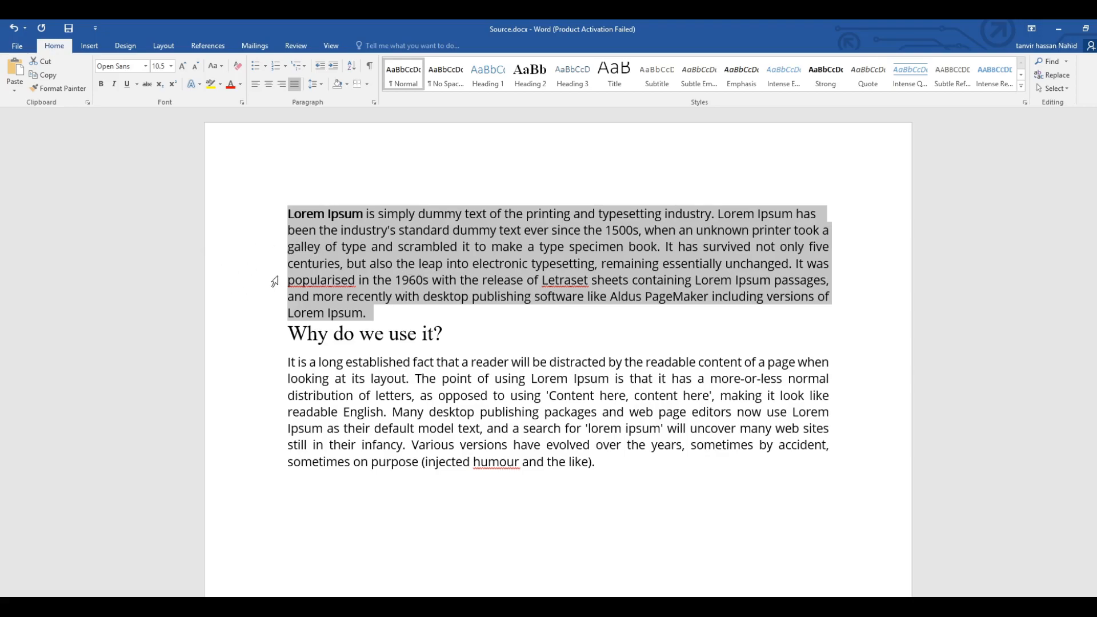
scroll(419, 287, "down", 4)
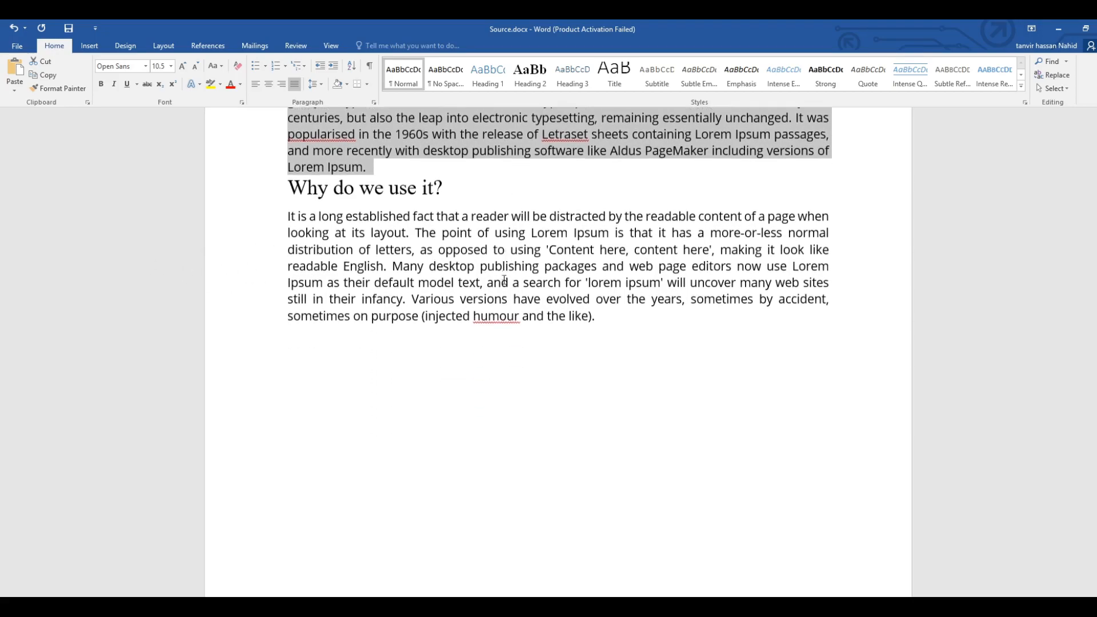
scroll(504, 280, "up", 4)
left_click(364, 314)
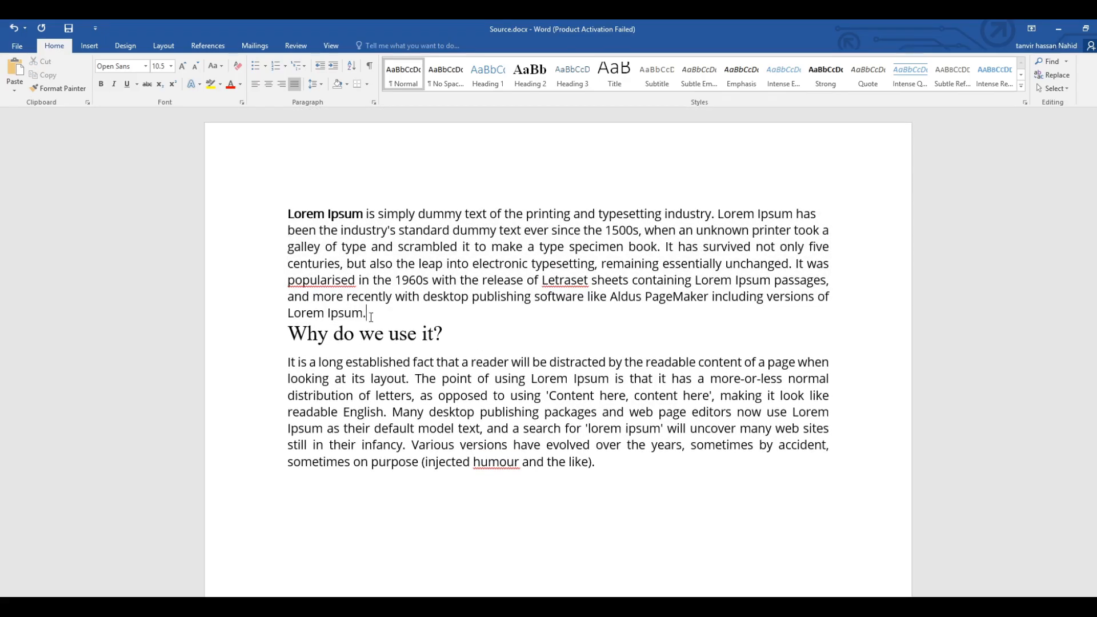
left_click_drag(372, 316, 272, 216)
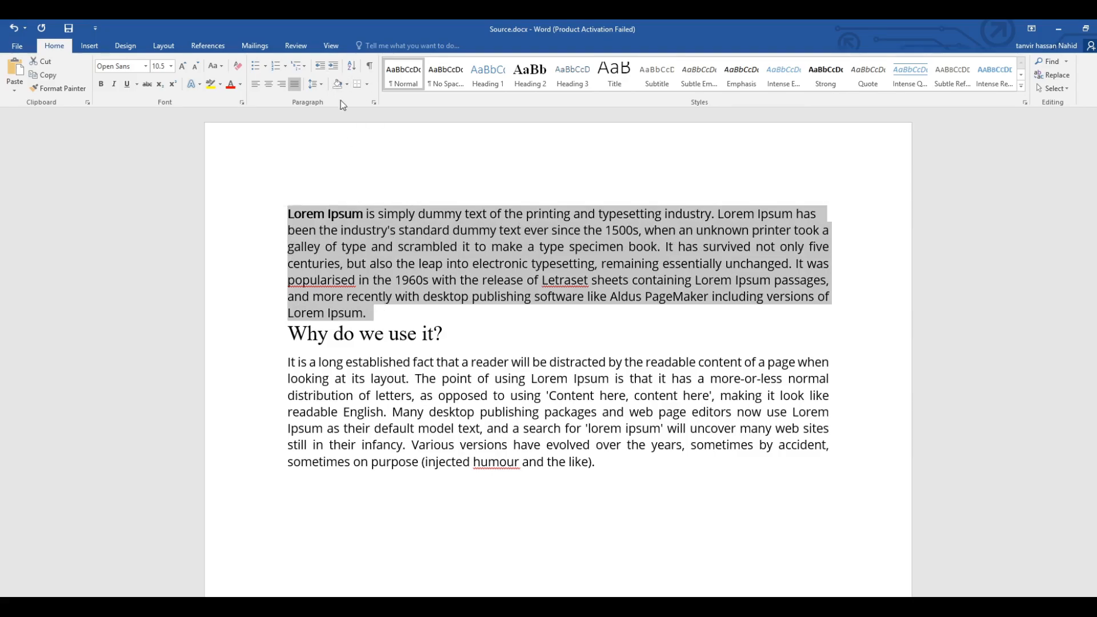
left_click(336, 70)
left_click(335, 70)
left_click(335, 69)
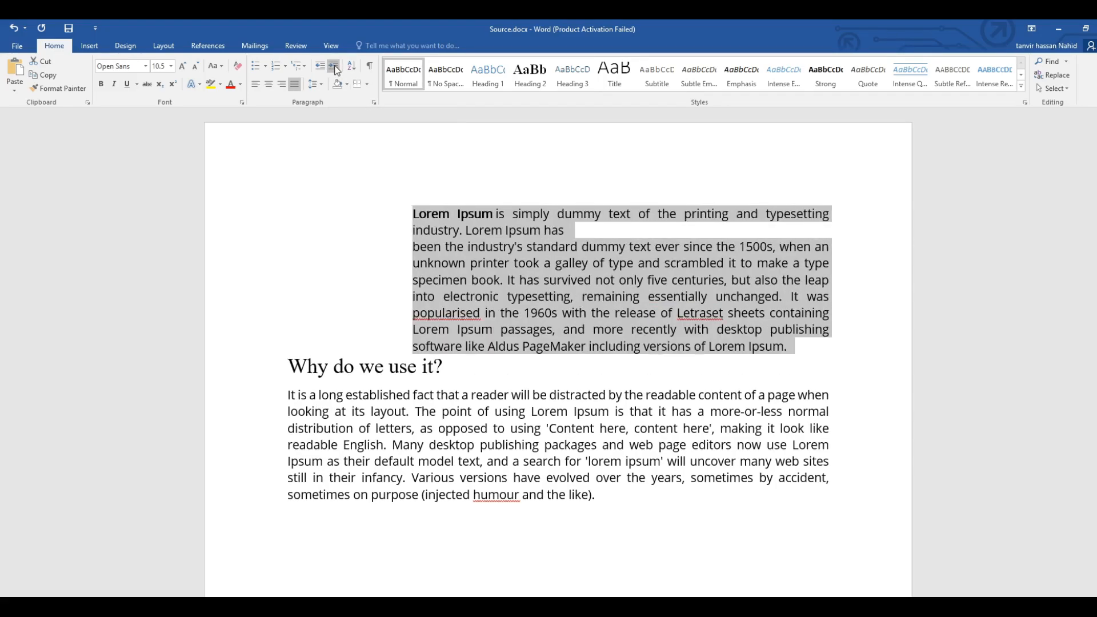
left_click(335, 69)
left_click(335, 69)
left_click(336, 69)
left_click(335, 70)
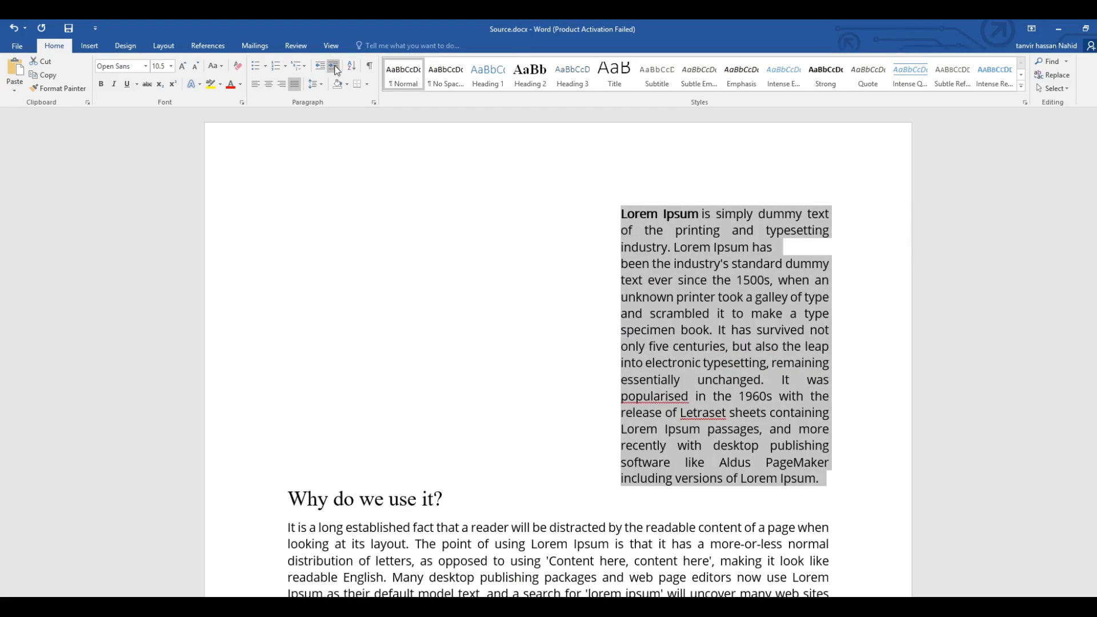
left_click(519, 241)
left_click(616, 218)
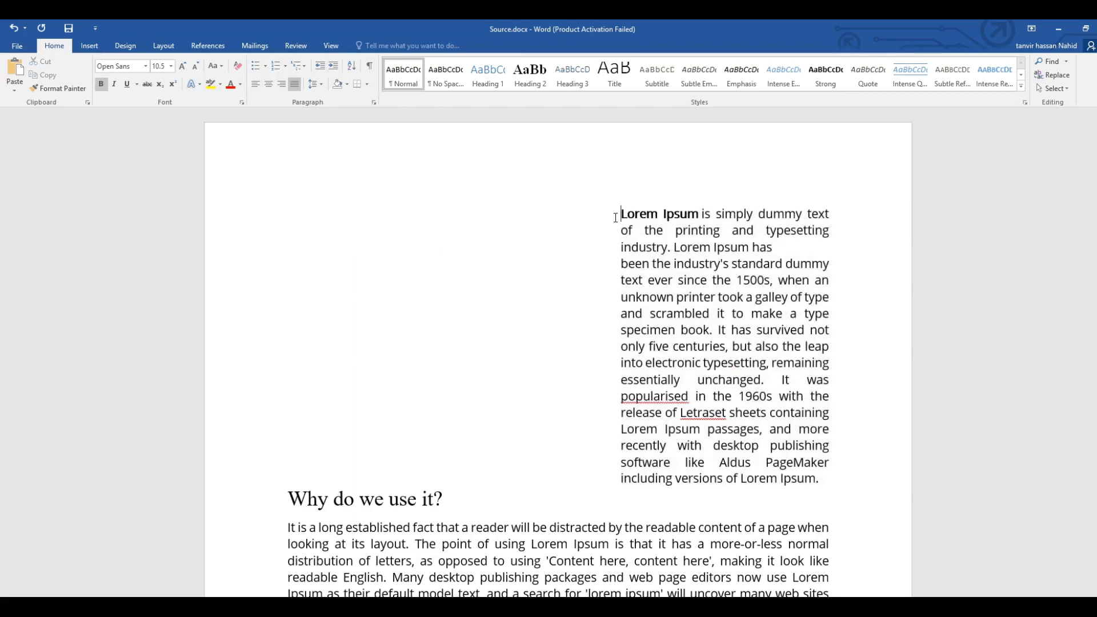
left_click_drag(611, 218, 289, 227)
left_click(315, 229)
scroll(539, 267, "down", 1)
scroll(348, 224, "up", 1)
left_click_drag(297, 224, 480, 335)
left_click(297, 238)
Decrease the indent of the entire first Lorem Ipsum paragraph until it is back at the page's left margin.
left_click_drag(620, 212, 833, 482)
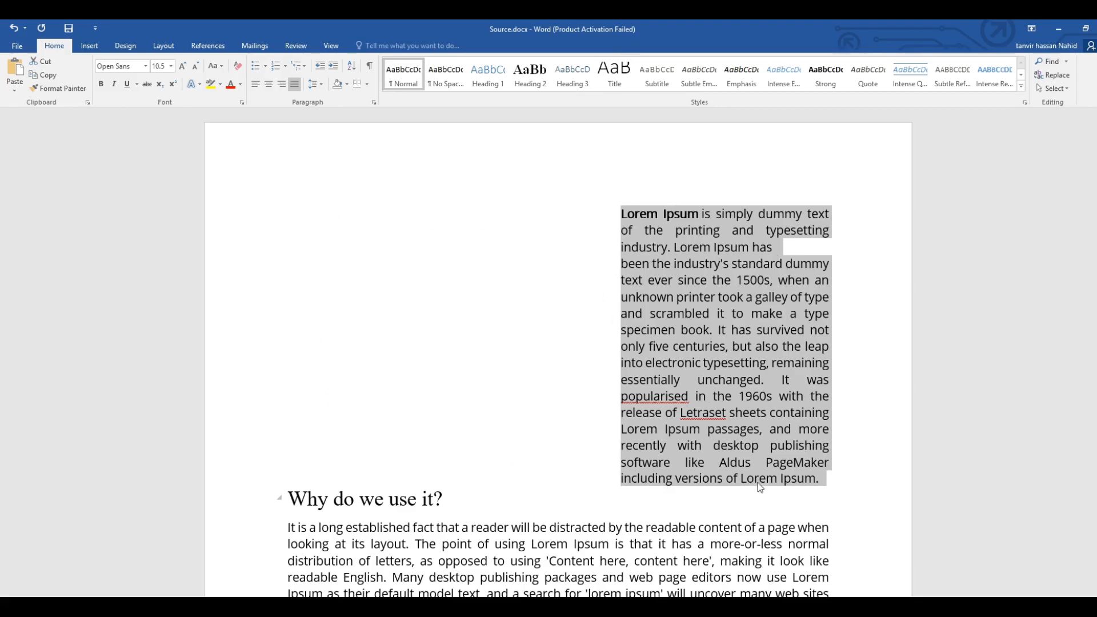
left_click_drag(828, 481, 609, 221)
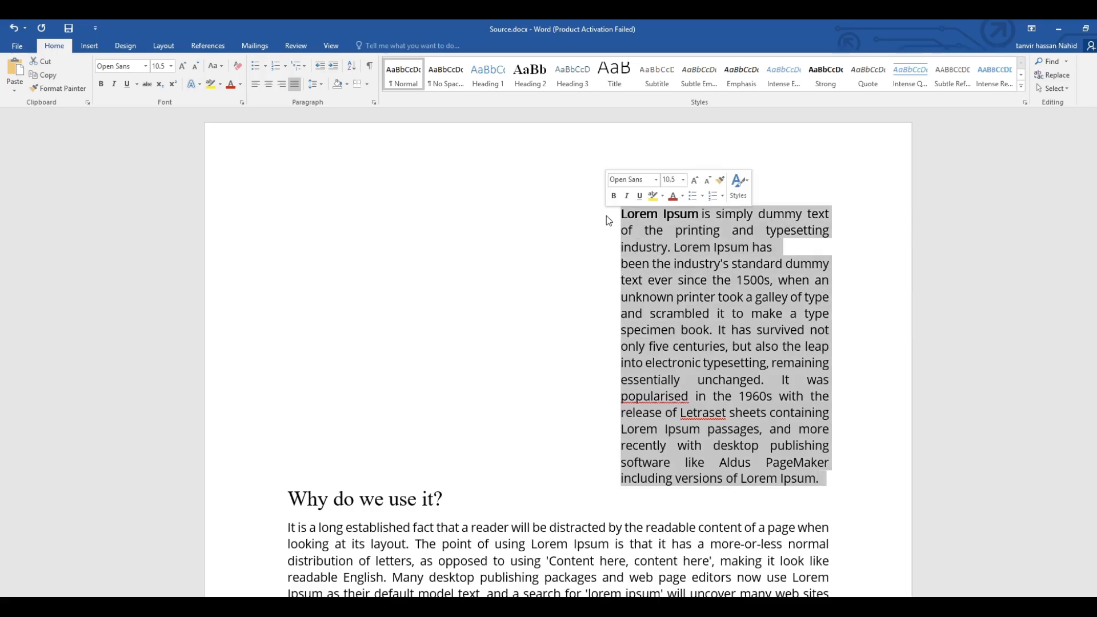
left_click(321, 68)
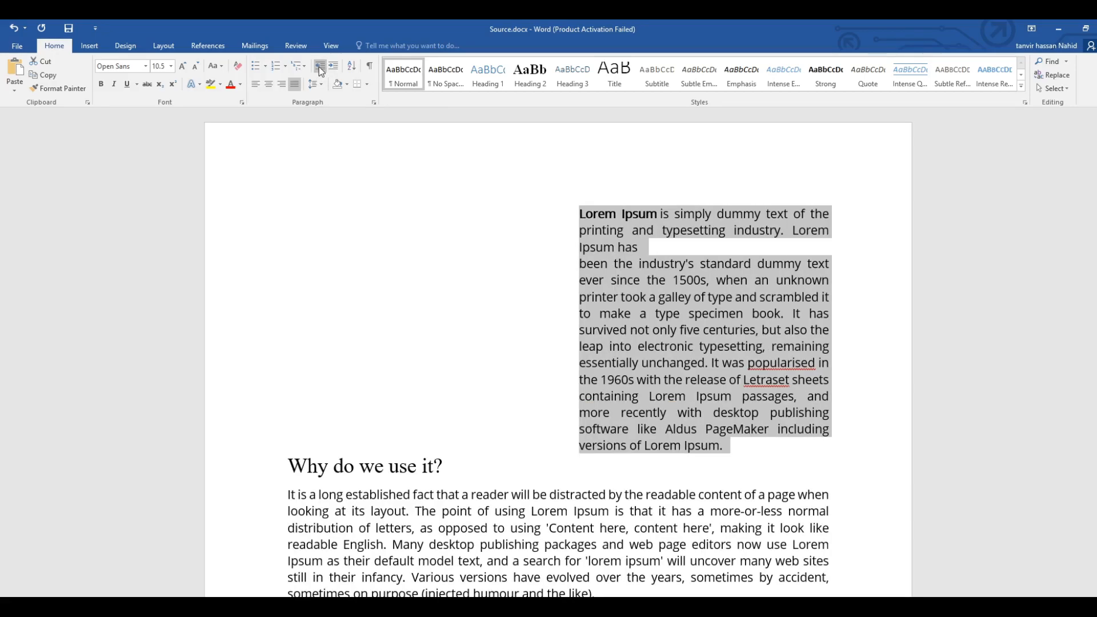
left_click(321, 68)
left_click(321, 69)
left_click(321, 69)
left_click(321, 69)
left_click(321, 68)
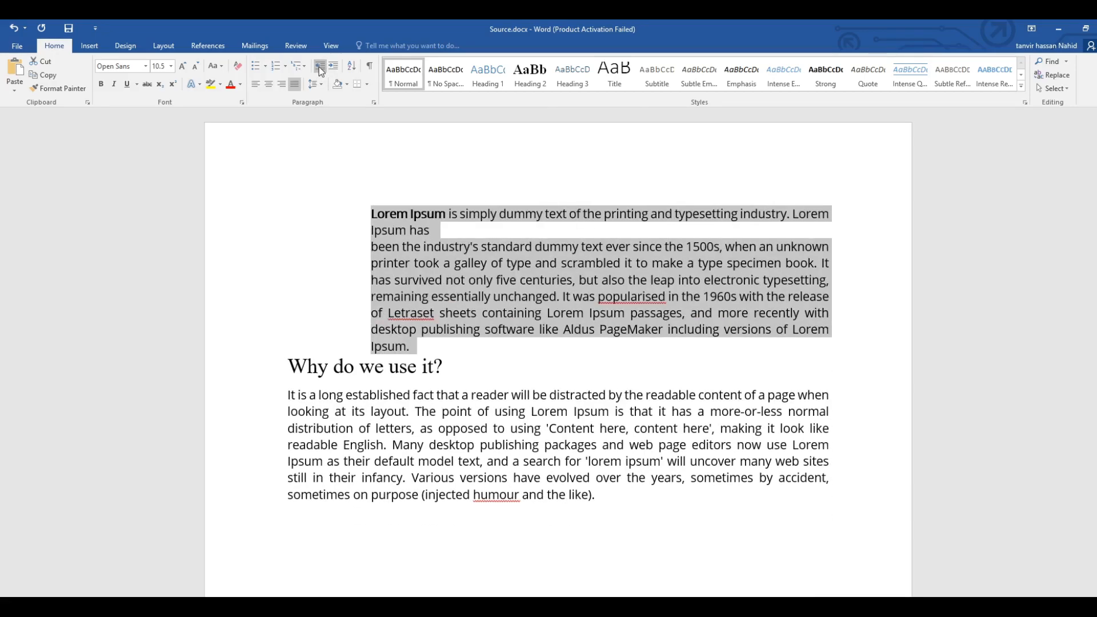
left_click(321, 69)
left_click(320, 69)
left_click(320, 68)
left_click(320, 67)
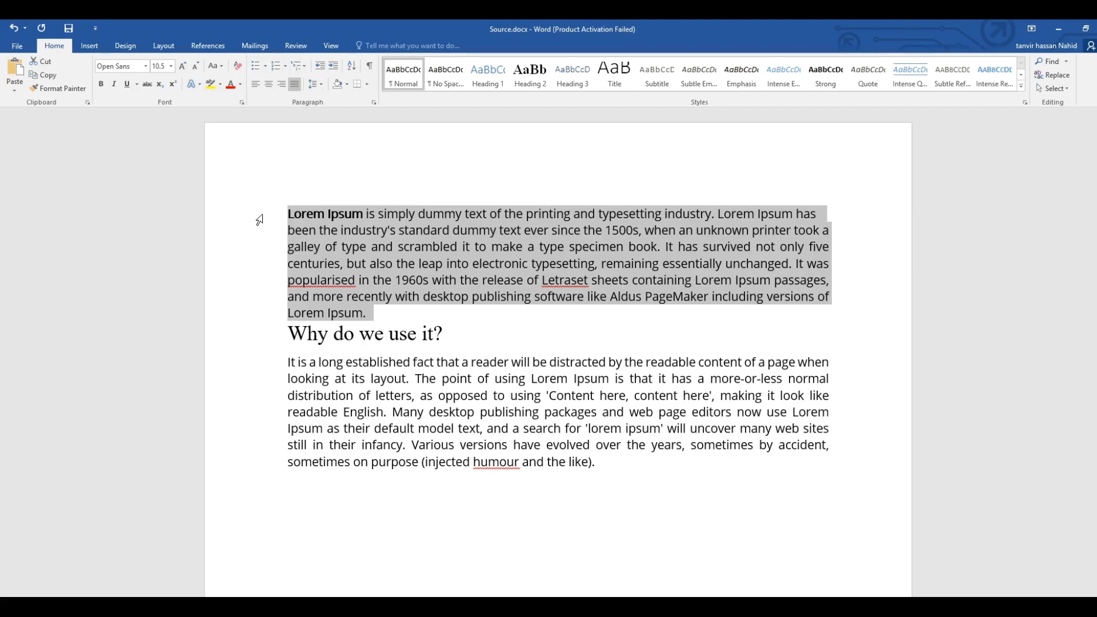
Shade the whole first Lorem Ipsum paragraph with the medium blue theme colour.
left_click(399, 318)
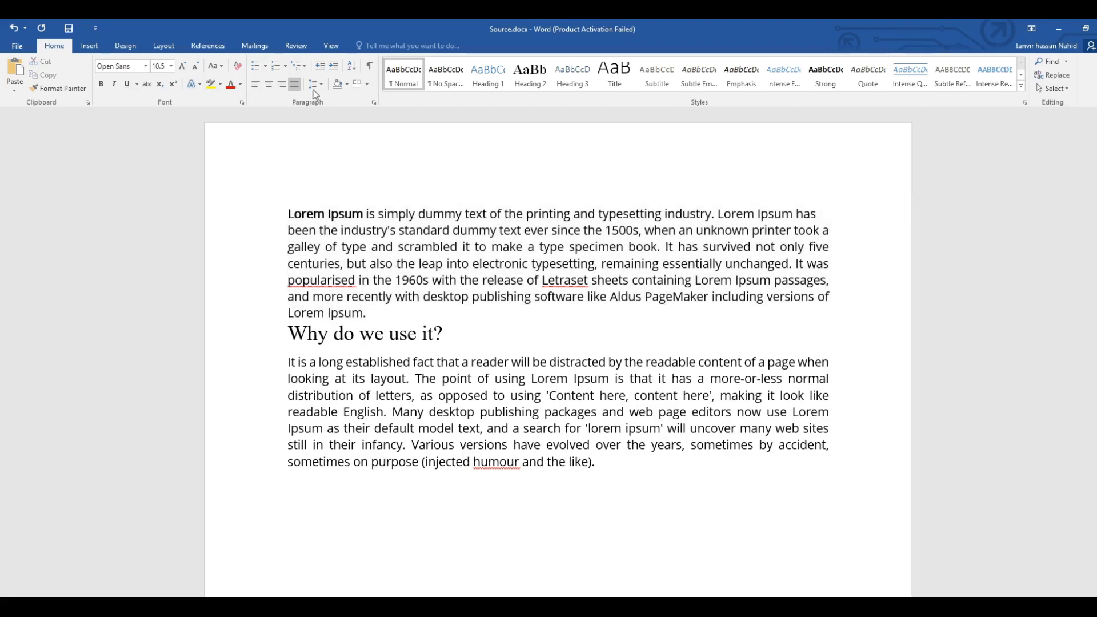
left_click(346, 86)
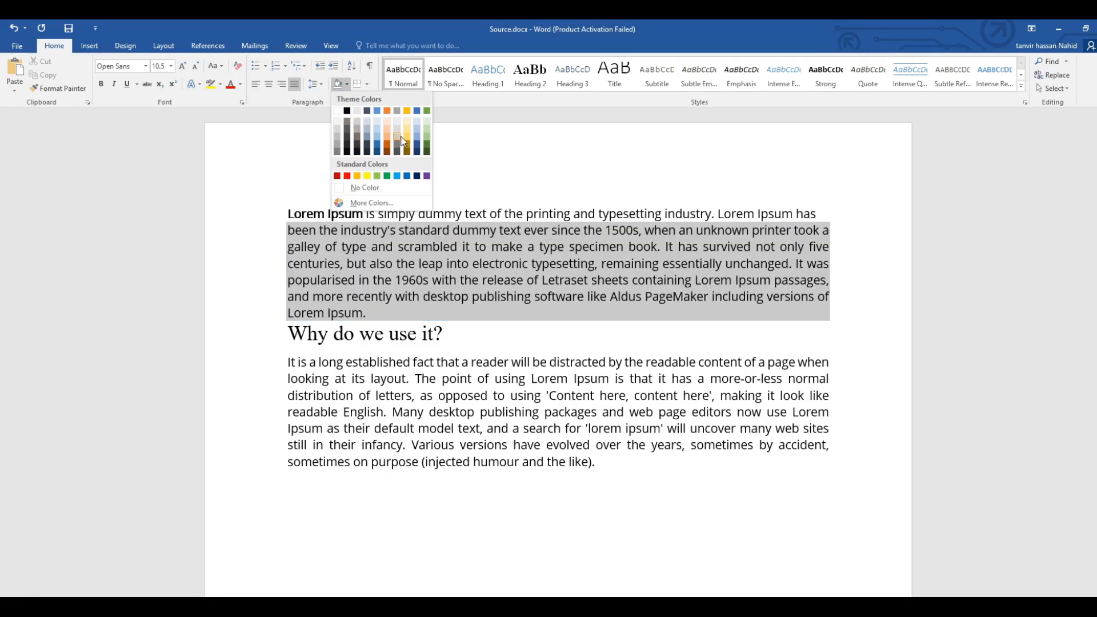
left_click(293, 223)
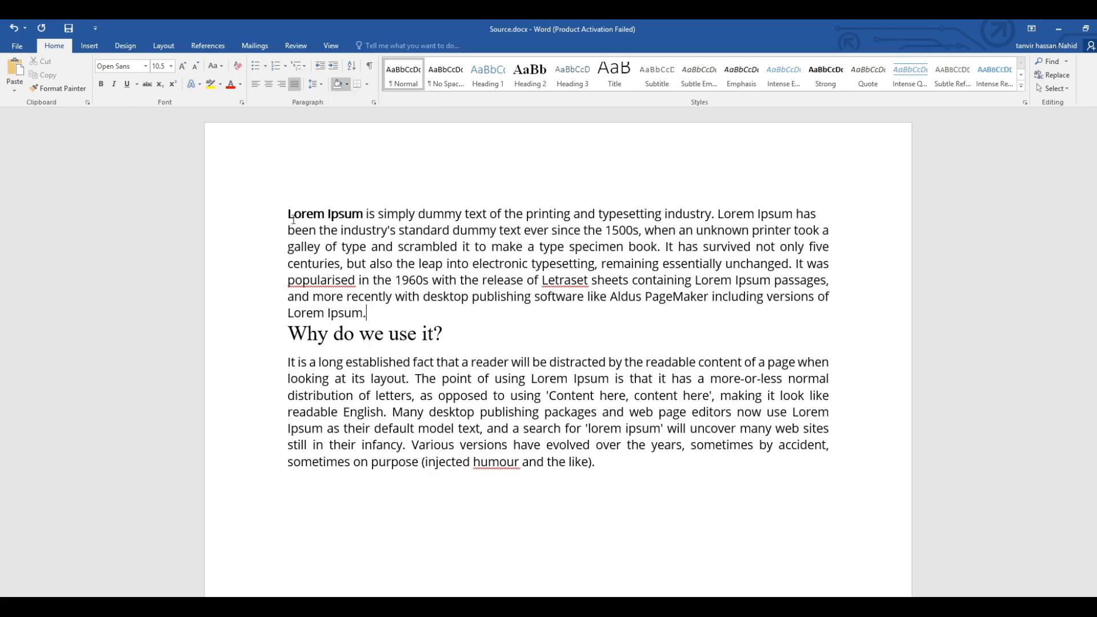
mouse_move(288, 213)
left_mouse_down()
mouse_move(342, 311)
mouse_move(365, 315)
left_mouse_up()
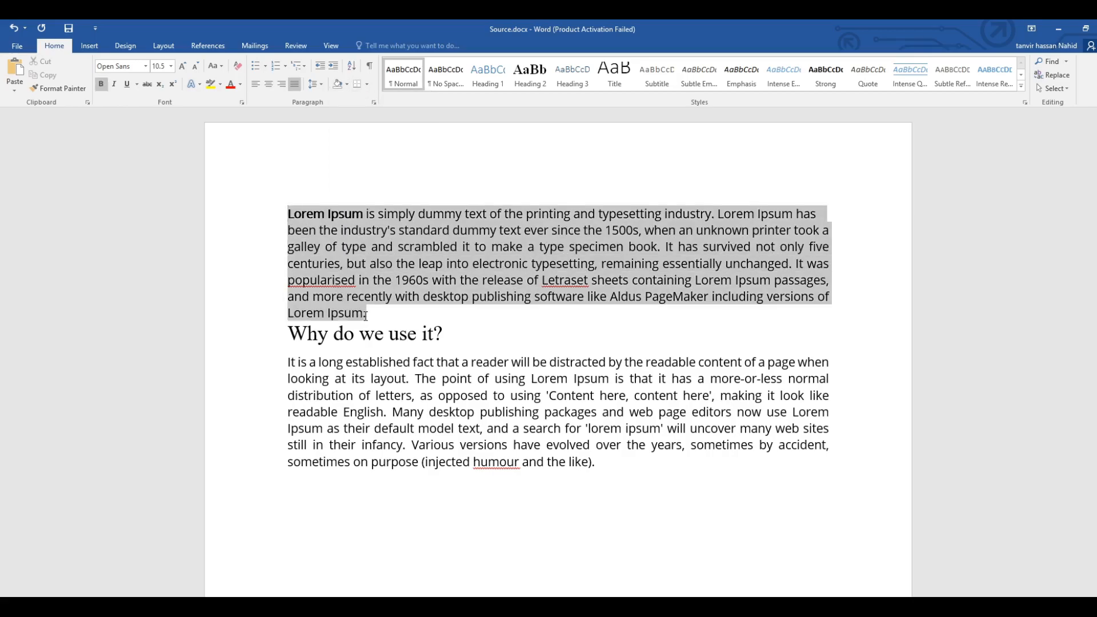
left_click(346, 84)
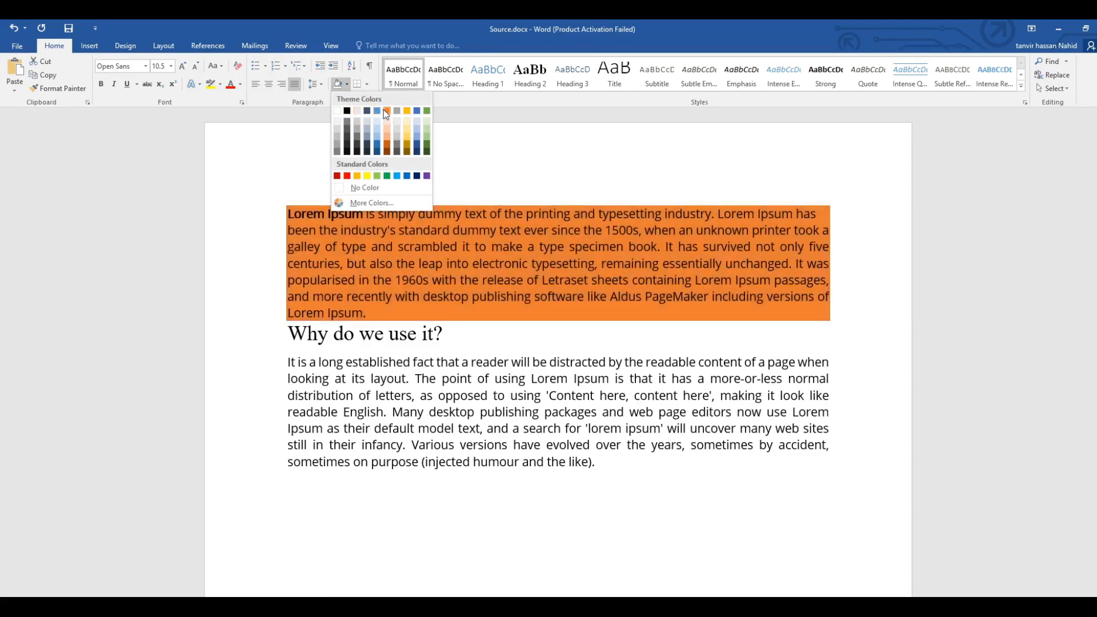
left_click(378, 111)
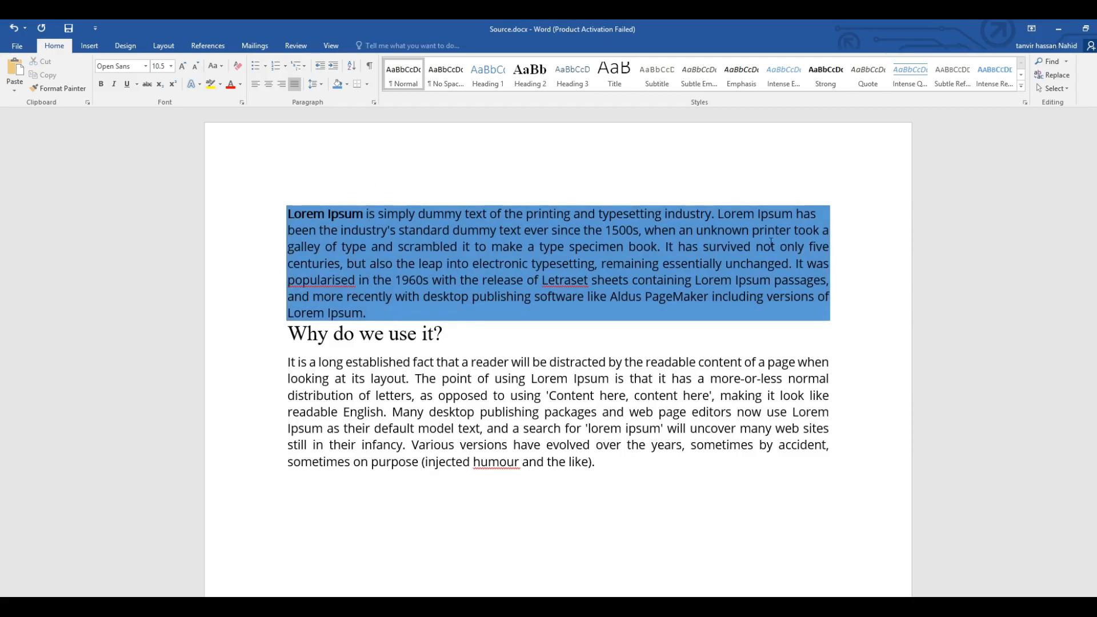
Justify the blue-shaded first Lorem Ipsum paragraph so that its first line also spans the full text width.
double_click(296, 86)
left_click(375, 331)
left_click_drag(398, 317, 274, 217)
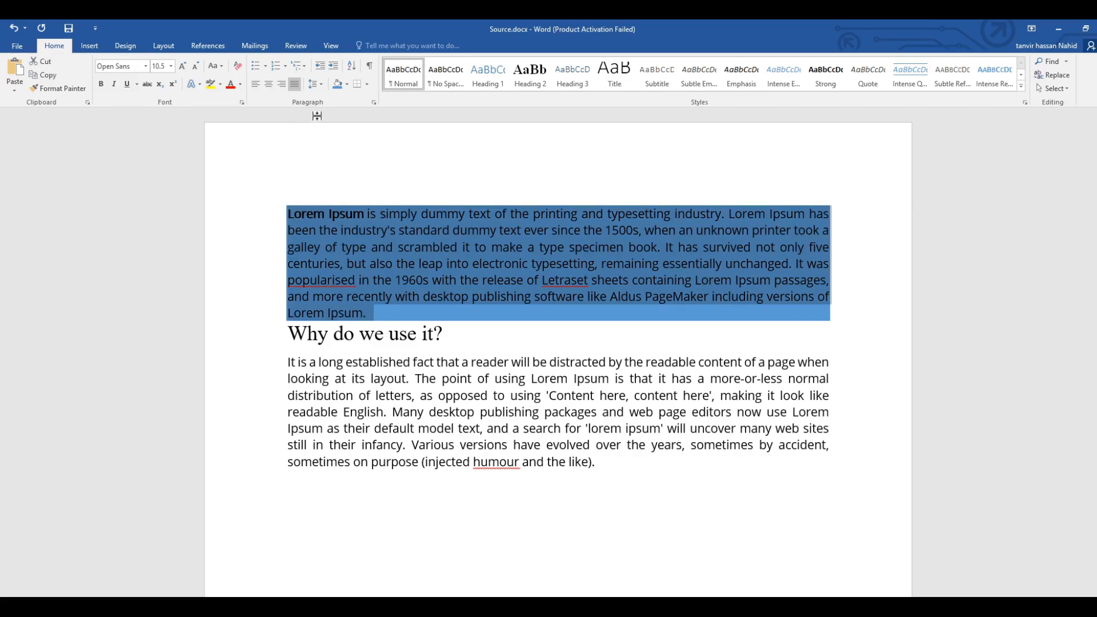
Shade the "Why do we use it?" heading with the standard red colour.
left_click_drag(288, 336, 451, 338)
left_click(343, 84)
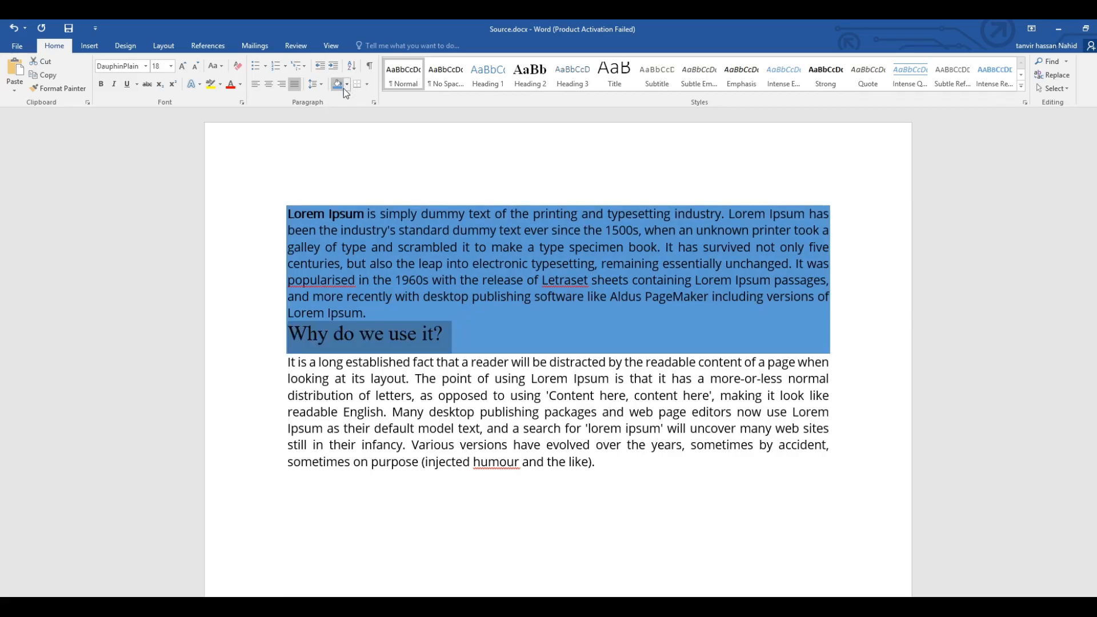
left_click(347, 85)
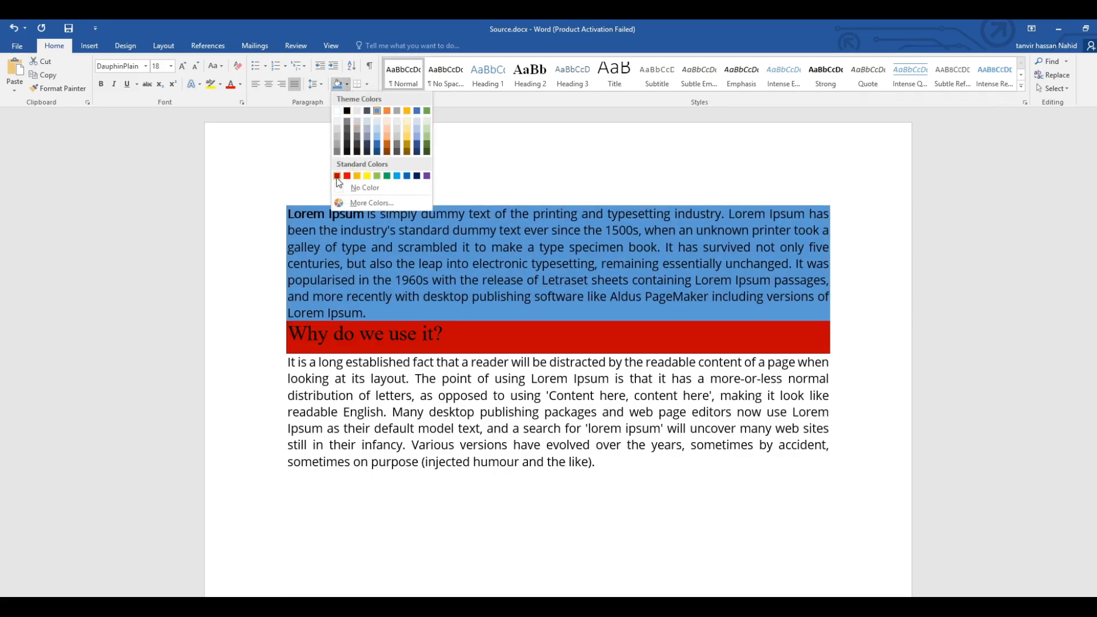
left_click(346, 176)
left_click(713, 341)
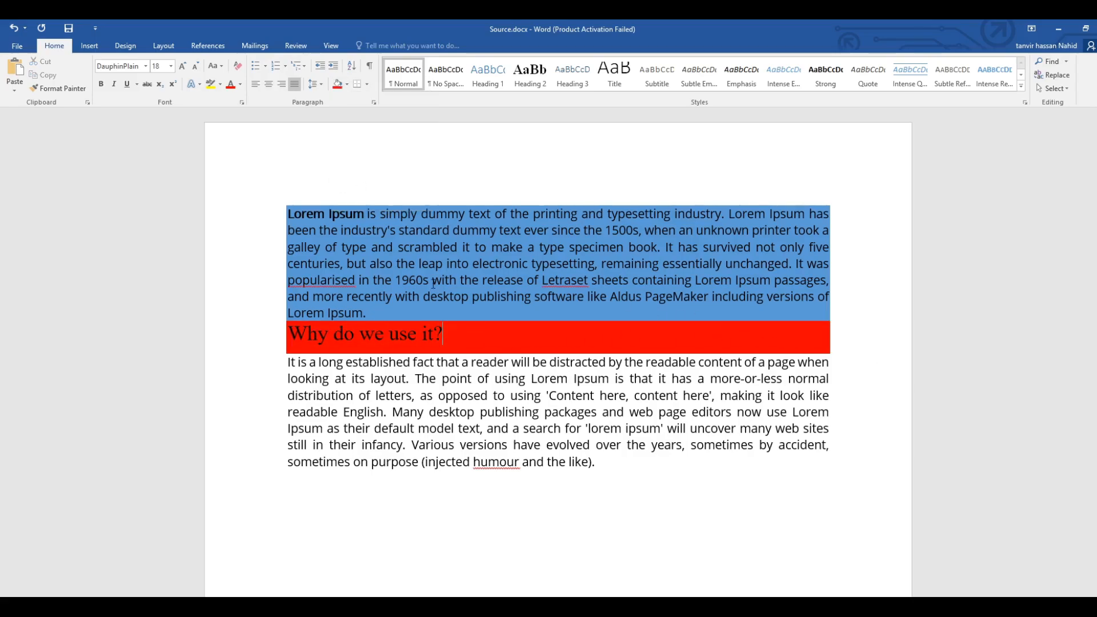
Undo the recent changes back through the heading's shading and the first paragraph's blue shading, and clear the text selection.
left_click(12, 29)
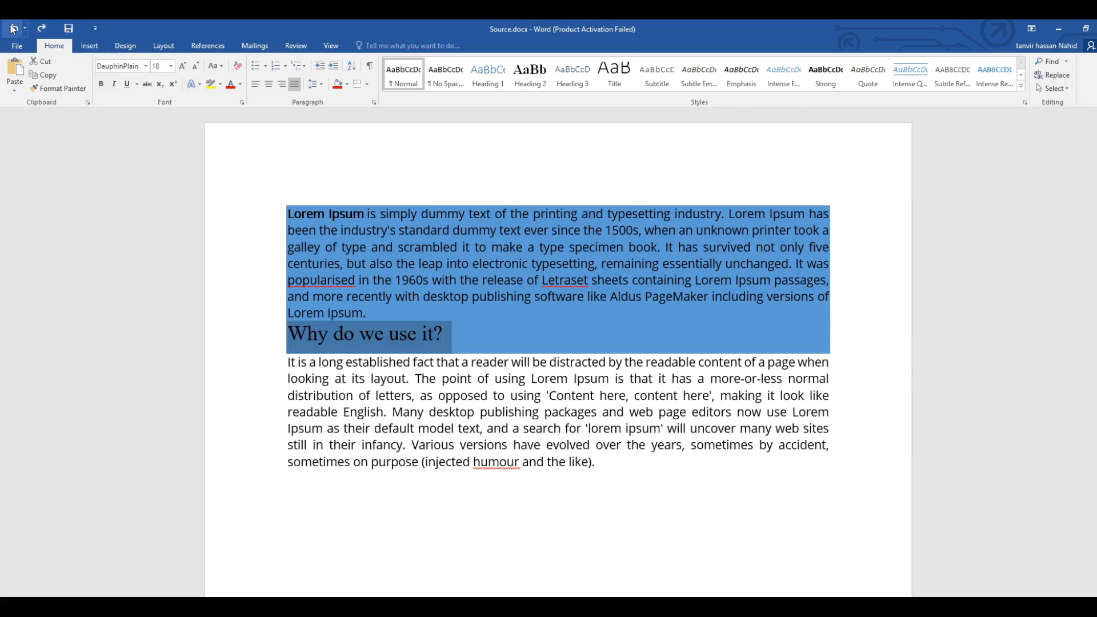
left_click(13, 28)
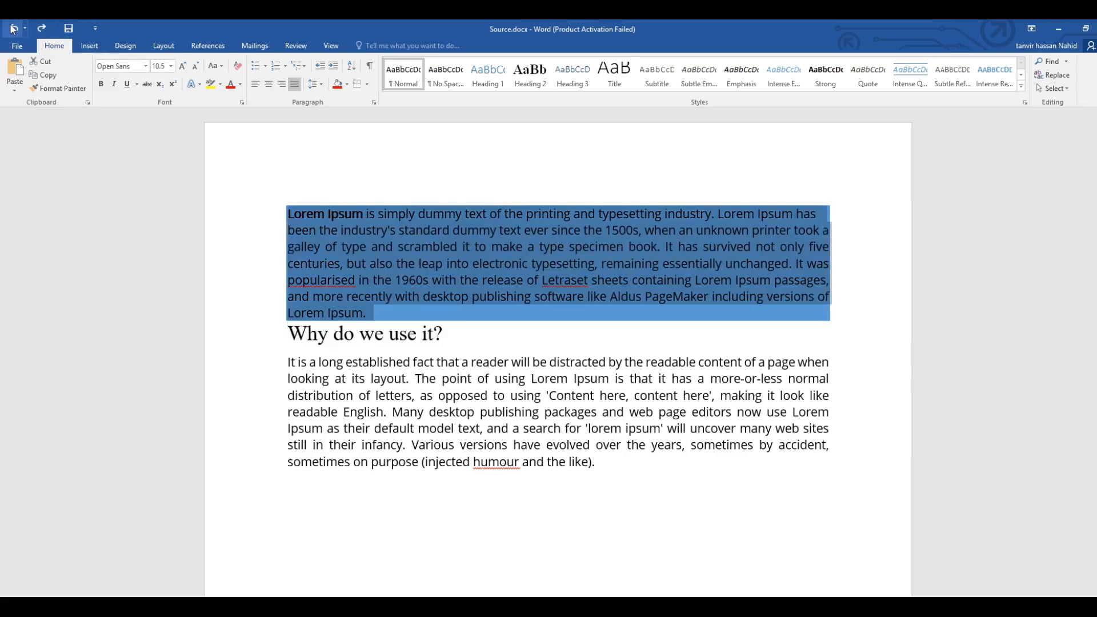
left_click(13, 28)
left_click(13, 29)
left_click(13, 29)
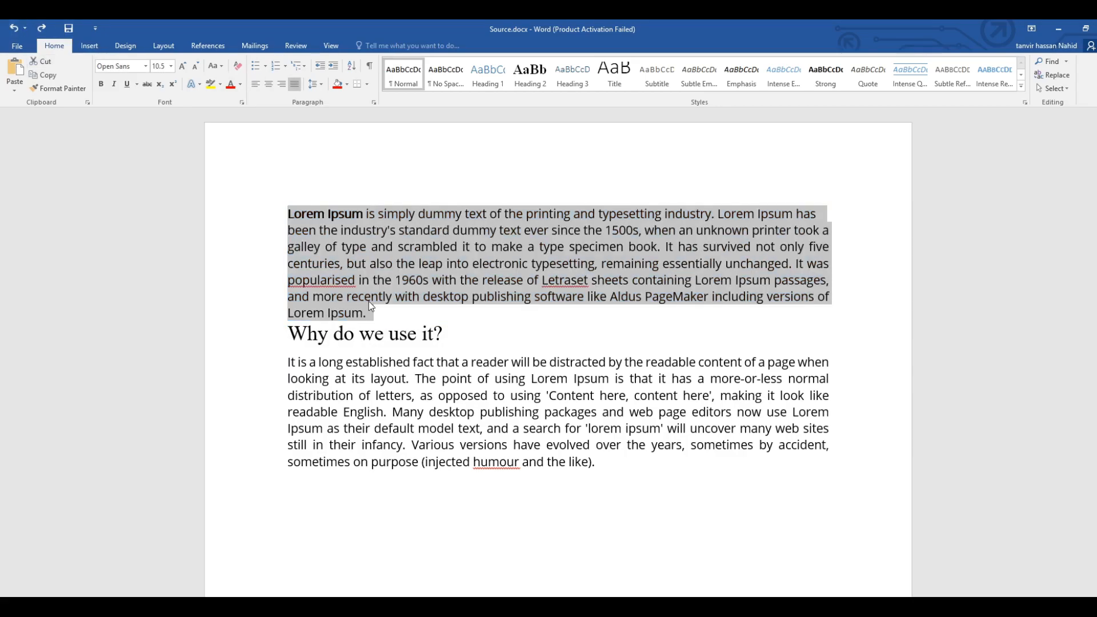
left_click(386, 308)
left_click(366, 324)
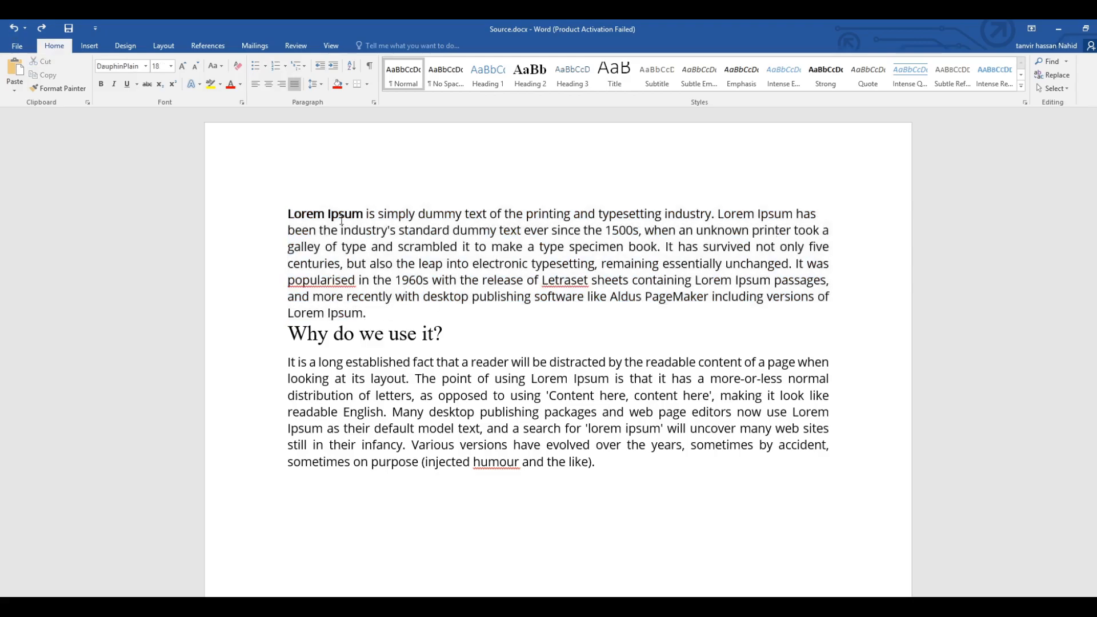
Remove the break before "been the industry's" in the first paragraph so its first line justifies to the full width.
left_click(288, 232)
key("BackSpace")
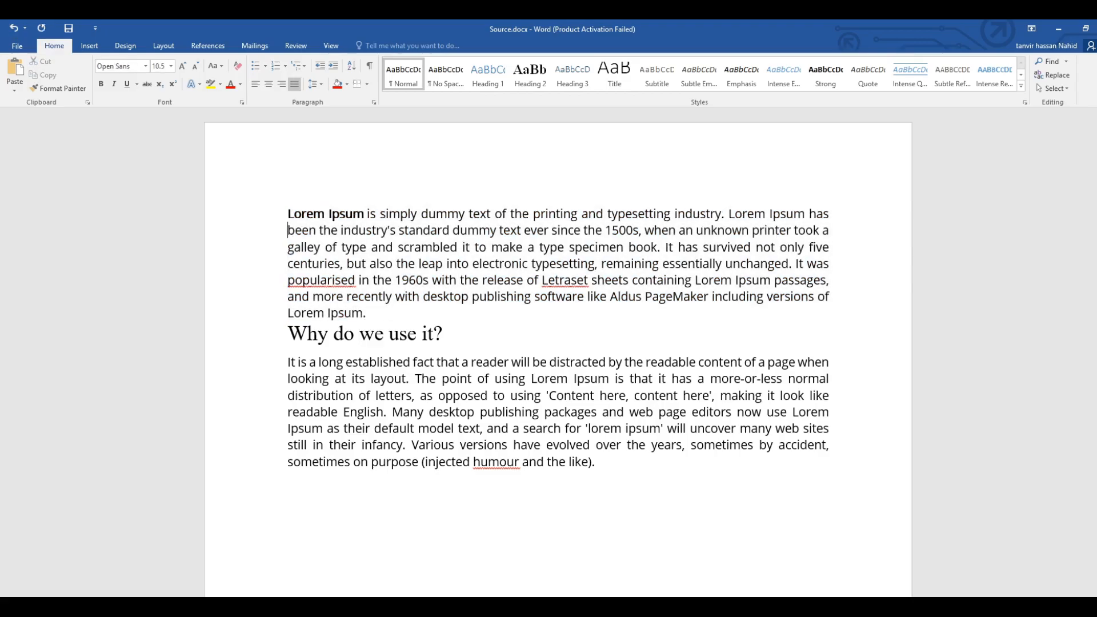
scroll(455, 262, "down", 2)
scroll(433, 307, "up", 2)
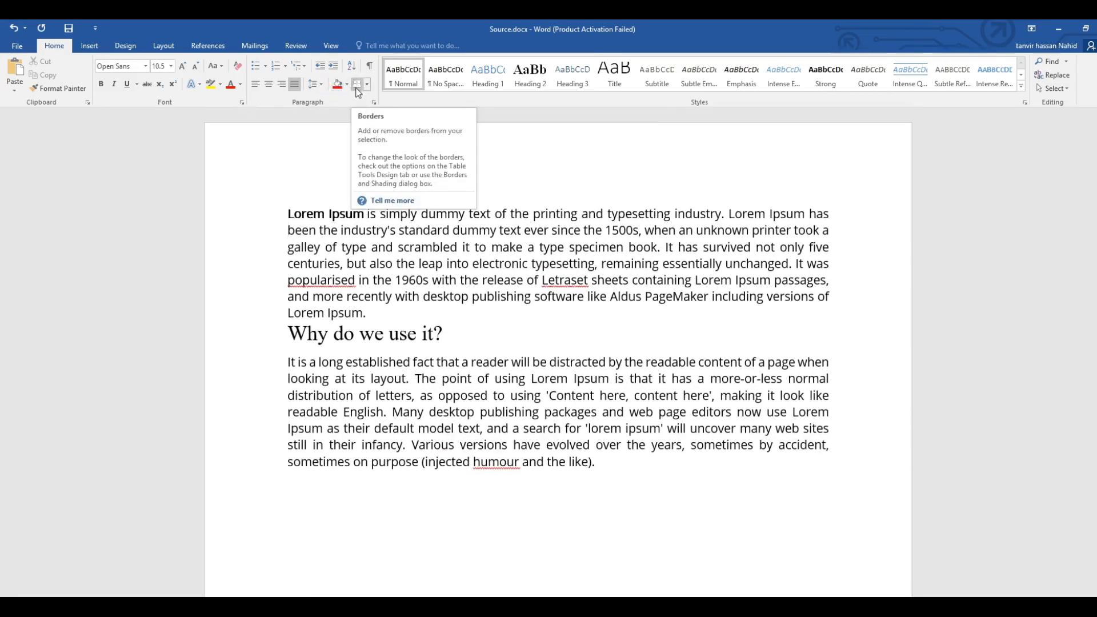
Select the whole "Why do we use it?" heading and give it a bottom border.
left_click(399, 325)
left_click_drag(455, 333, 287, 332)
left_click_drag(449, 336, 287, 337)
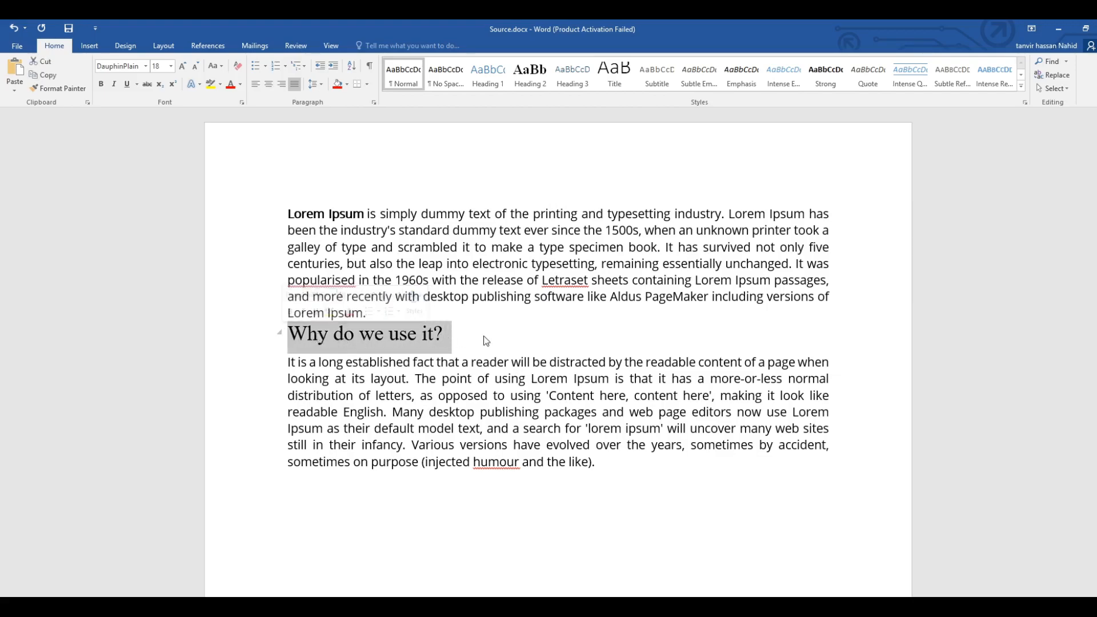
left_click(456, 338)
triple_click(693, 332)
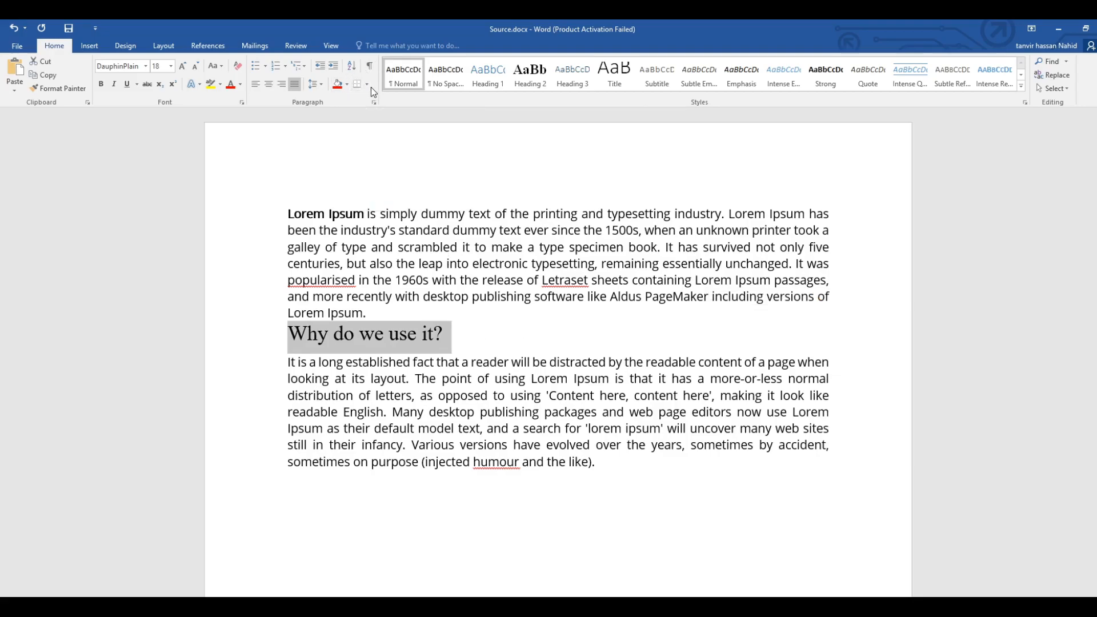
left_click(369, 85)
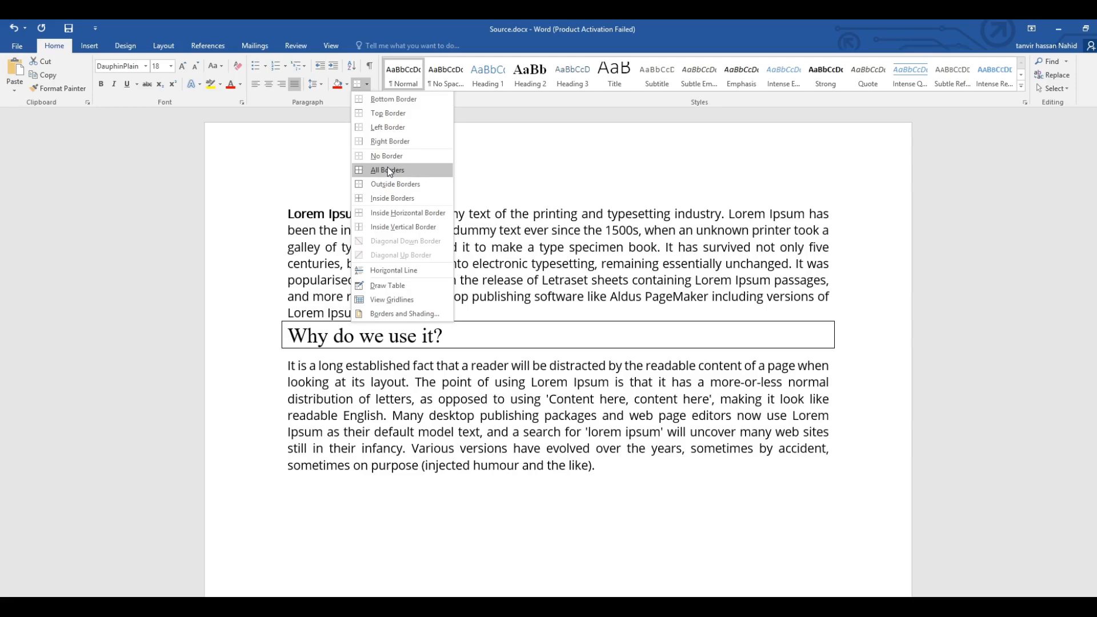
left_click(398, 103)
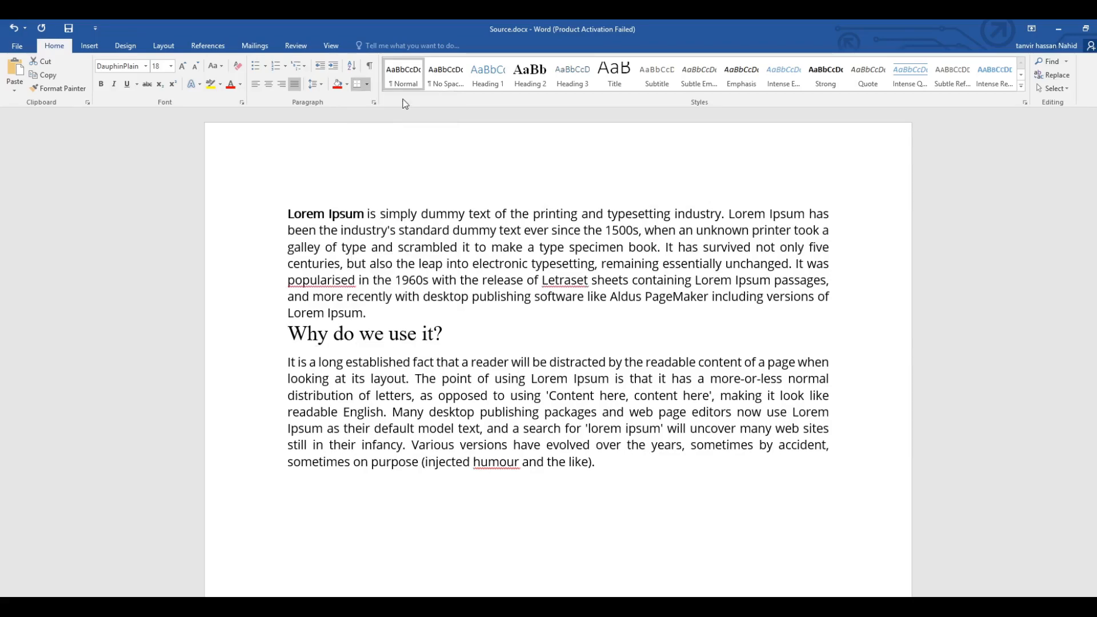
left_click(489, 341)
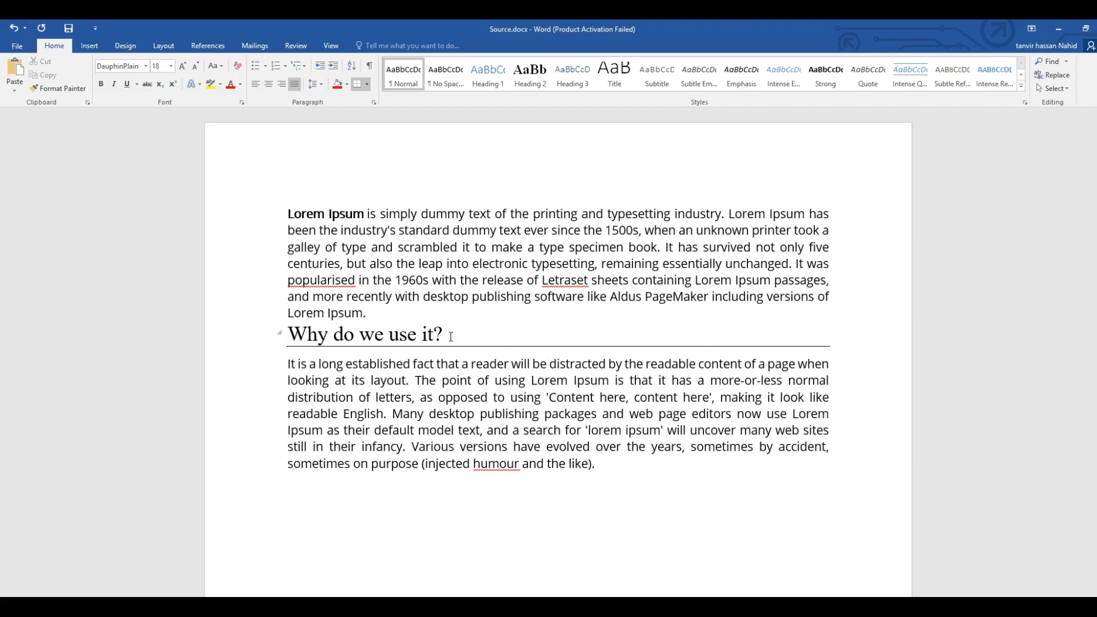
Remove the bottom border from the "Why do we use it?" heading.
triple_click(415, 338)
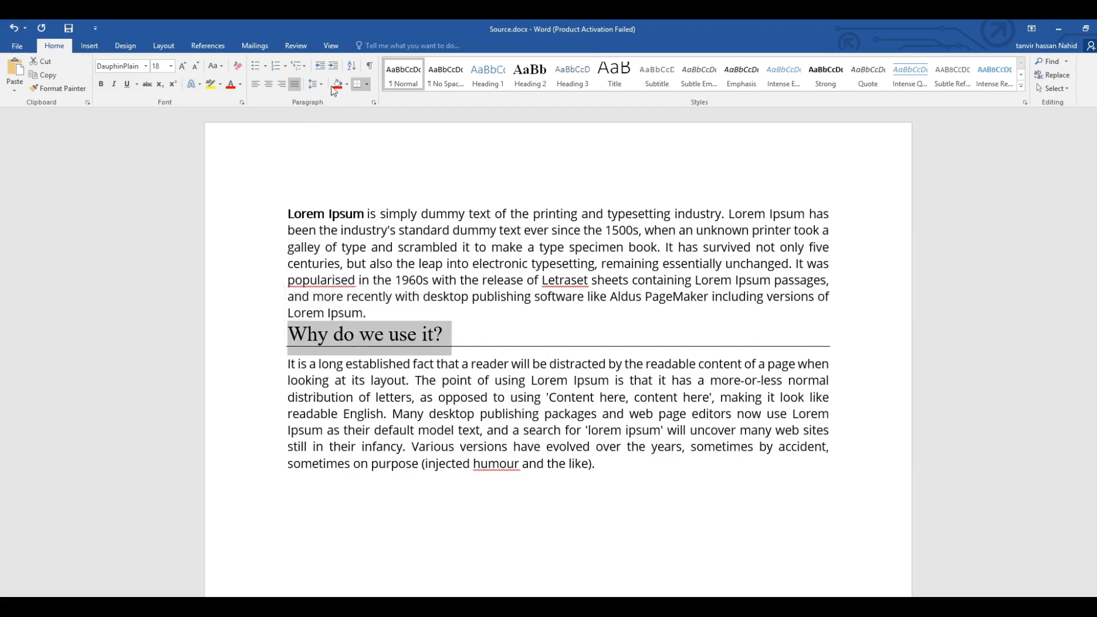
left_click(367, 85)
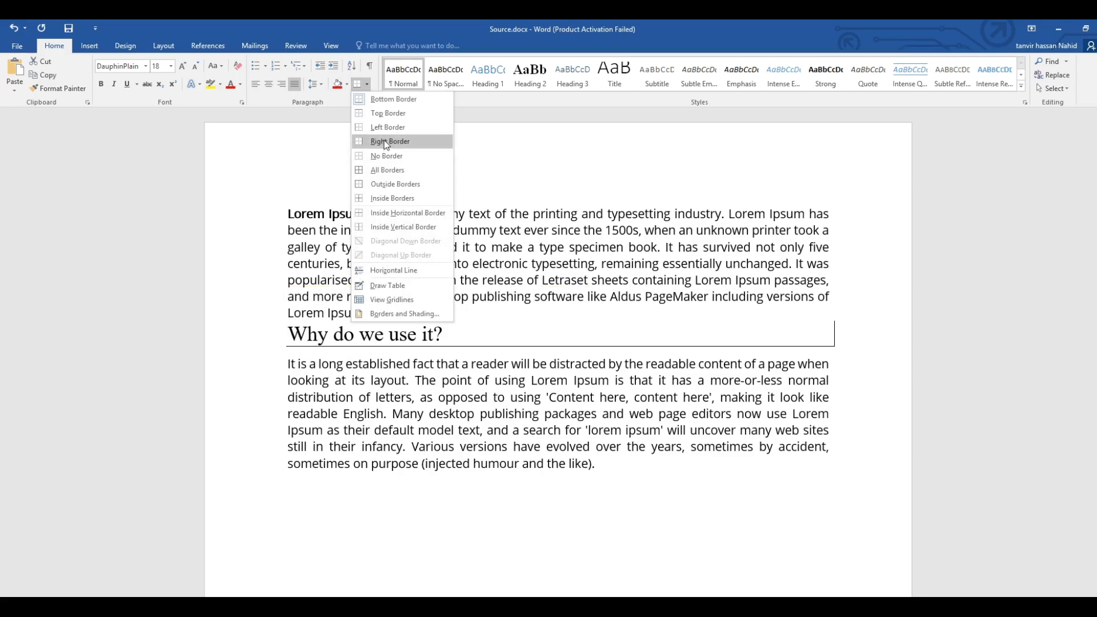
left_click(390, 100)
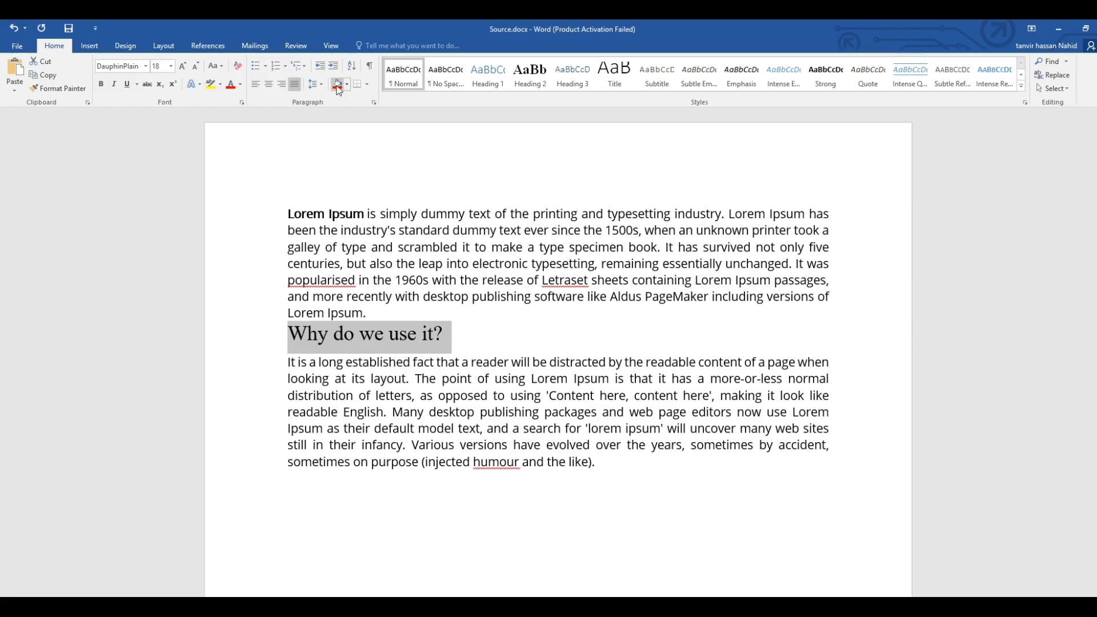
Set the "Why do we use it?" heading to No Border, and apply a bottom border to it again.
left_click(367, 85)
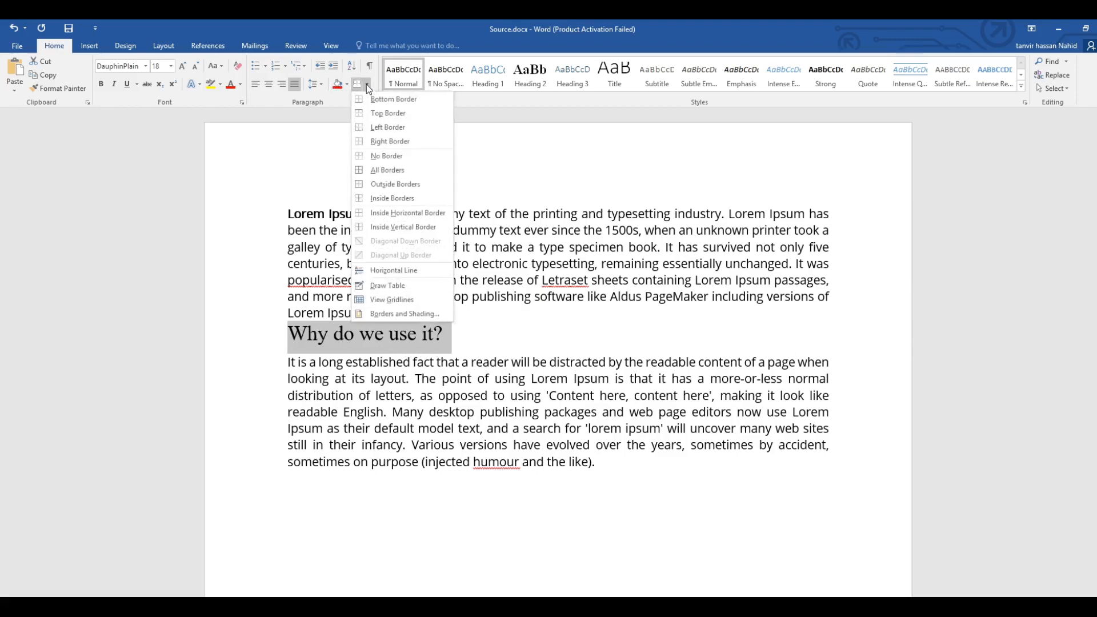
left_click(381, 156)
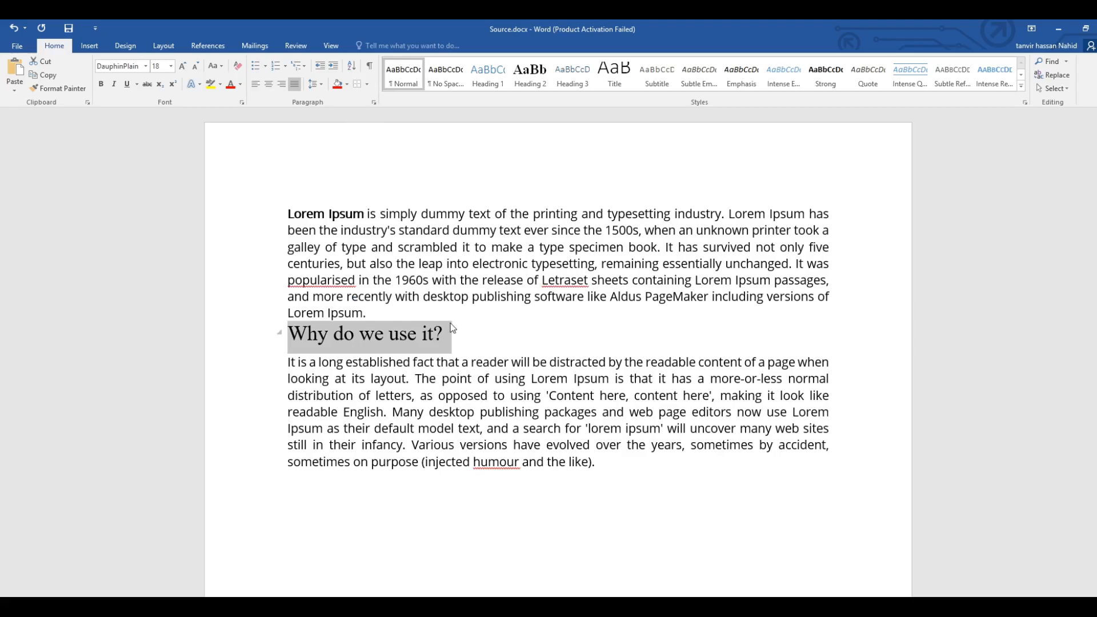
left_click(366, 84)
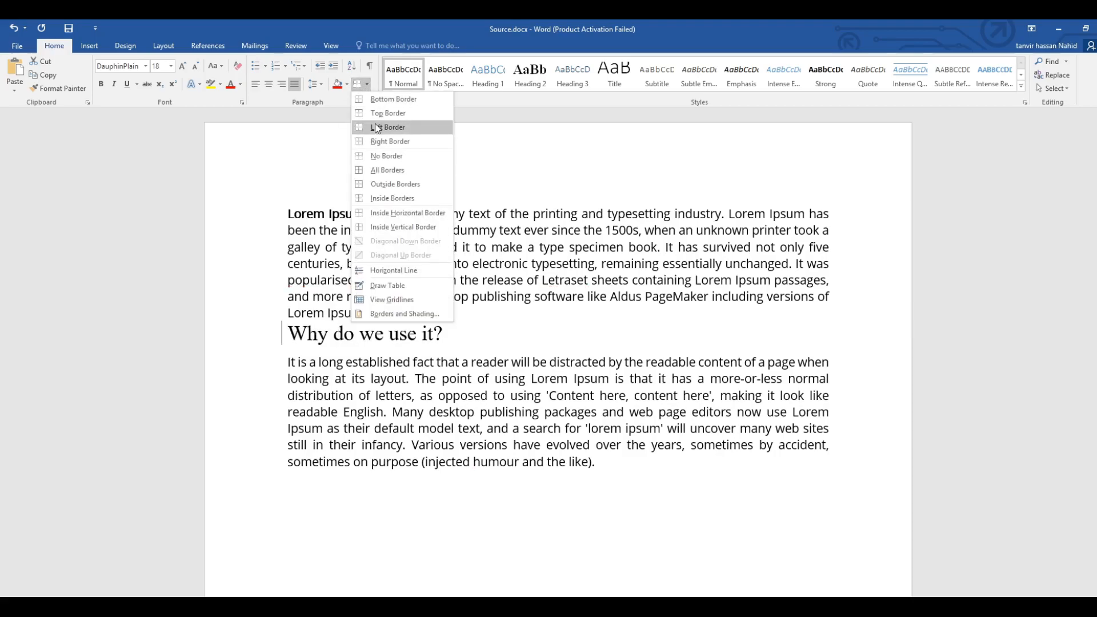
left_click(383, 98)
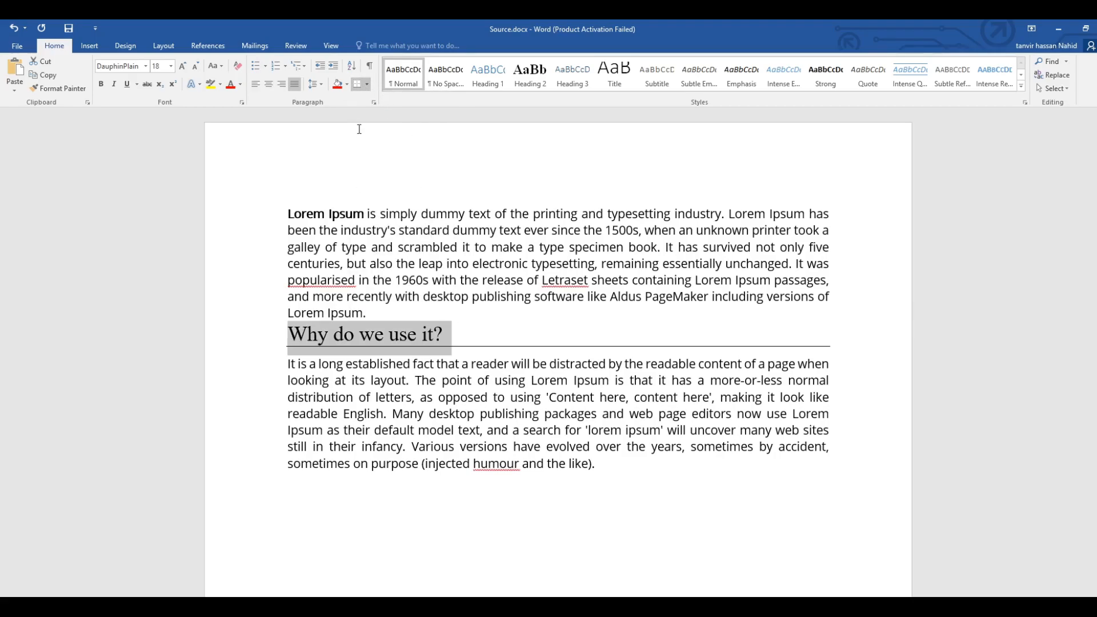
Write the letters A, C, D, B and F on separate lines below the second paragraph.
left_click(368, 517)
scroll(367, 281, "down", 3)
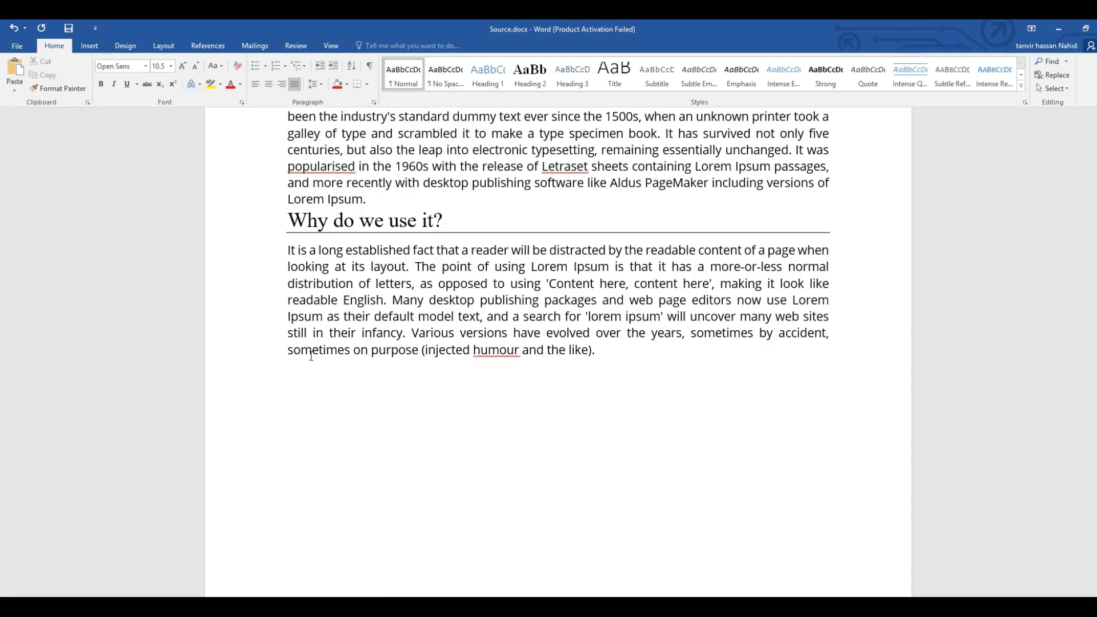
type("A ")
type("C ")
type("D")
key("Return")
type("B")
key("Return")
type("F")
Sort the five letter lines by paragraphs as text in ascending order, with no header row.
left_click_drag(305, 522, 280, 411)
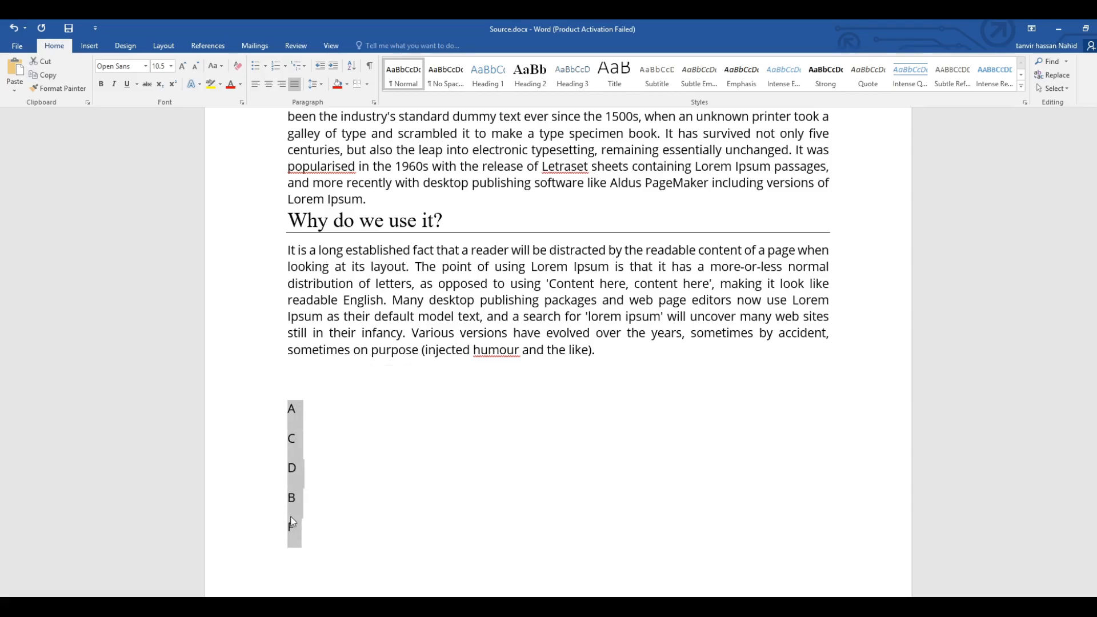
left_click_drag(292, 532, 276, 409)
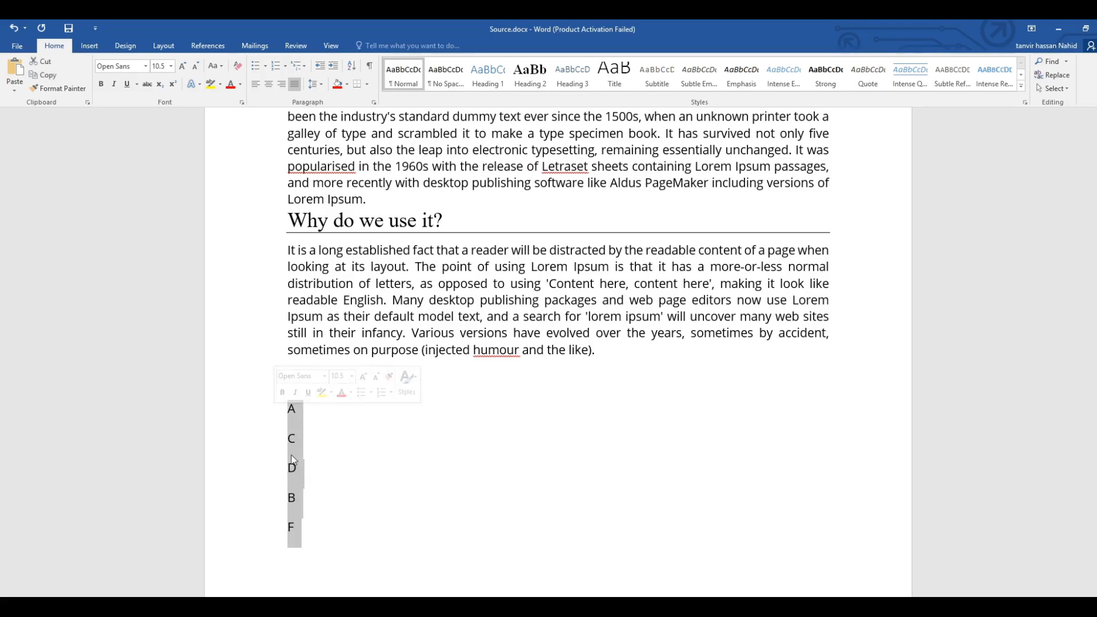
left_click_drag(302, 536, 277, 403)
left_click(287, 408)
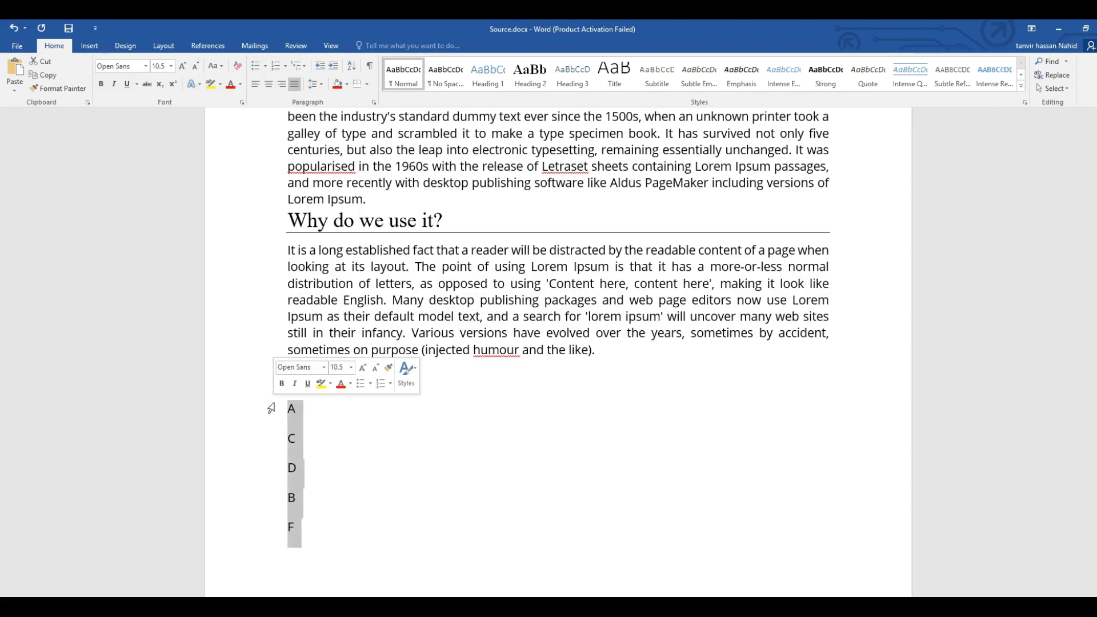
left_click(352, 67)
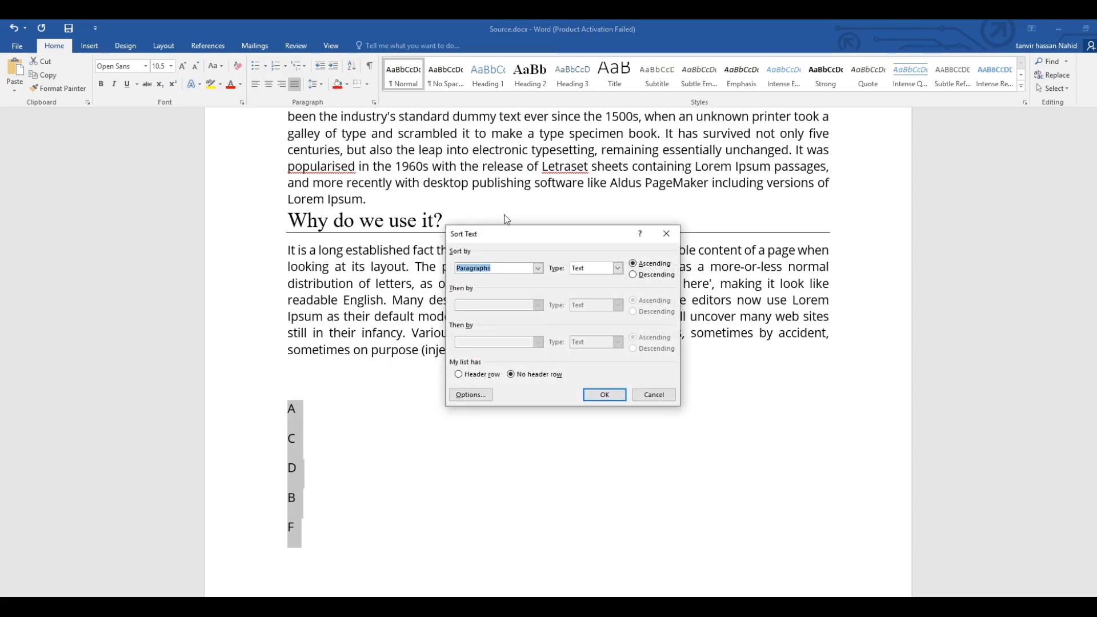
left_click(652, 265)
left_click(471, 269)
left_click(607, 270)
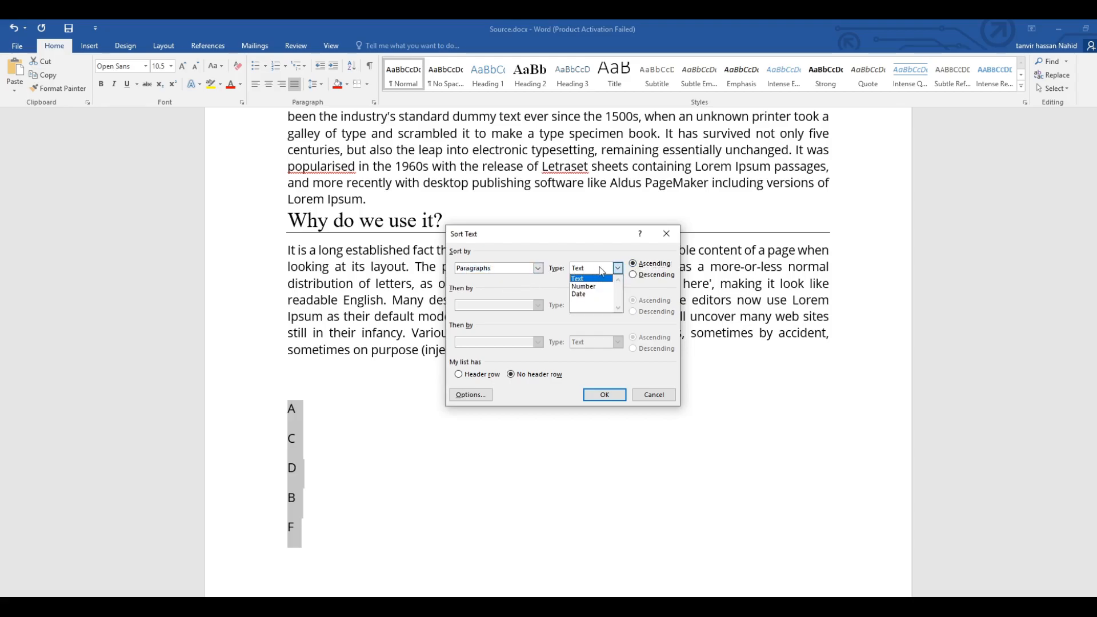
left_click(591, 288)
left_click(617, 268)
left_click(579, 279)
left_click(610, 397)
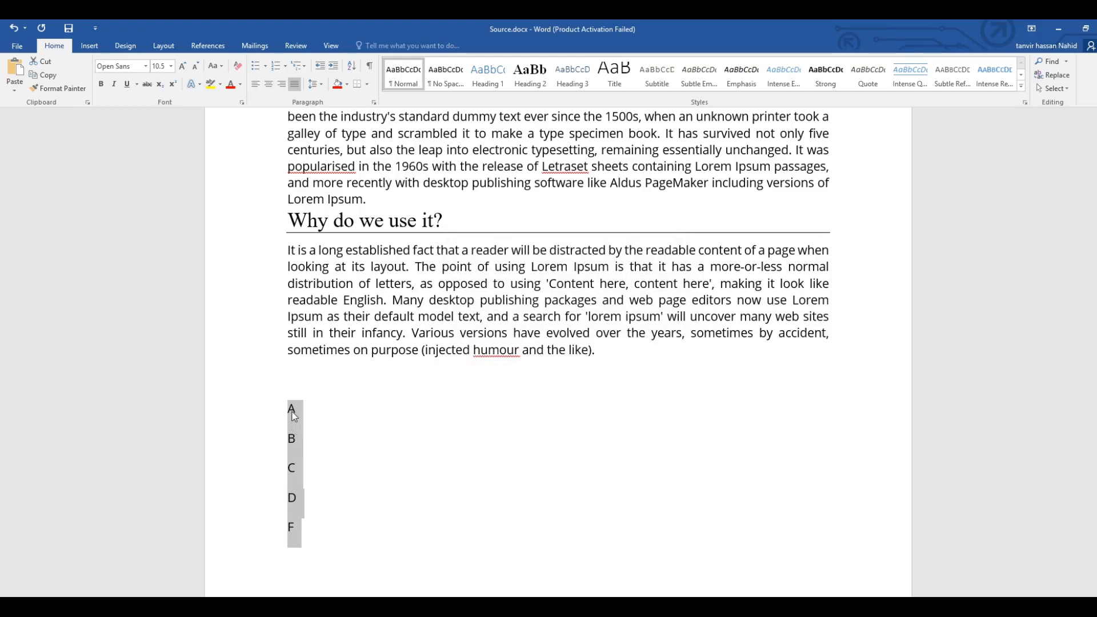
Delete the whole sorted letter list below the second paragraph.
left_click(318, 481)
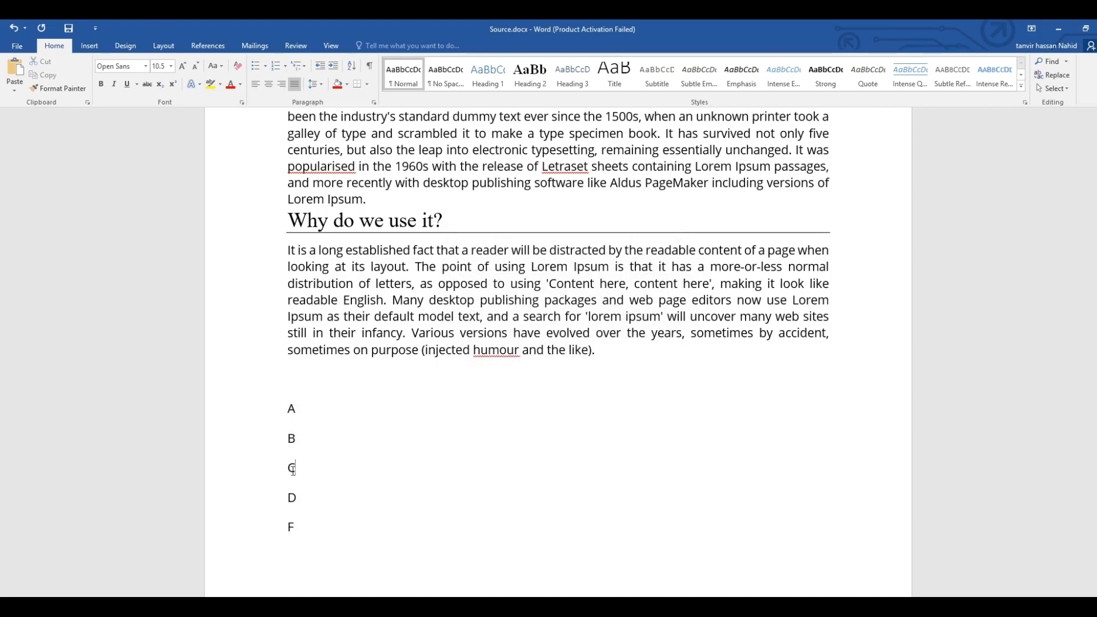
left_click_drag(289, 523, 280, 407)
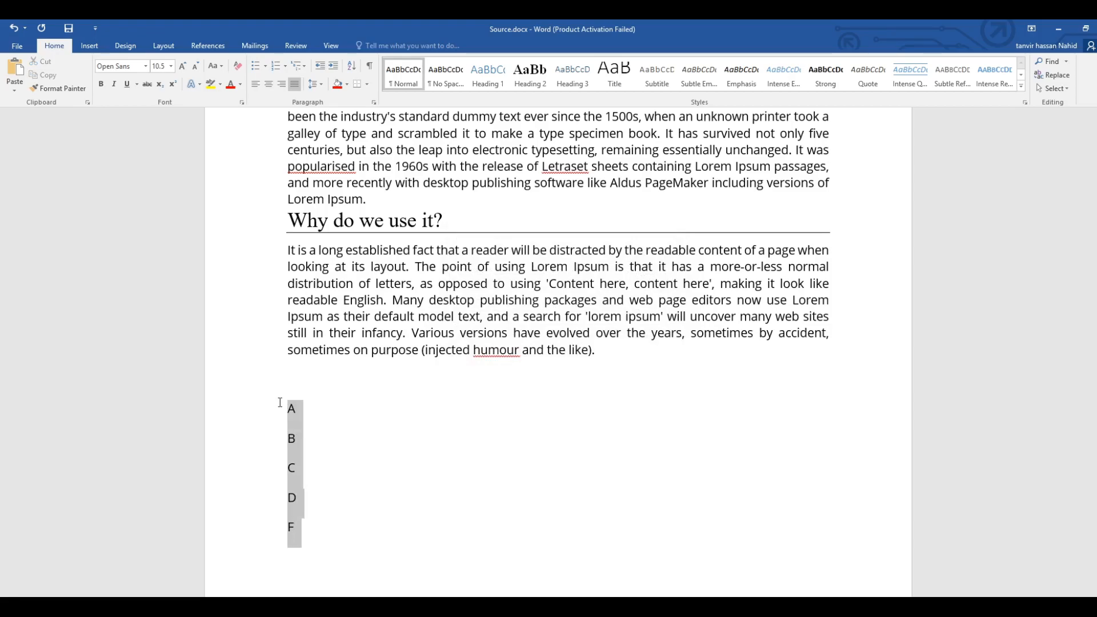
left_click(345, 449)
left_click_drag(304, 534, 287, 407)
key("BackSpace")
key("BackSpace")
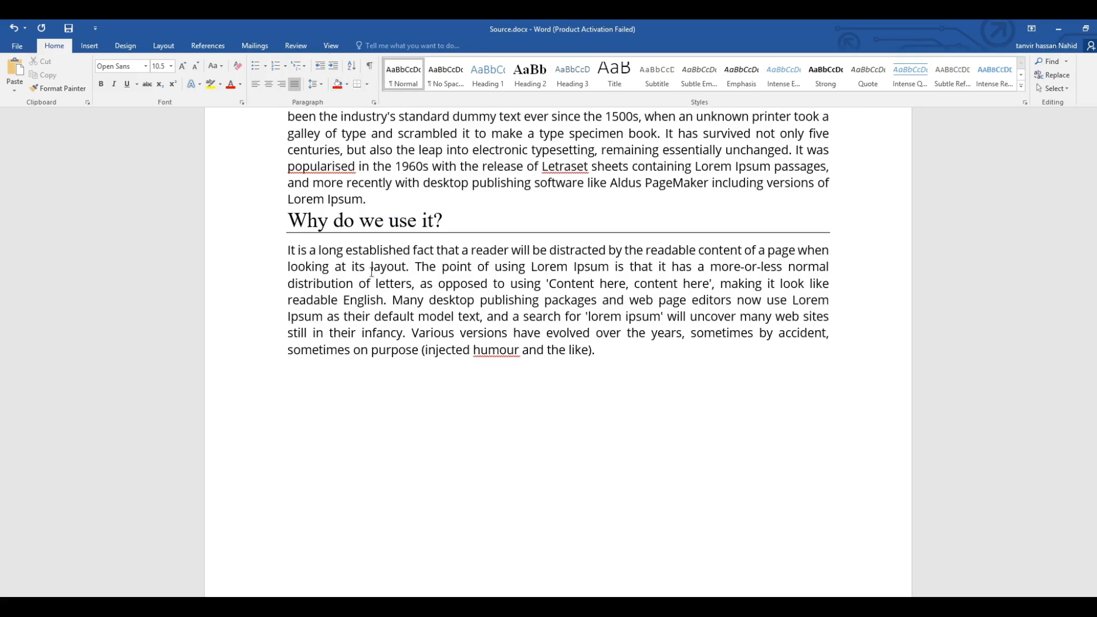
Apply the Book Title style to the entire paragraph below the "Why do we use it?" heading.
left_click_drag(619, 352, 270, 249)
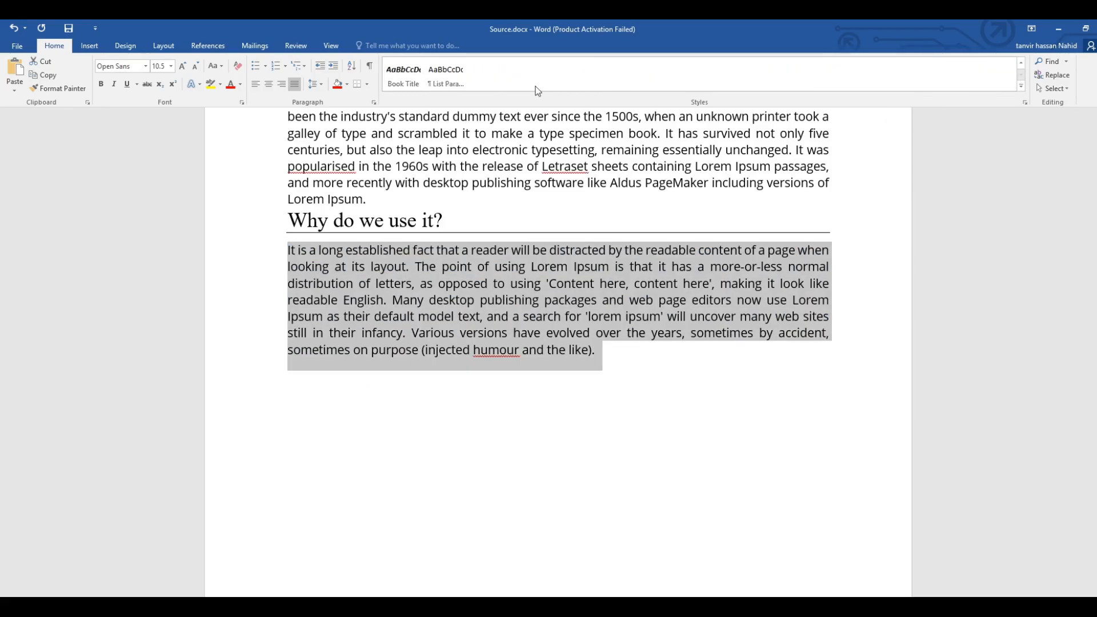
left_click(406, 78)
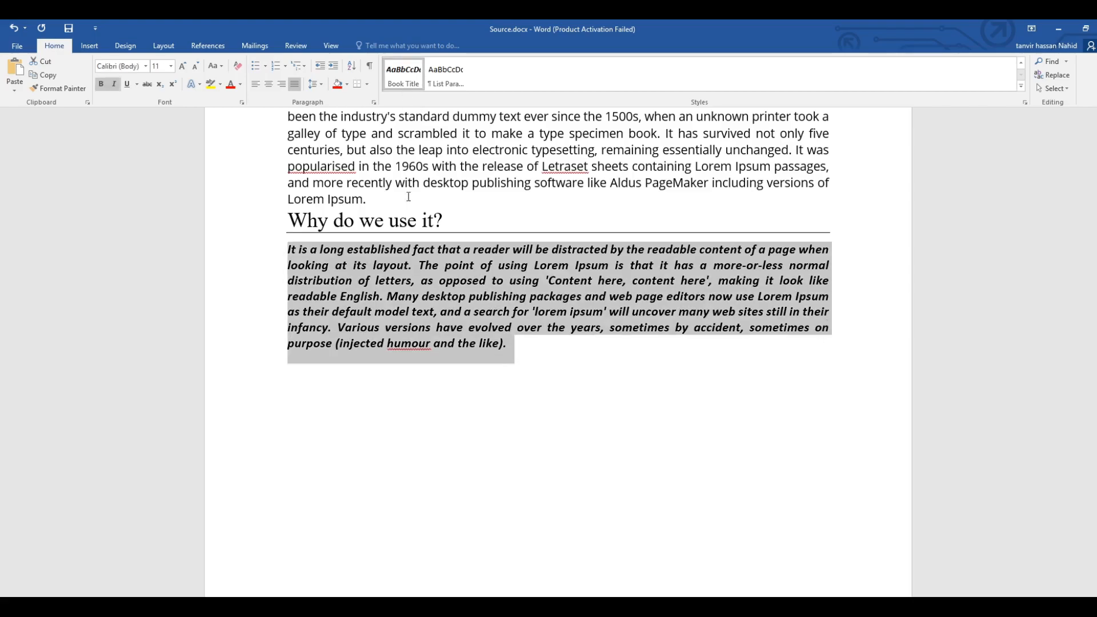
Undo the Book Title style applied to the paragraph below the "Why do we use it?" heading.
left_click_drag(519, 345, 284, 262)
left_click(520, 352)
left_click_drag(519, 350, 281, 254)
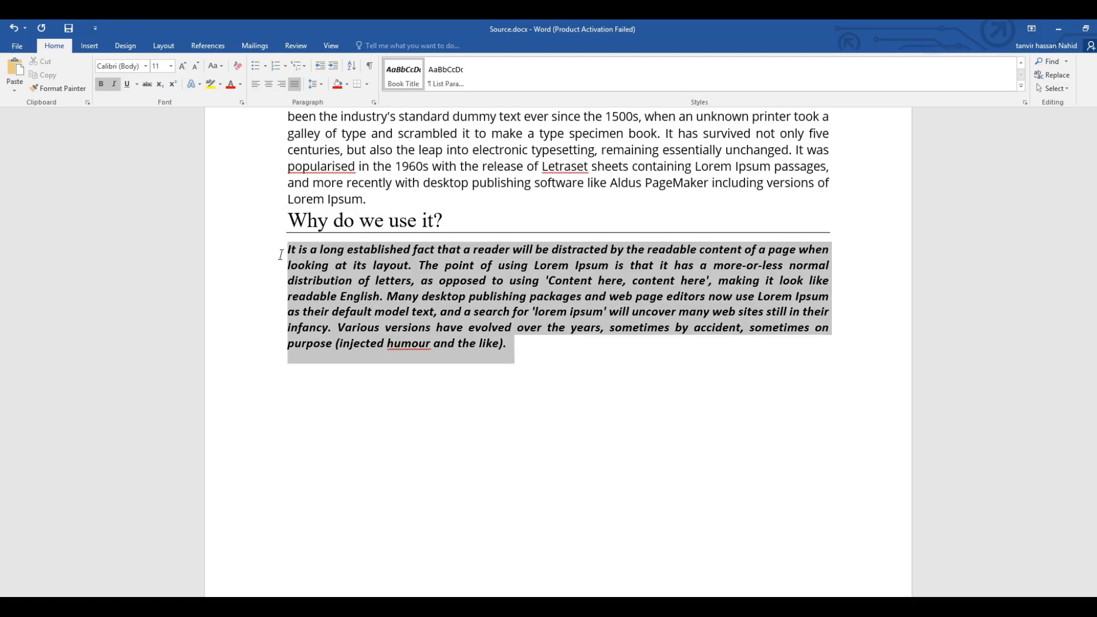
left_click(11, 29)
left_click(597, 350)
left_click_drag(597, 350, 269, 240)
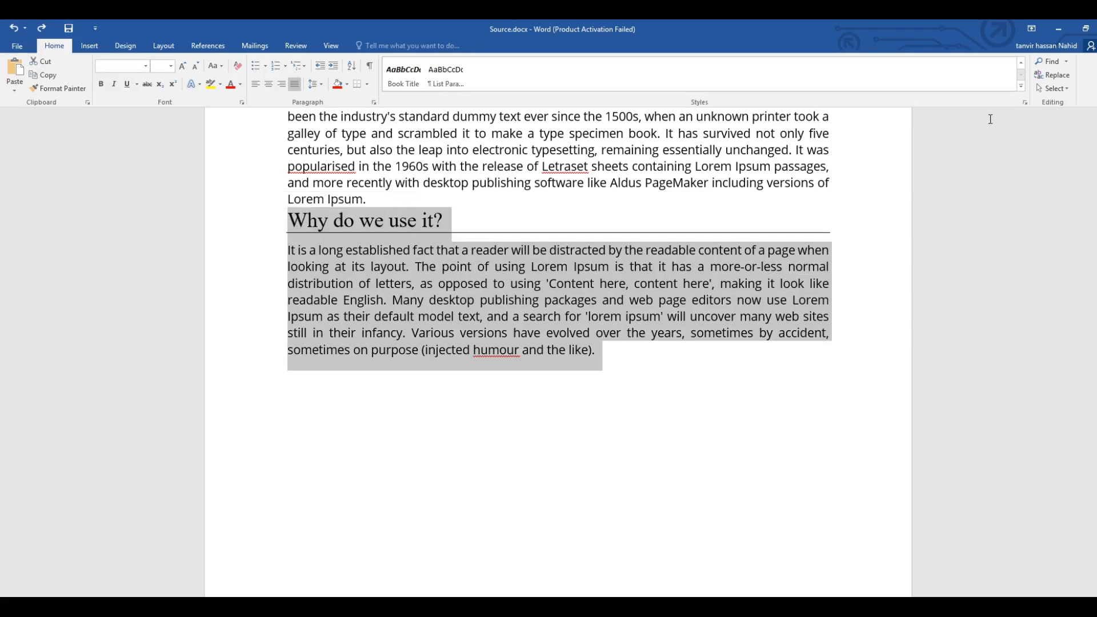
left_click(1020, 63)
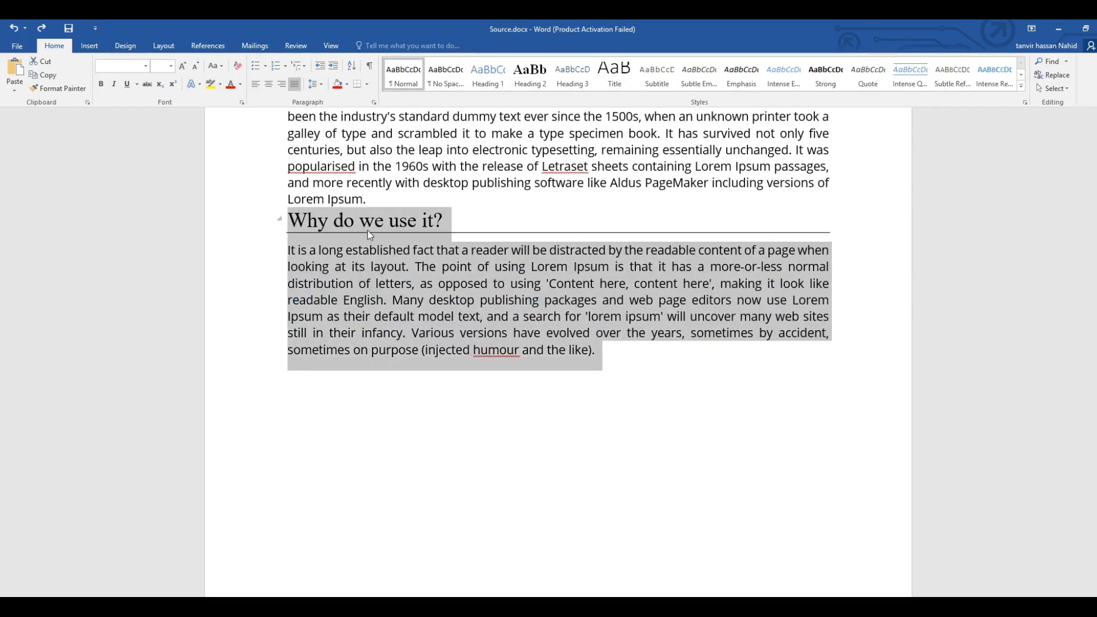
left_click(489, 207)
scroll(434, 171, "up", 2)
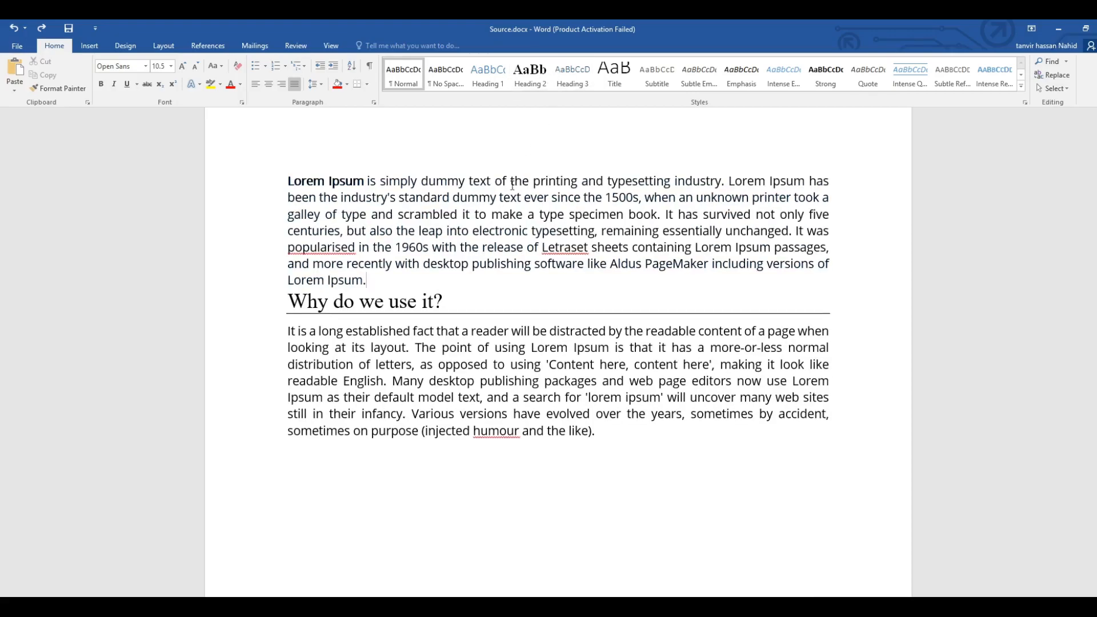
left_click_drag(617, 439, 267, 181)
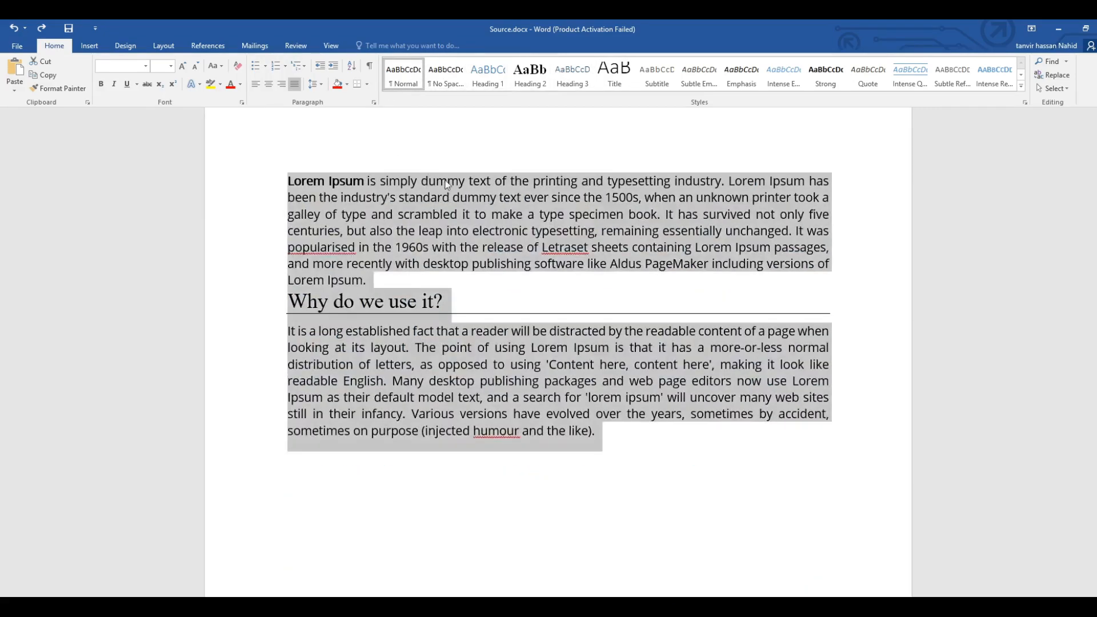
left_click(380, 171)
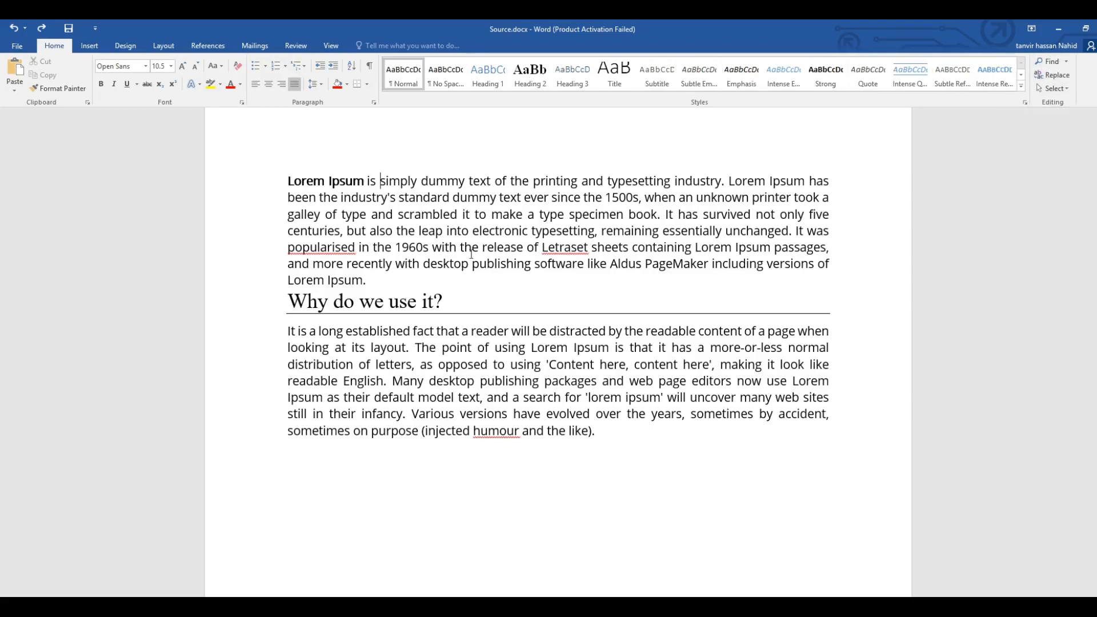
left_click_drag(472, 263, 532, 264)
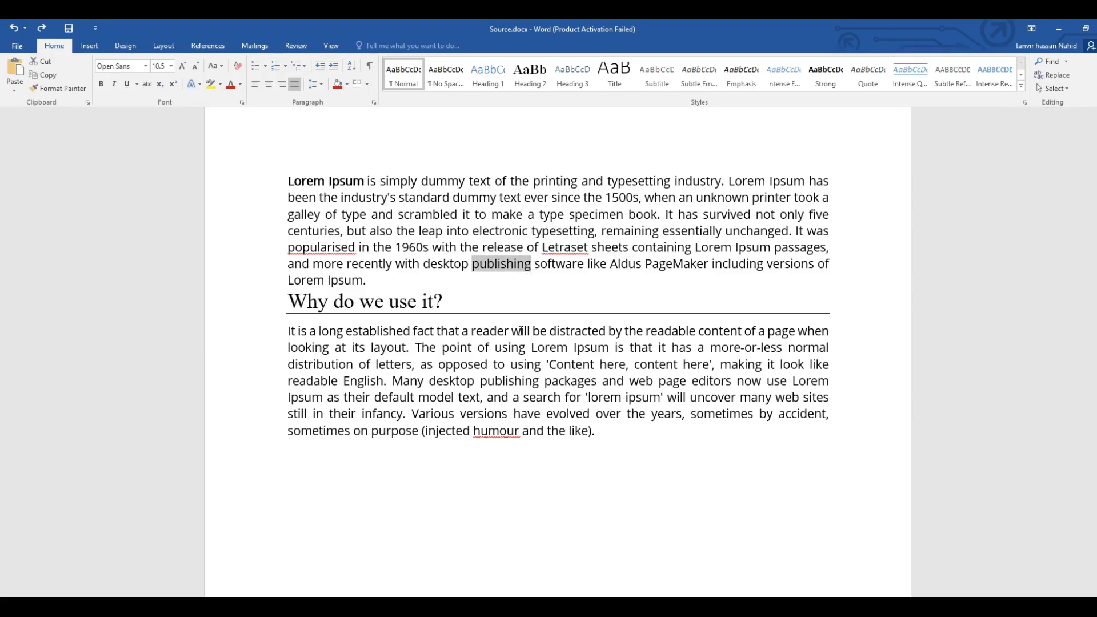
left_click(515, 293)
left_click_drag(536, 266, 589, 266)
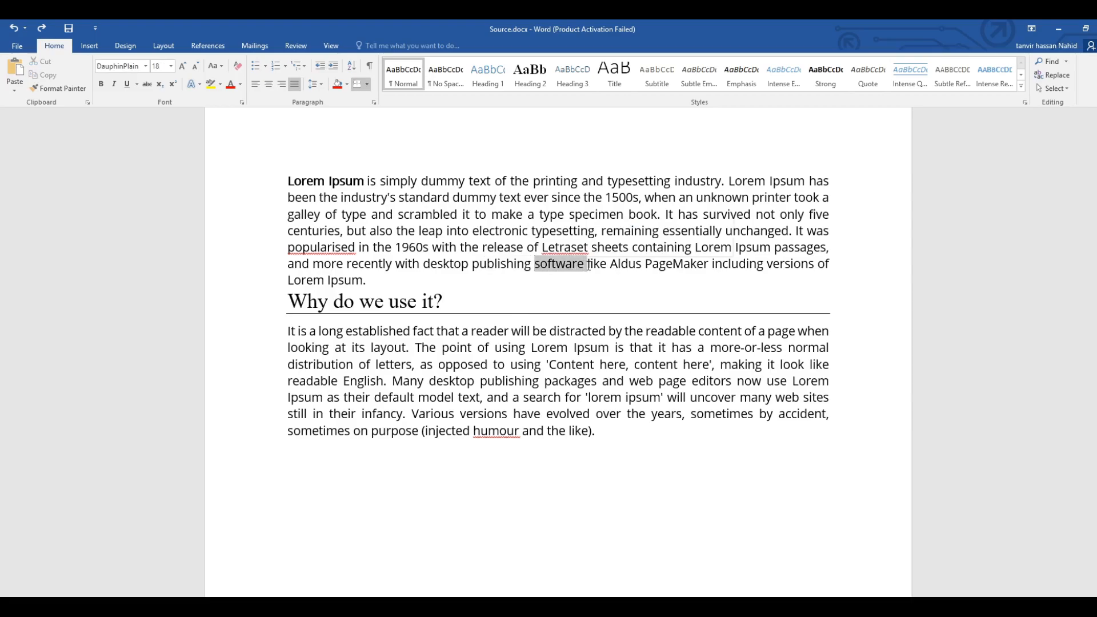
left_click(510, 296)
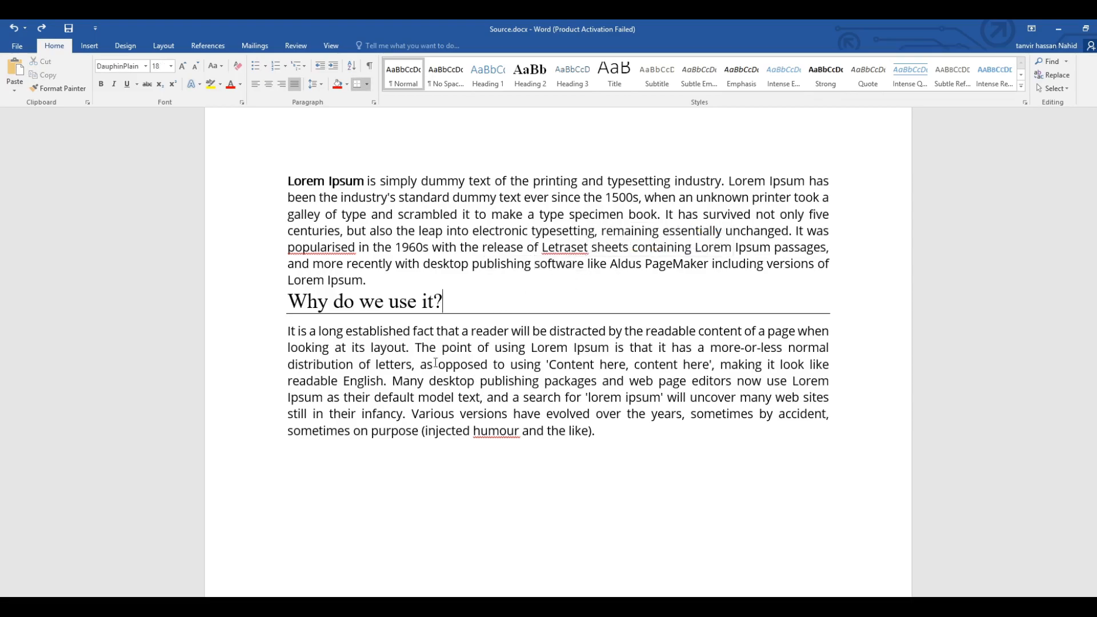
Append "English." to the end of the first paragraph, directly after "Lorem Ipsum.".
left_click(373, 285)
type("English")
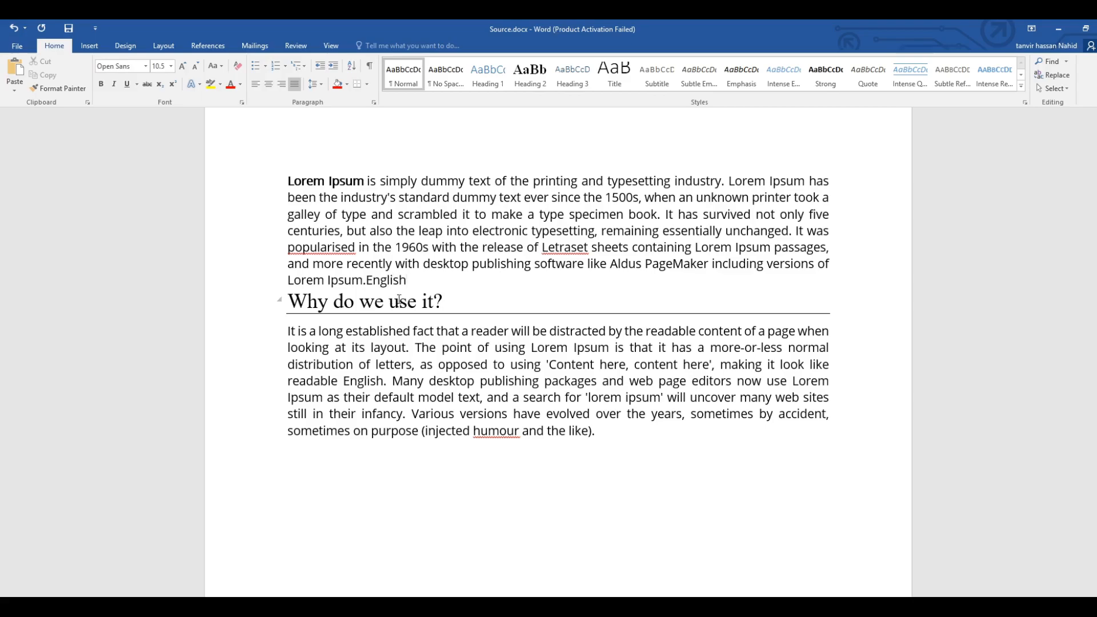
type(".")
Search the document for "English" and examine the matching words in both paragraphs.
key("ctrl+f")
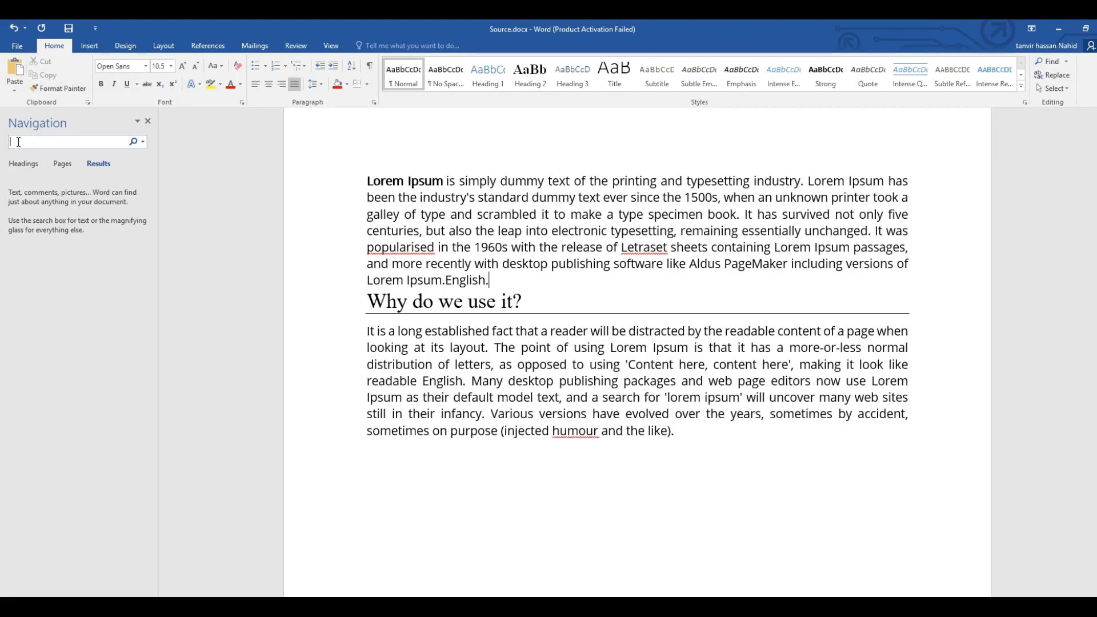
type("Eng")
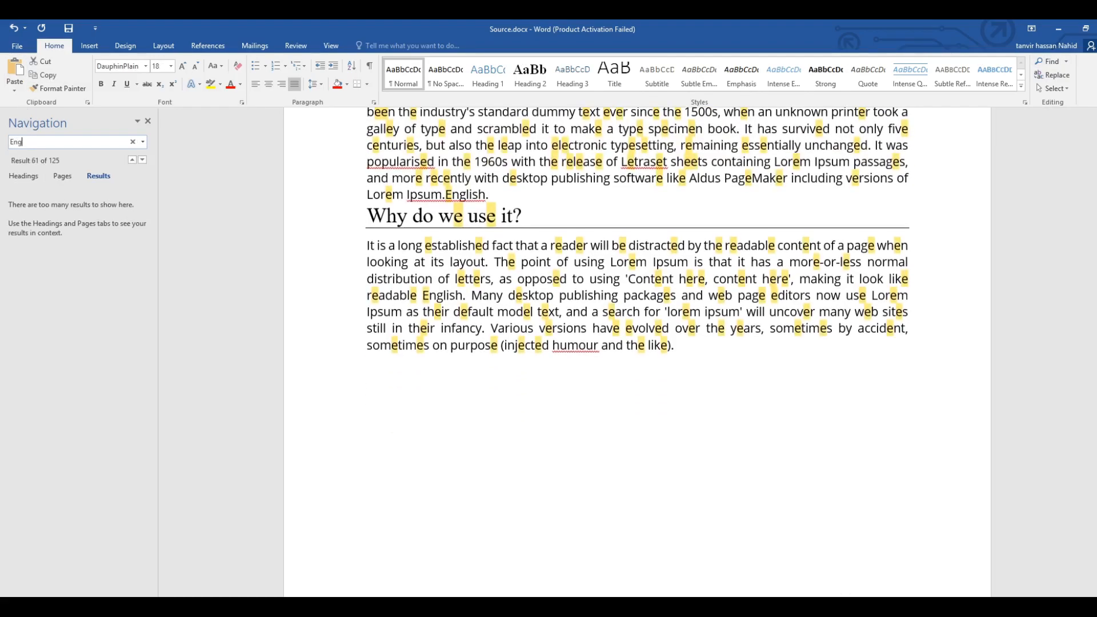
type("lish")
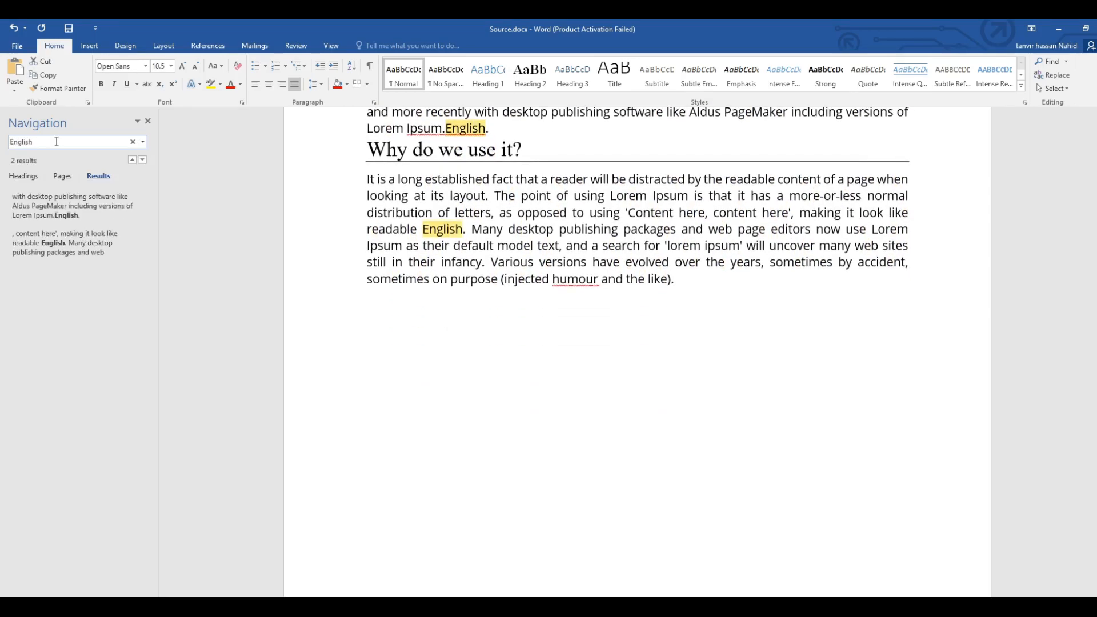
scroll(587, 209, "up", 2)
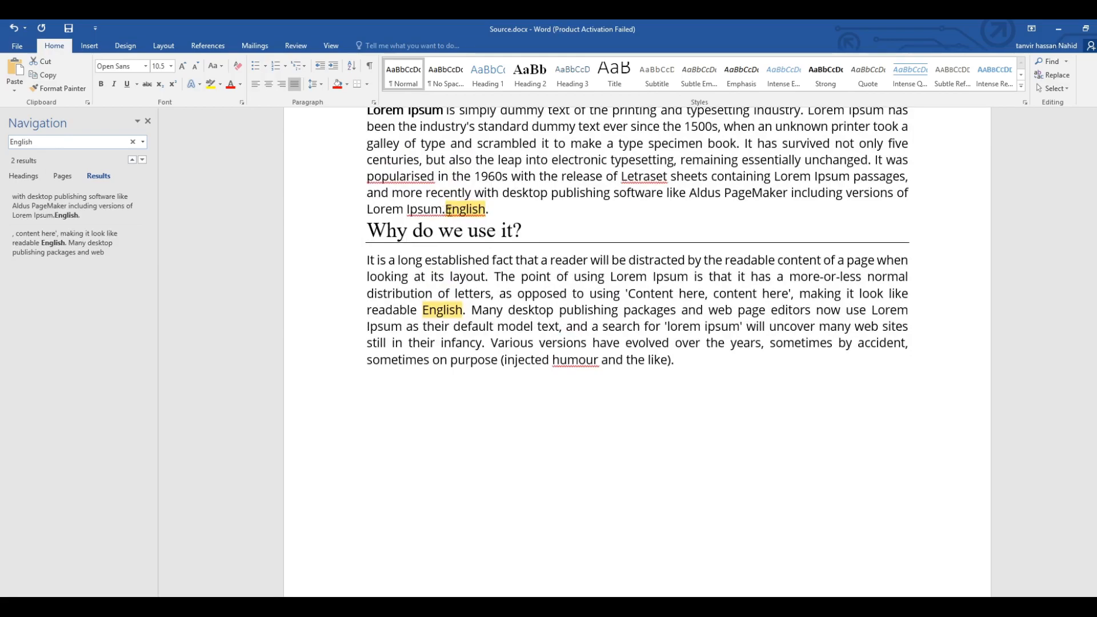
double_click(457, 311)
left_click_drag(458, 312, 463, 313)
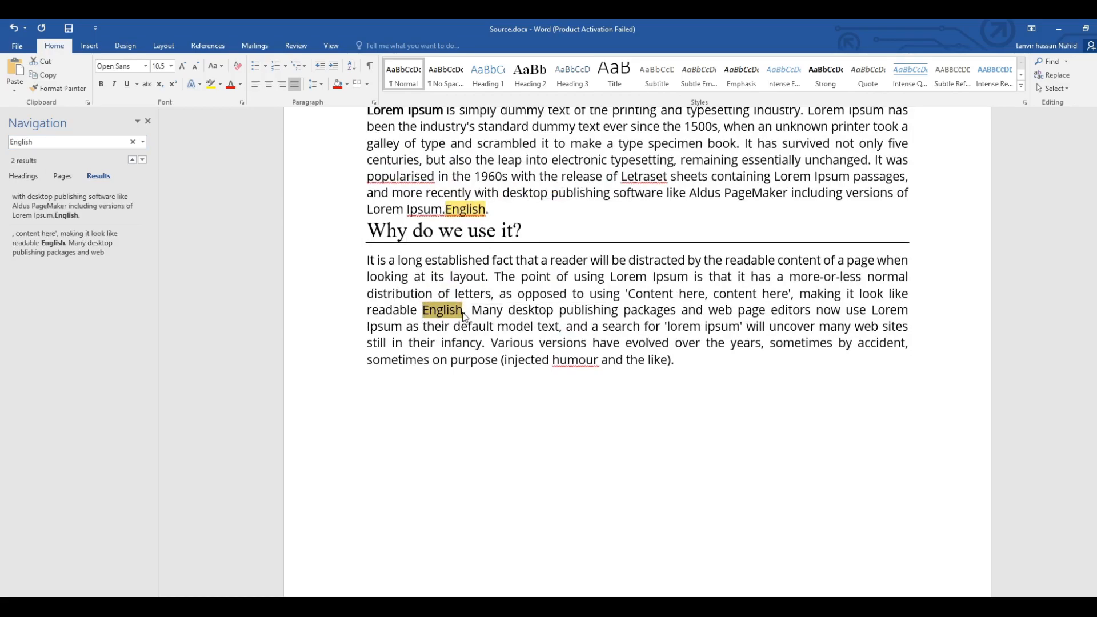
left_click(464, 315)
left_click_drag(489, 213, 446, 209)
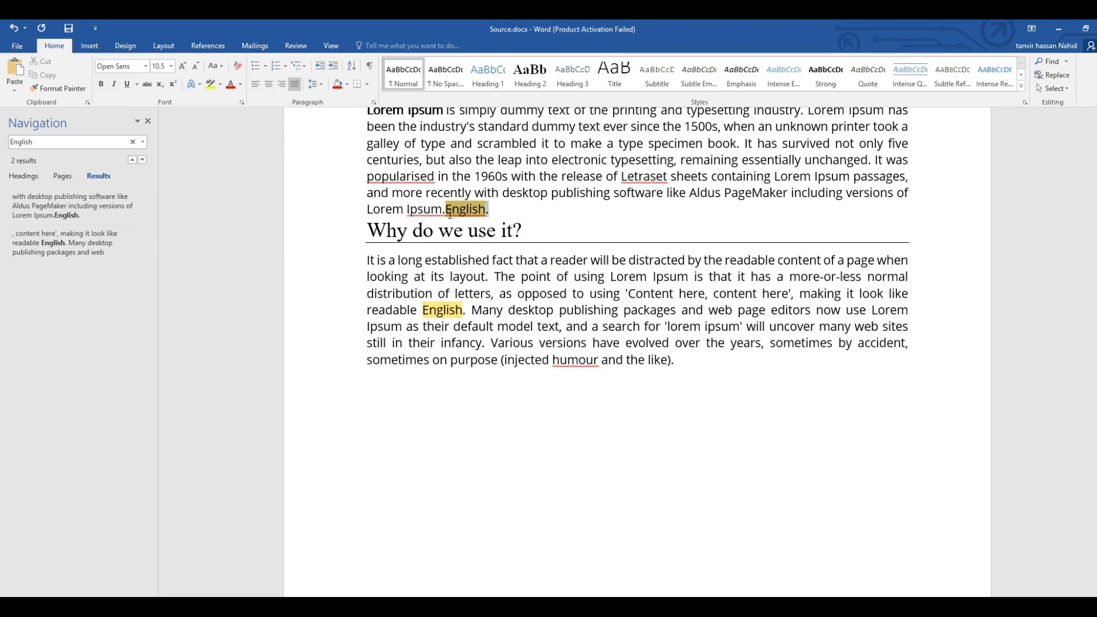
left_click(466, 314)
Search the document again letter by letter for "E", "En" and "Engl", examining the highlighted matches each time.
left_click(44, 141)
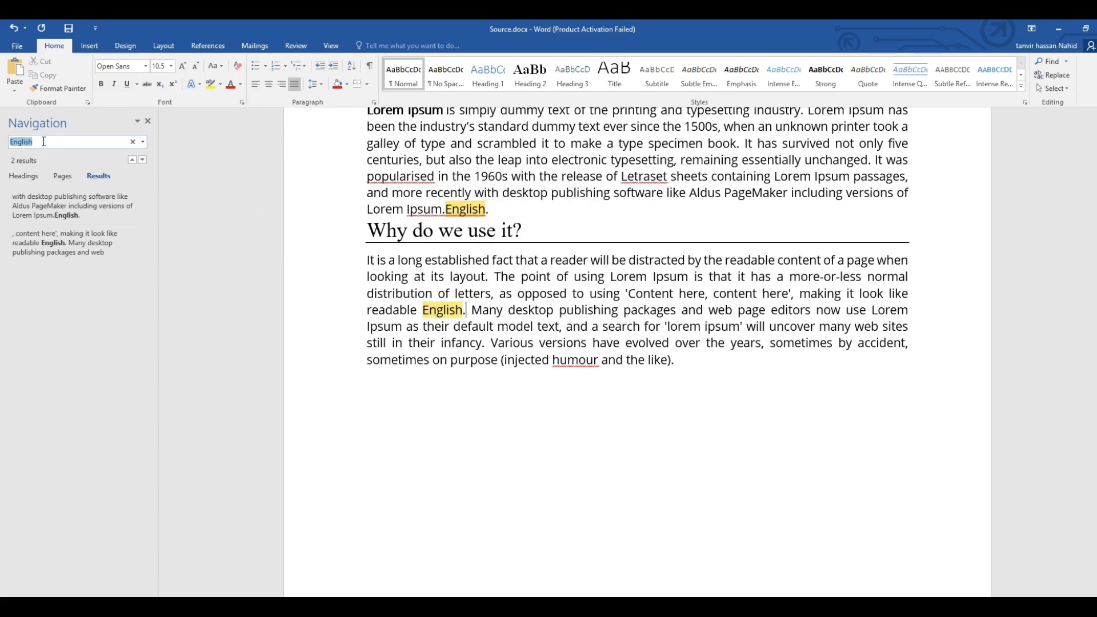
type("E")
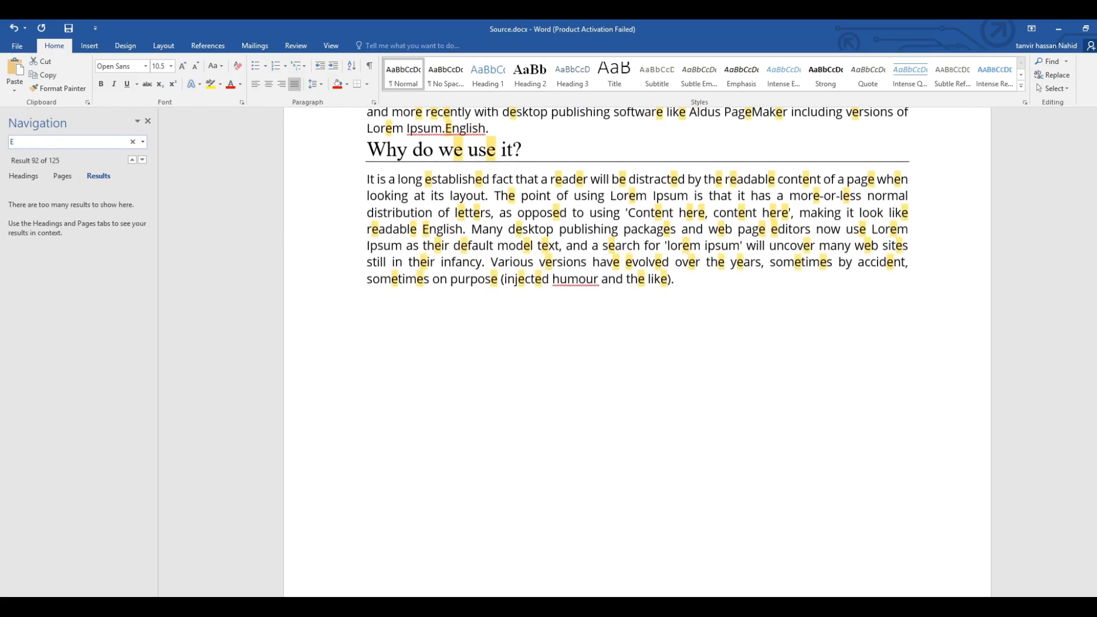
scroll(266, 196, "up", 2)
scroll(265, 196, "up", 1)
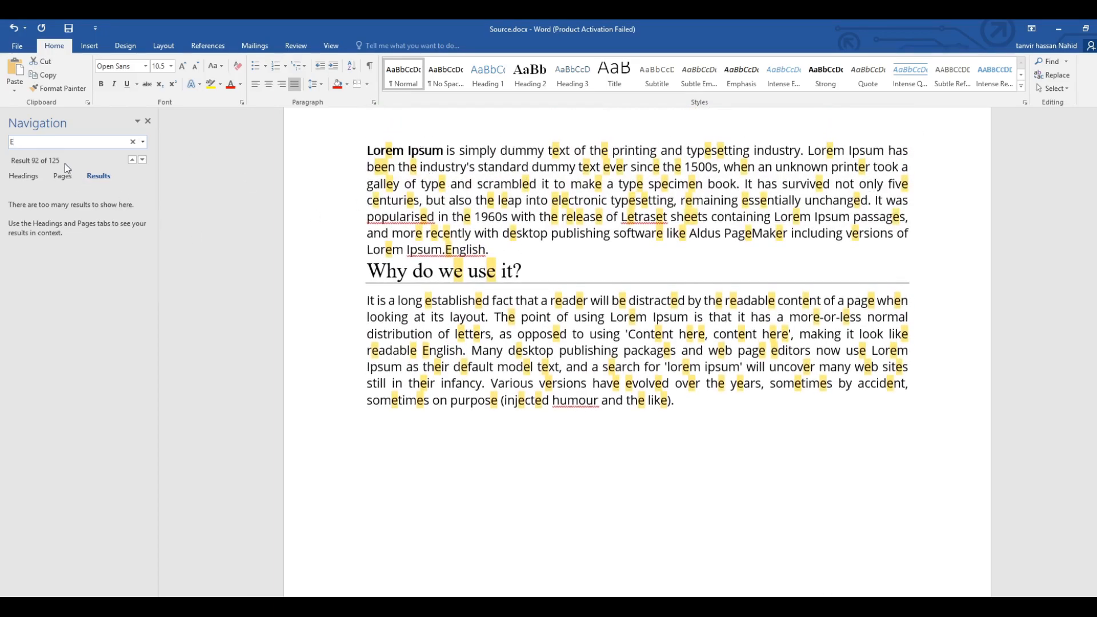
type("n")
scroll(213, 232, "down", 3)
scroll(213, 232, "up", 3)
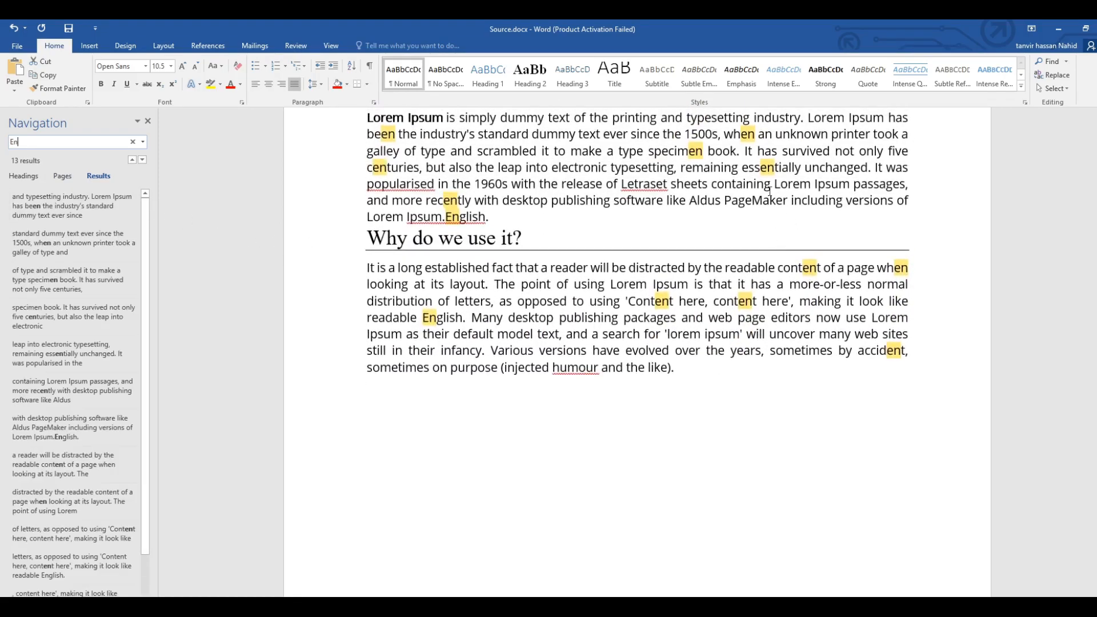
type("gl")
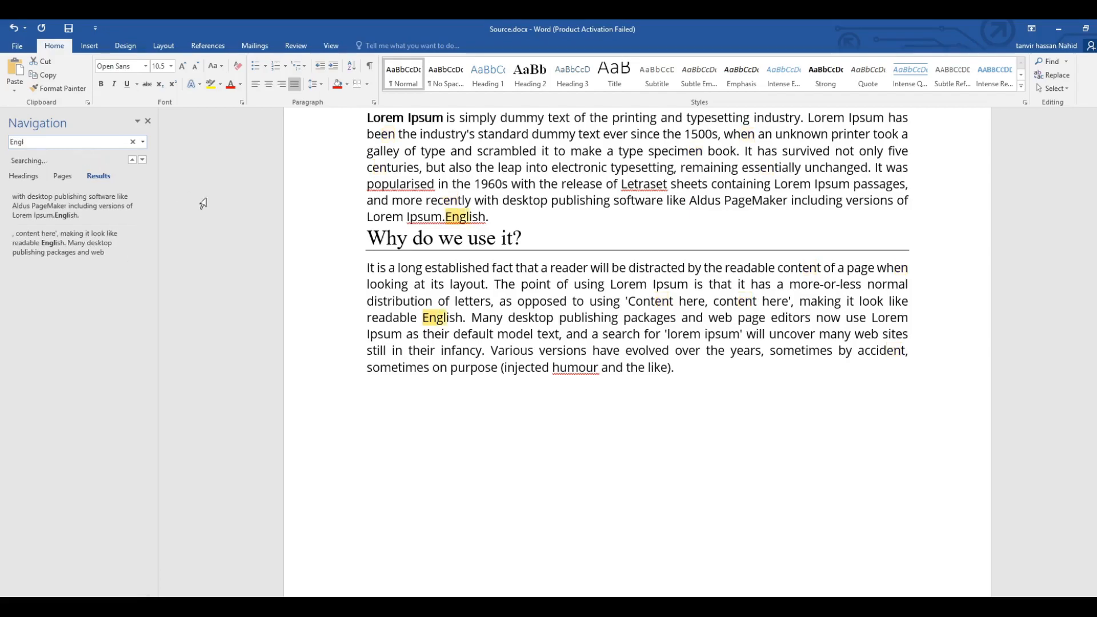
scroll(524, 192, "up", 1)
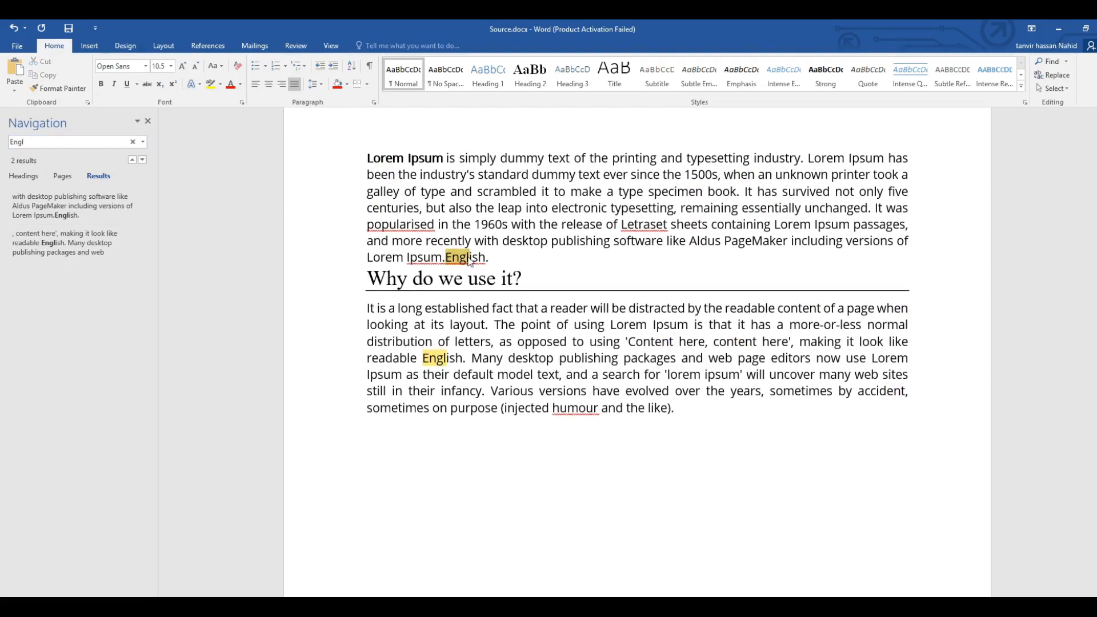
left_click_drag(445, 260, 488, 261)
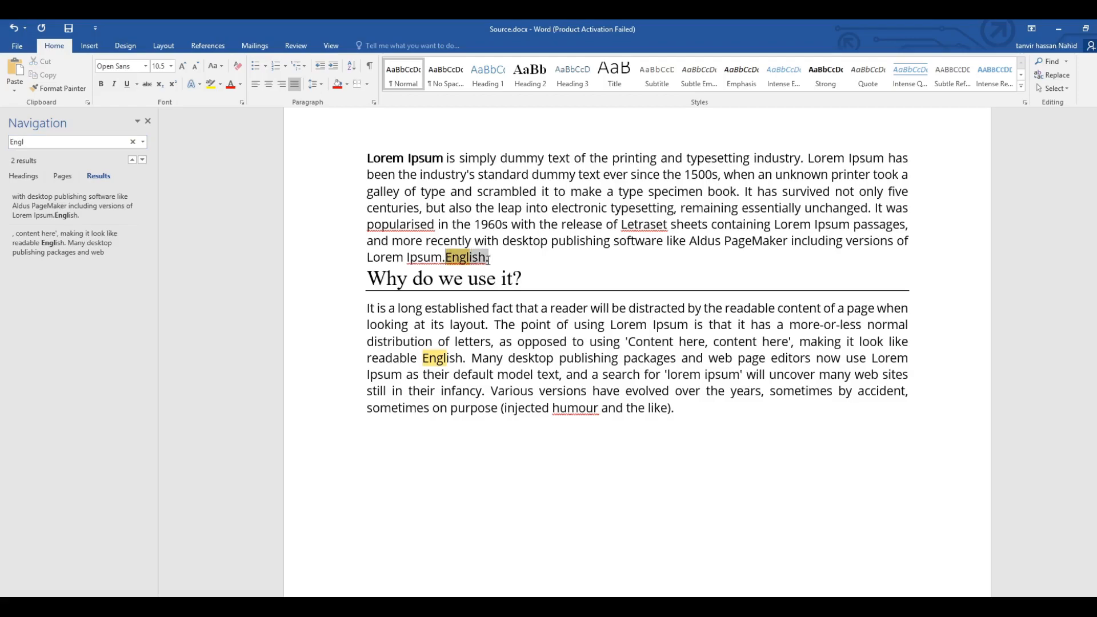
left_click(502, 260)
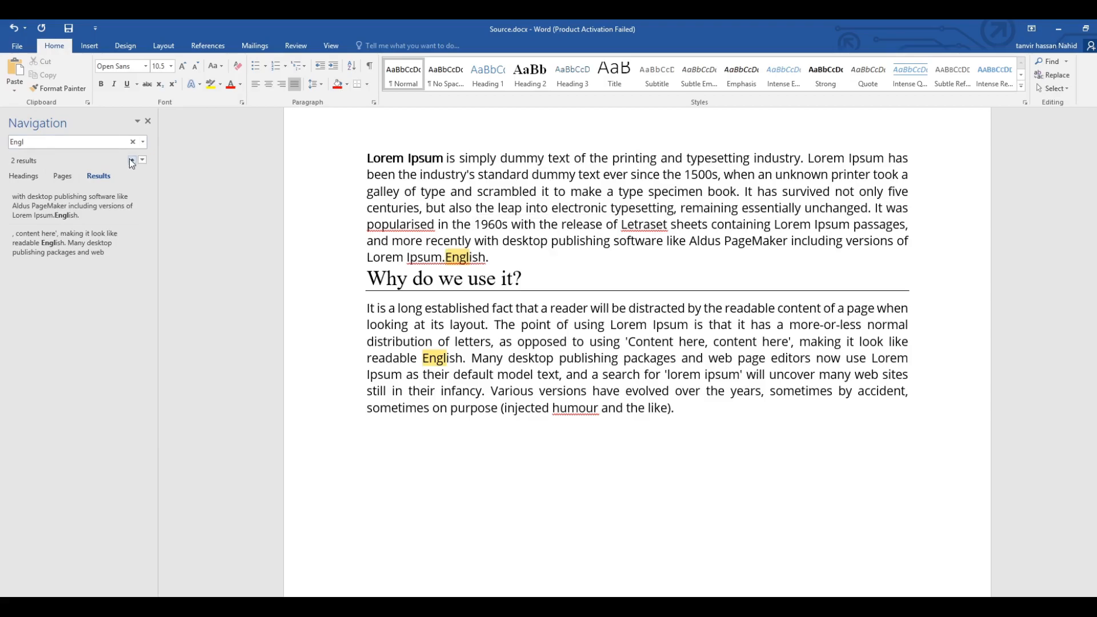
Set up a replacement of "English" with "Bangla" and find the next occurrence in the text.
left_click(1054, 78)
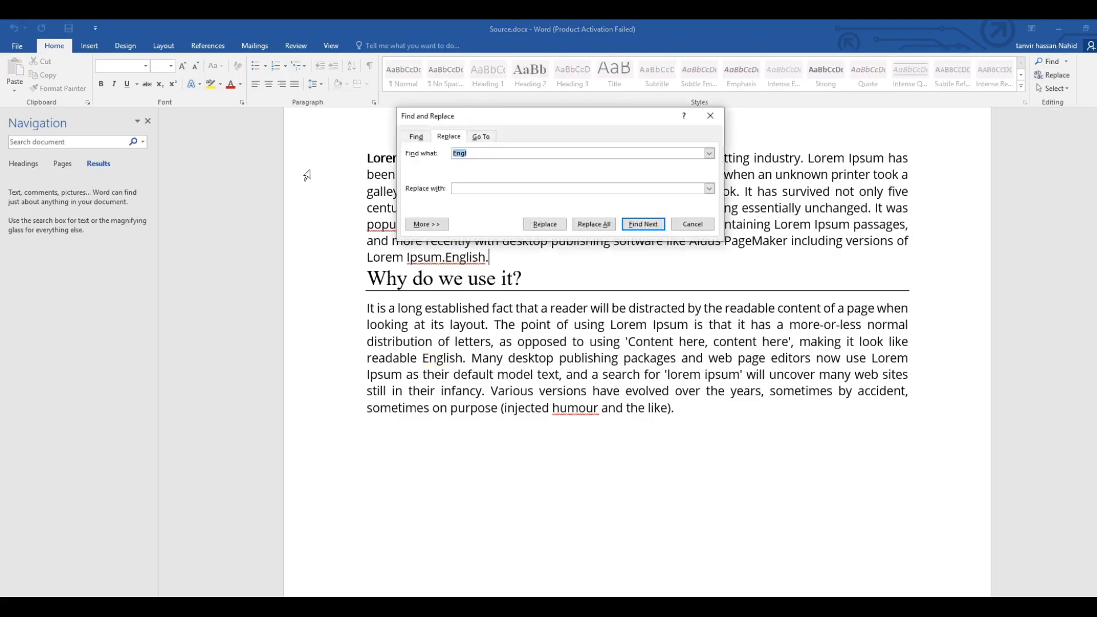
left_click(478, 153)
left_click_drag(474, 154, 433, 155)
type("E")
left_click(468, 189)
left_click(644, 222)
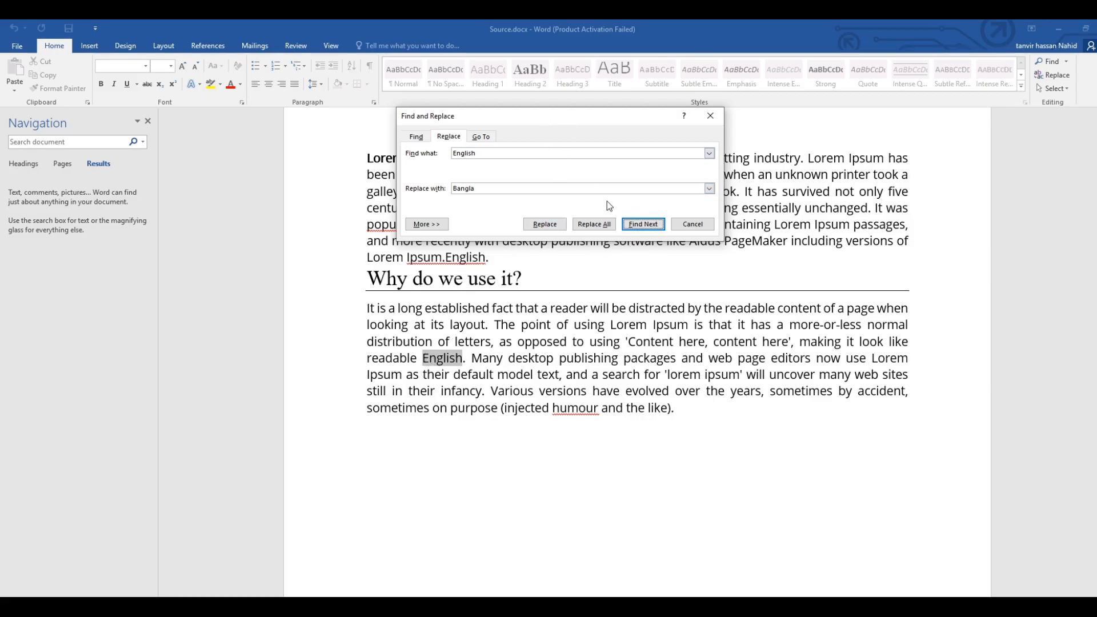
Replace all occurrences of "English" with "Bangla" and check the replaced word in both paragraphs.
left_click_drag(602, 120, 796, 105)
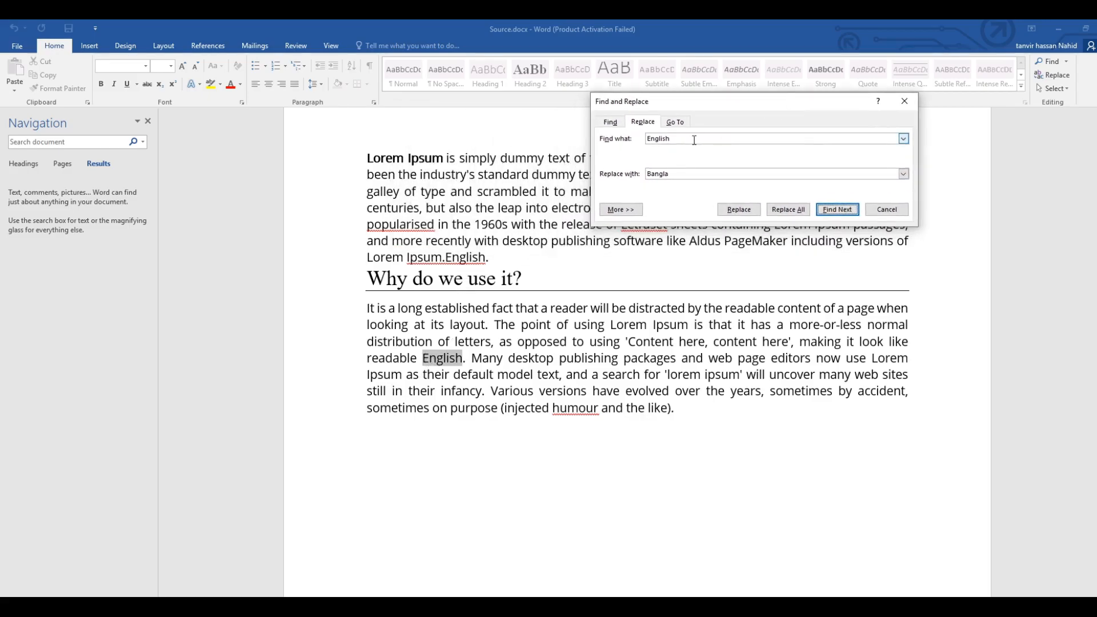
left_click_drag(782, 101, 604, 138)
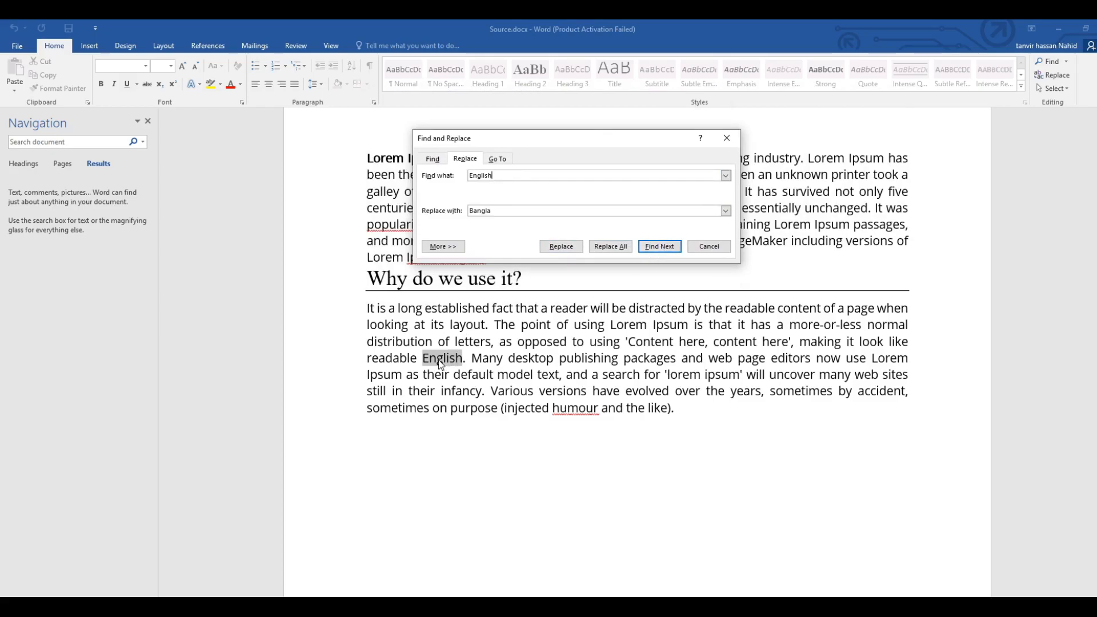
left_click(611, 246)
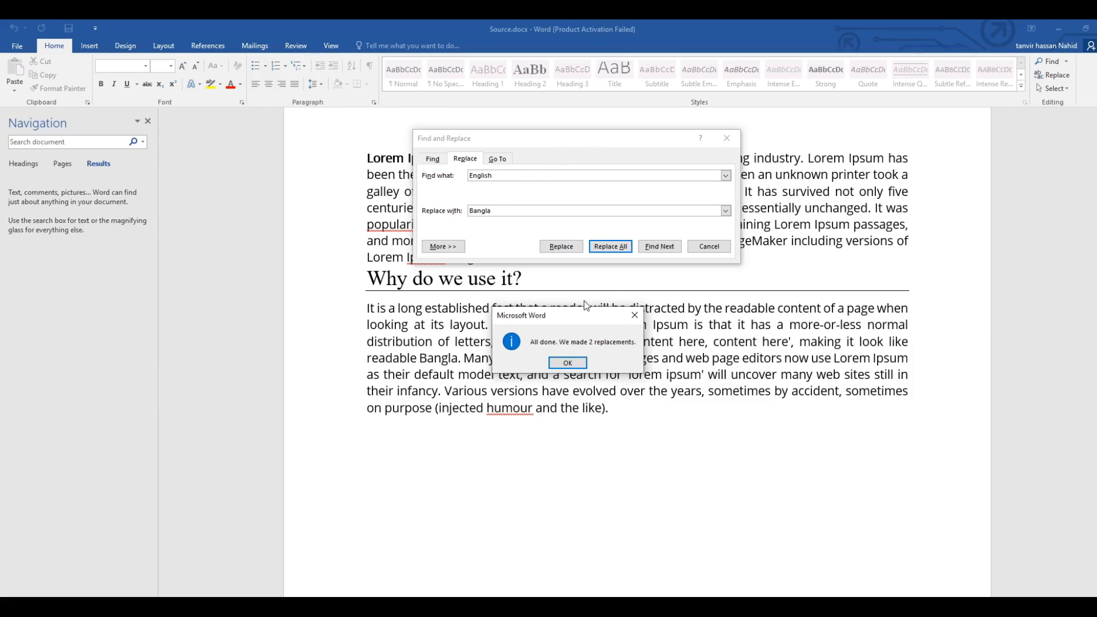
left_click(567, 364)
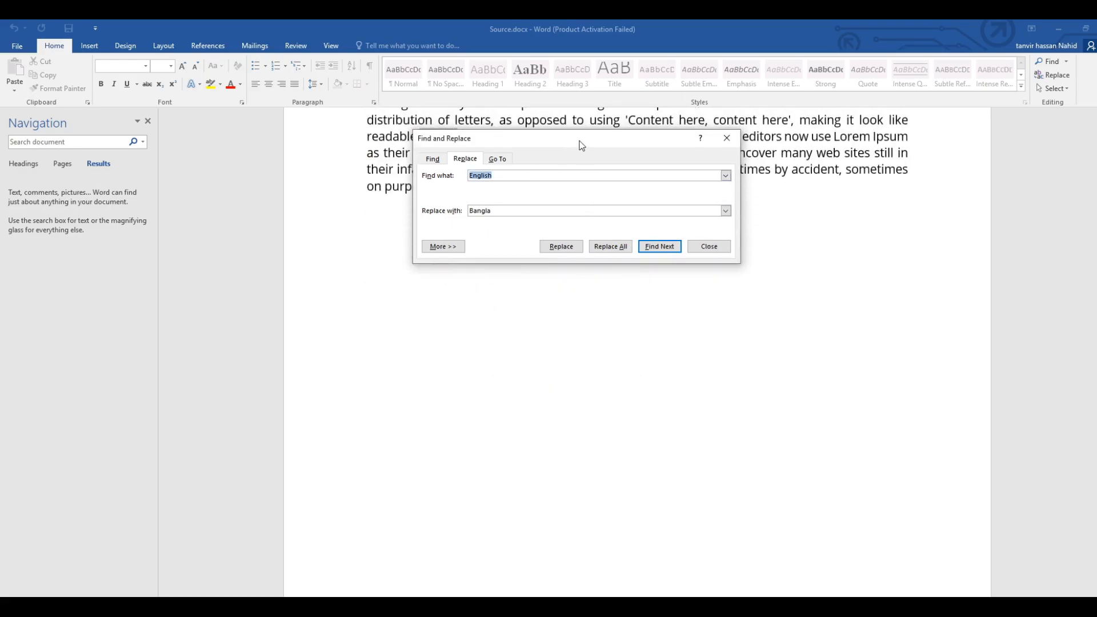
left_click_drag(580, 142, 893, 222)
scroll(530, 263, "up", 2)
left_click_drag(446, 198, 483, 197)
left_click_drag(421, 298, 460, 300)
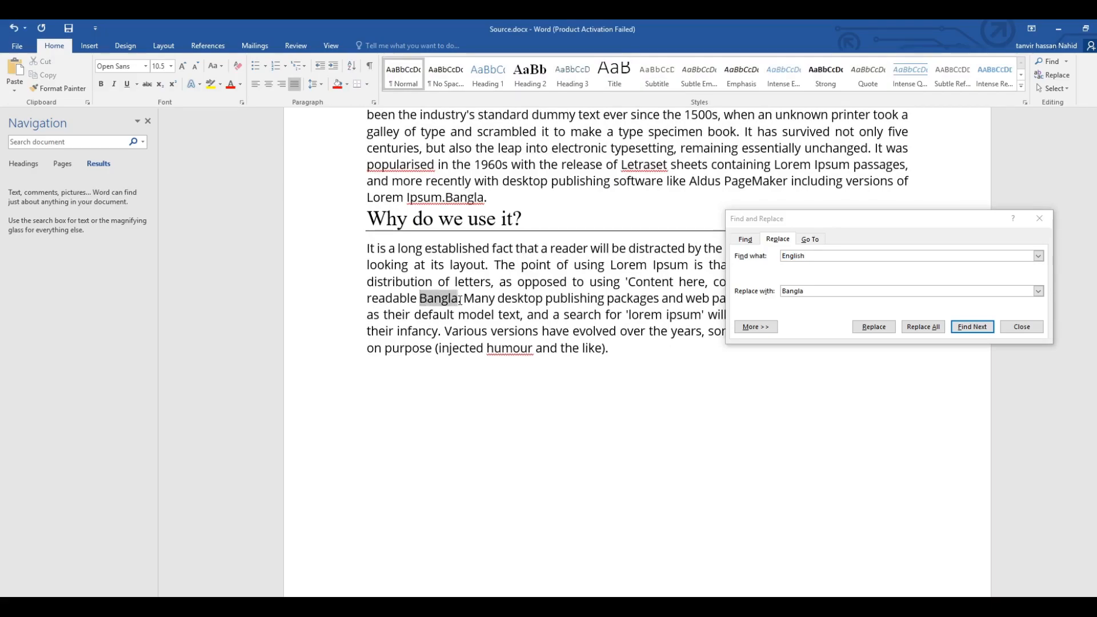
Clear both the search and replacement text, close Find and Replace, and undo the replacement of "English" with "Bangla".
left_click(828, 256)
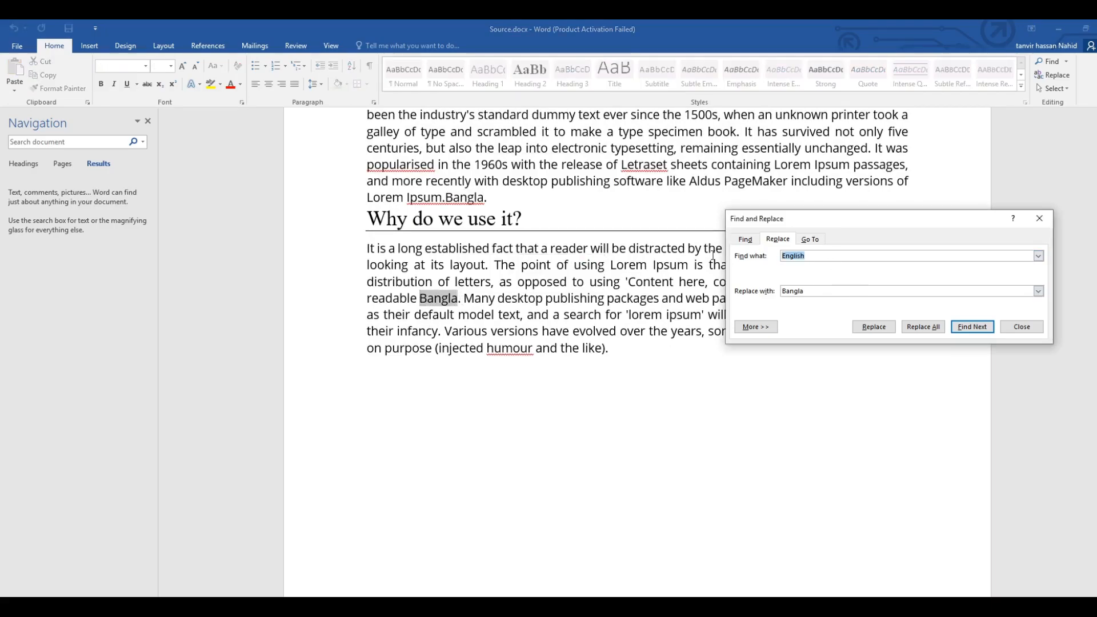
key("BackSpace")
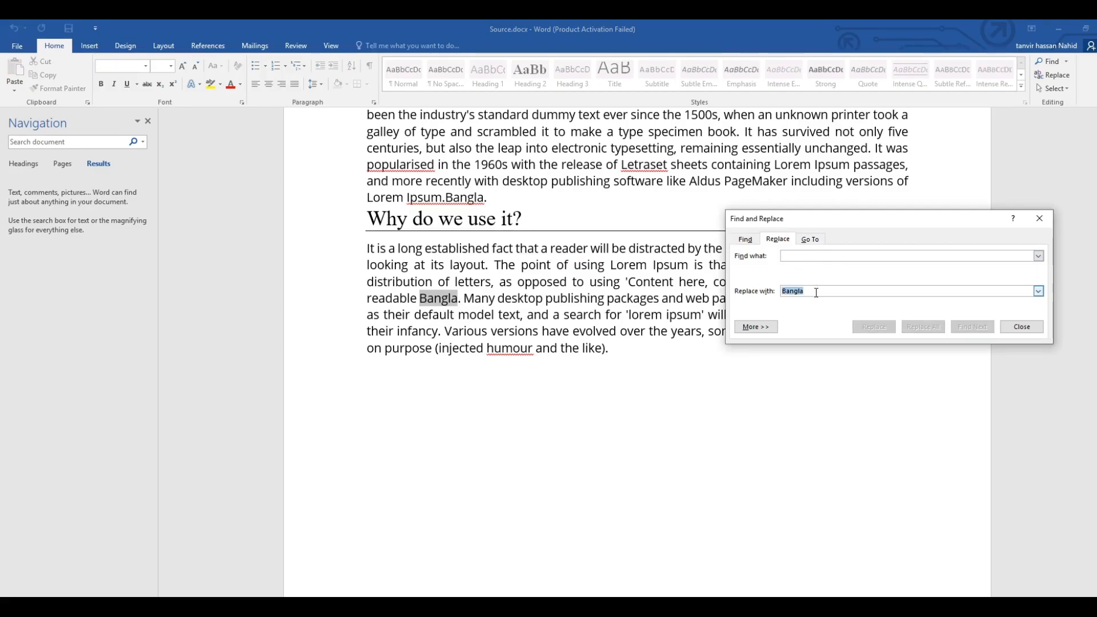
left_click(1050, 218)
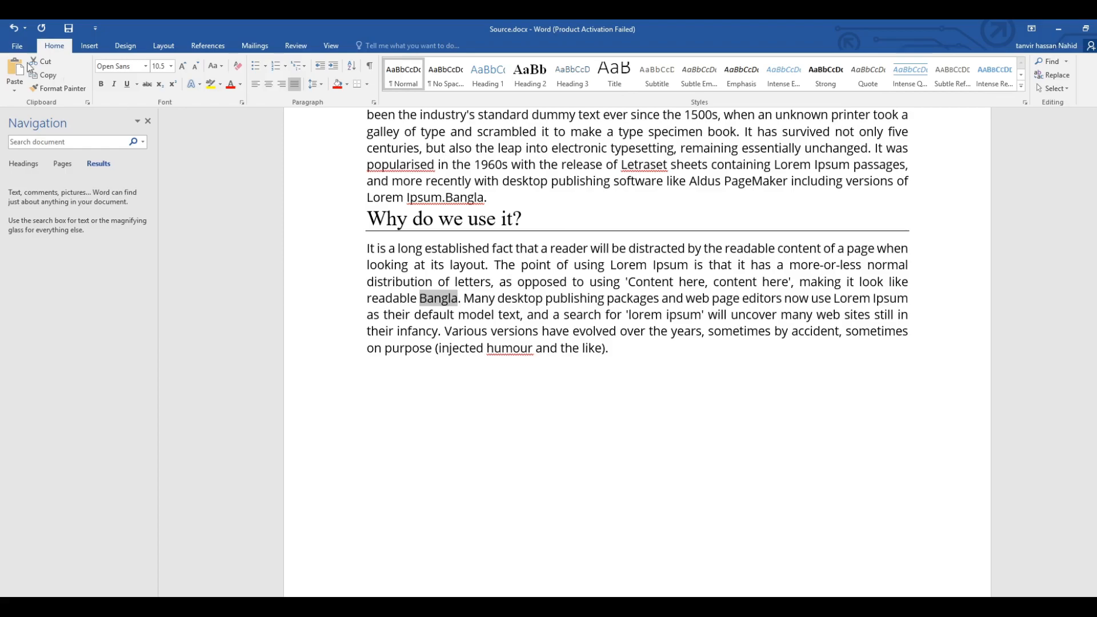
left_click(17, 27)
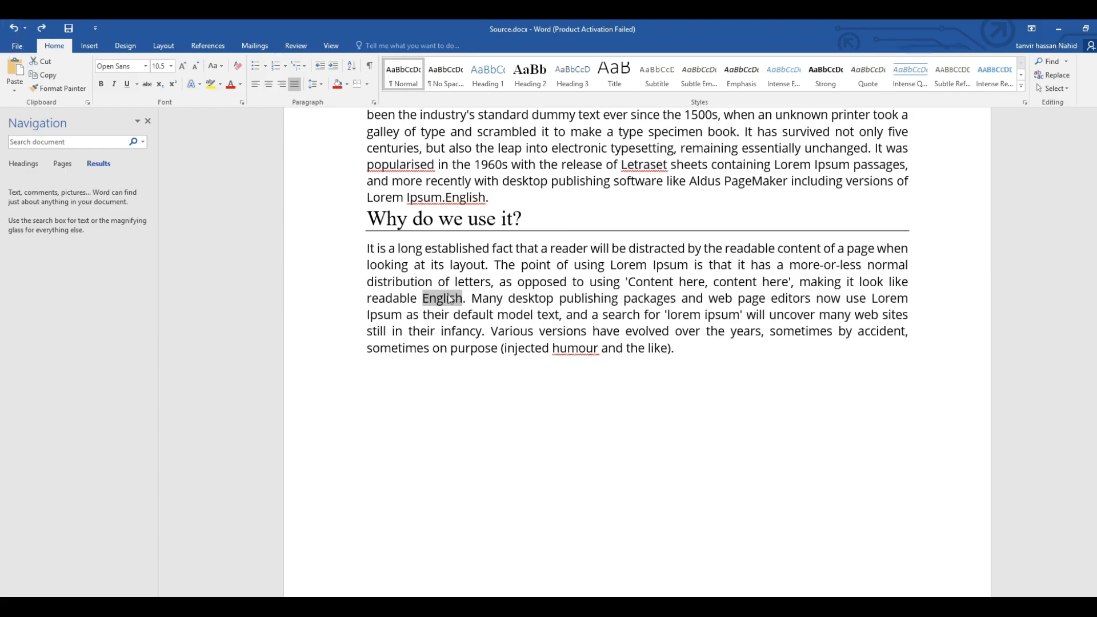
left_click(467, 303)
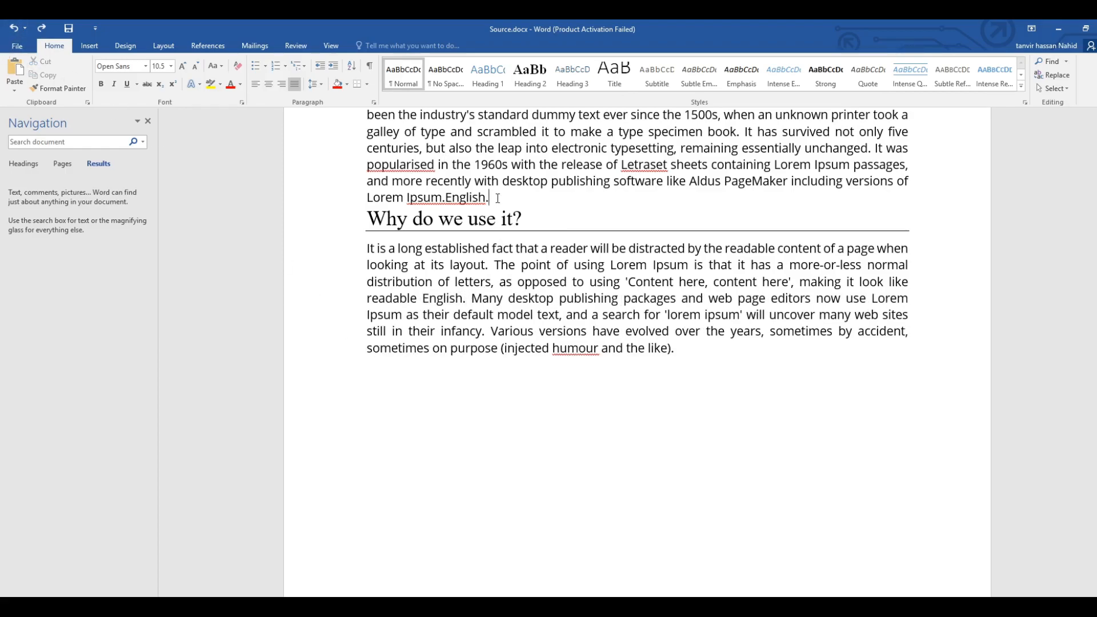
Delete the extra "English." that follows "Lorem Ipsum." at the end of the paragraph above "Why do we use it?".
left_click_drag(498, 198, 447, 199)
key("BackSpace")
Select the entire document, and clear the selection by placing the cursor after "Lorem Ipsum." above the "Why do we use it?" heading.
left_click(1062, 90)
left_click(1061, 91)
left_click(1061, 90)
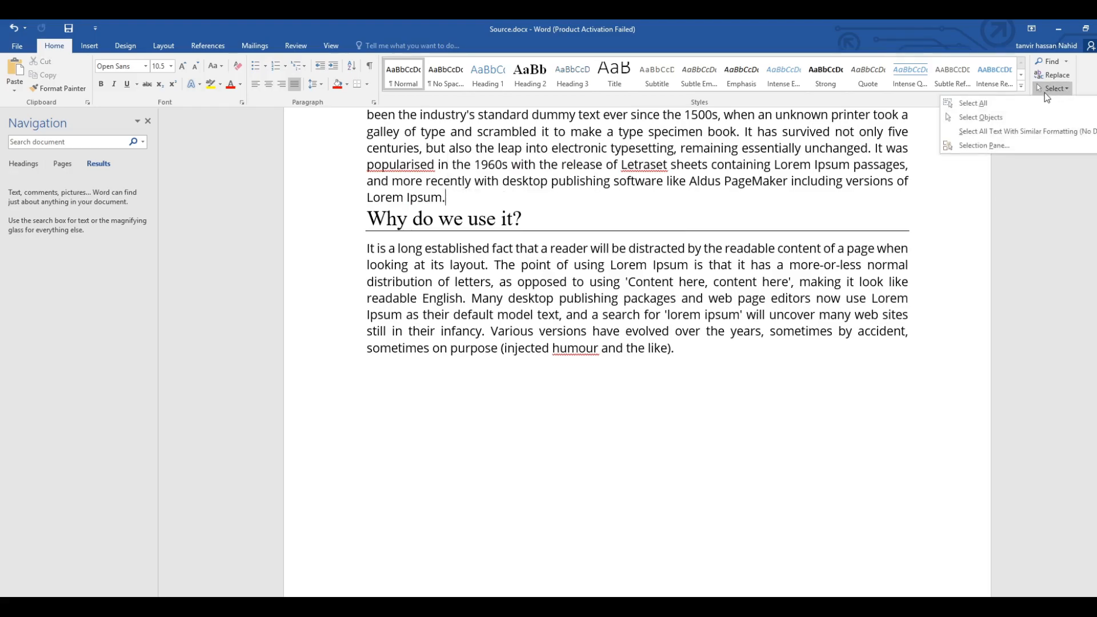
left_click(967, 115)
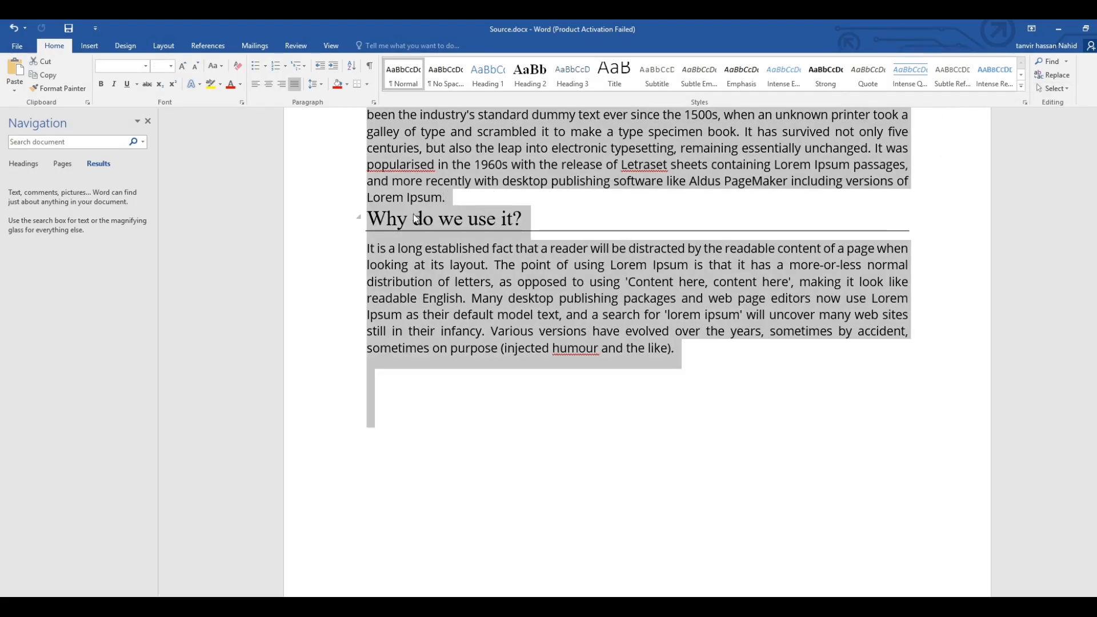
left_click(457, 198)
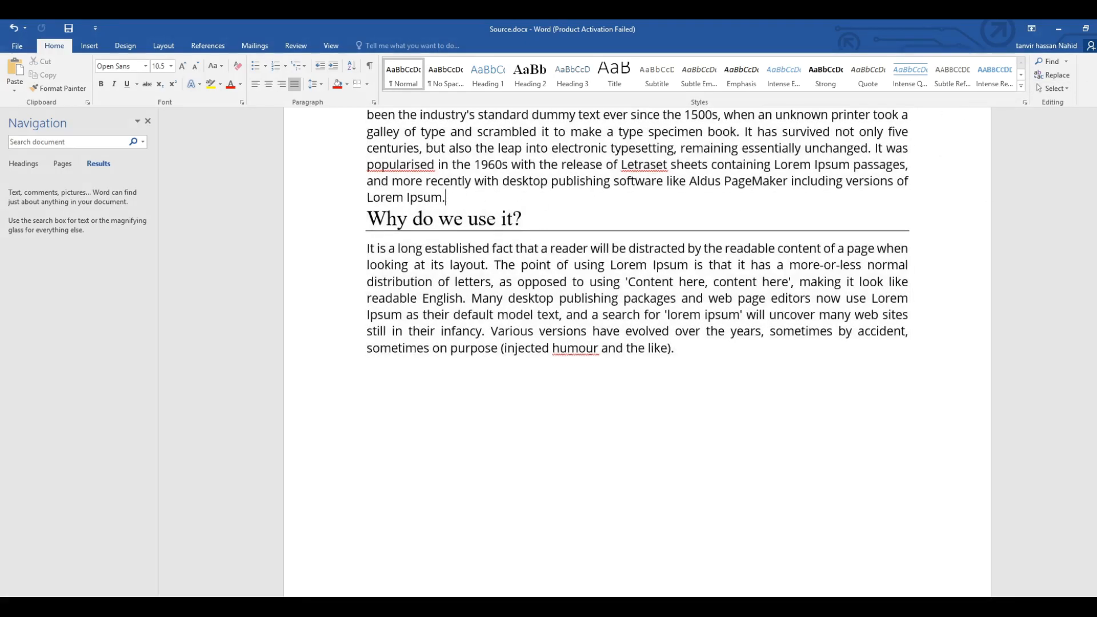
Open the Selection Pane to view the document's objects, and close it again.
left_click(1068, 89)
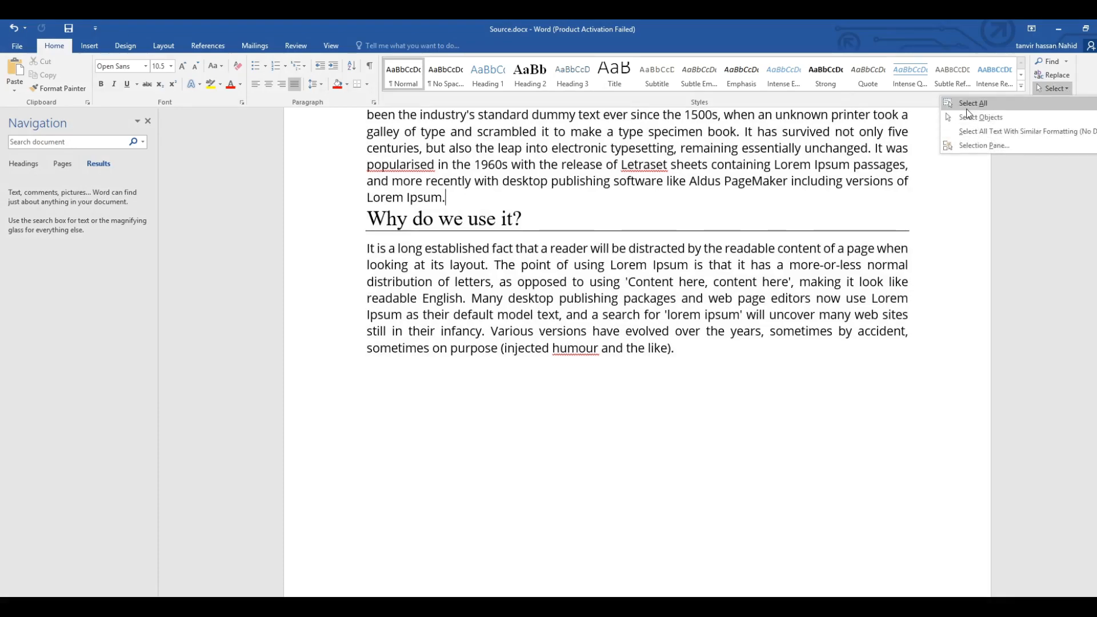
left_click(963, 146)
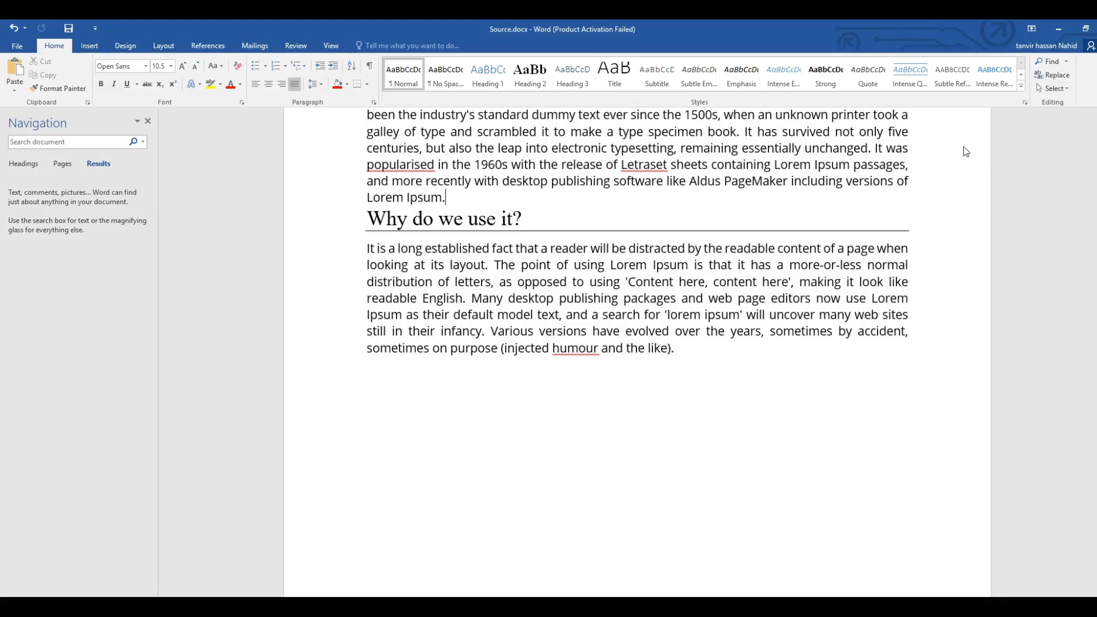
left_click(1089, 119)
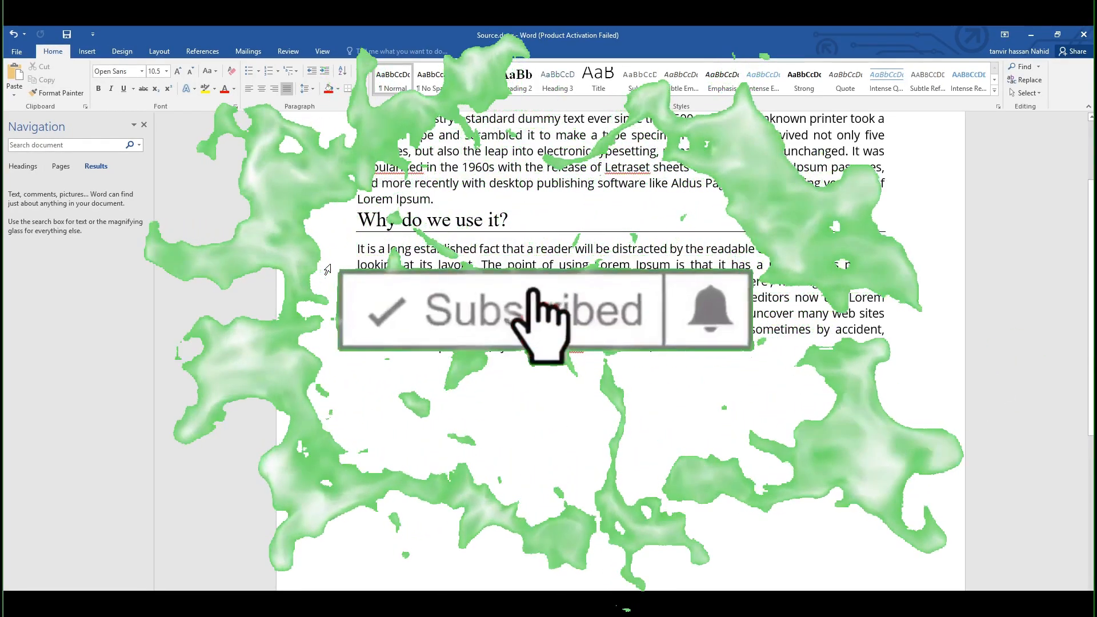
Bring up the commands for inserting pages, tables, illustrations and other content.
left_click(87, 51)
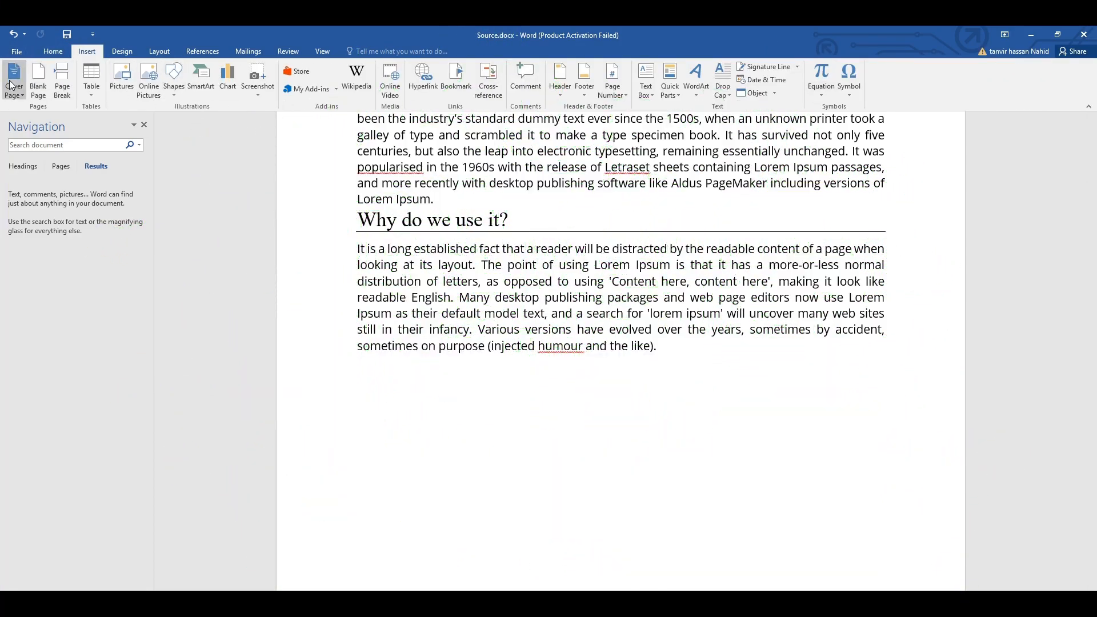